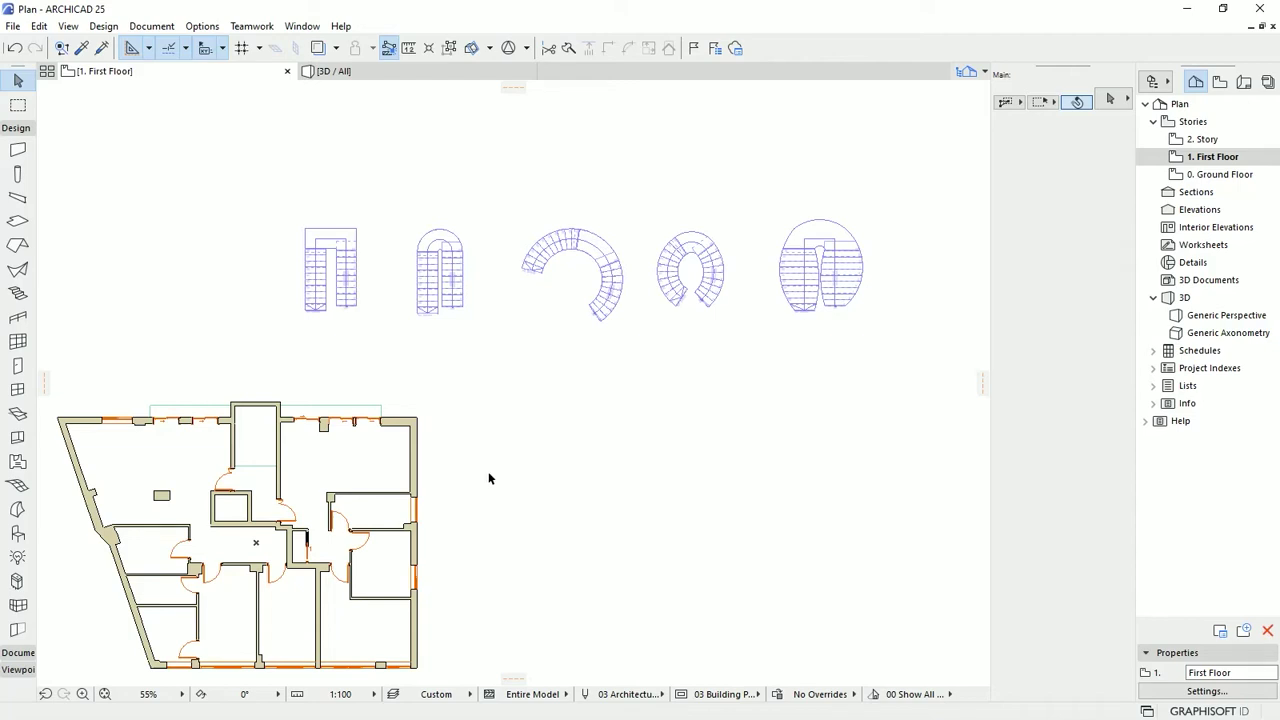
Switch to the Ground Floor plan and frame its stair and kitchen in view
middle_click_drag(477, 497, 763, 340)
scroll(530, 313, "up", 5)
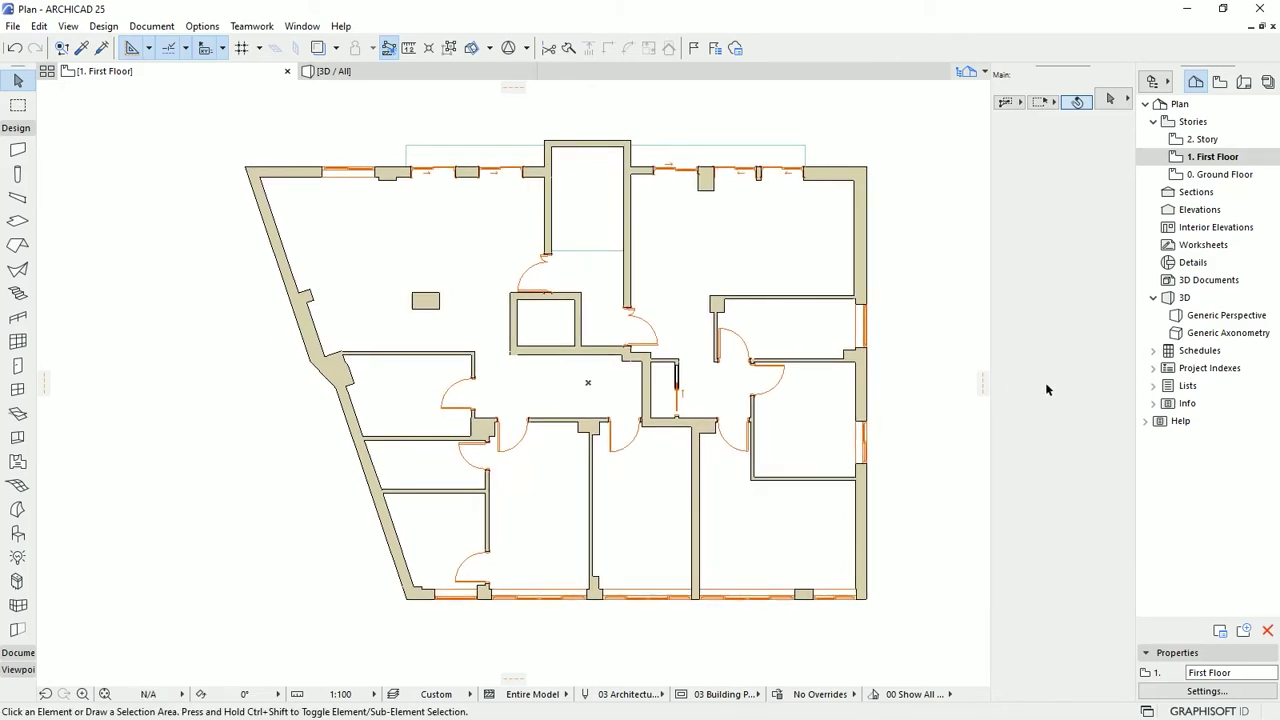
left_click(1219, 176)
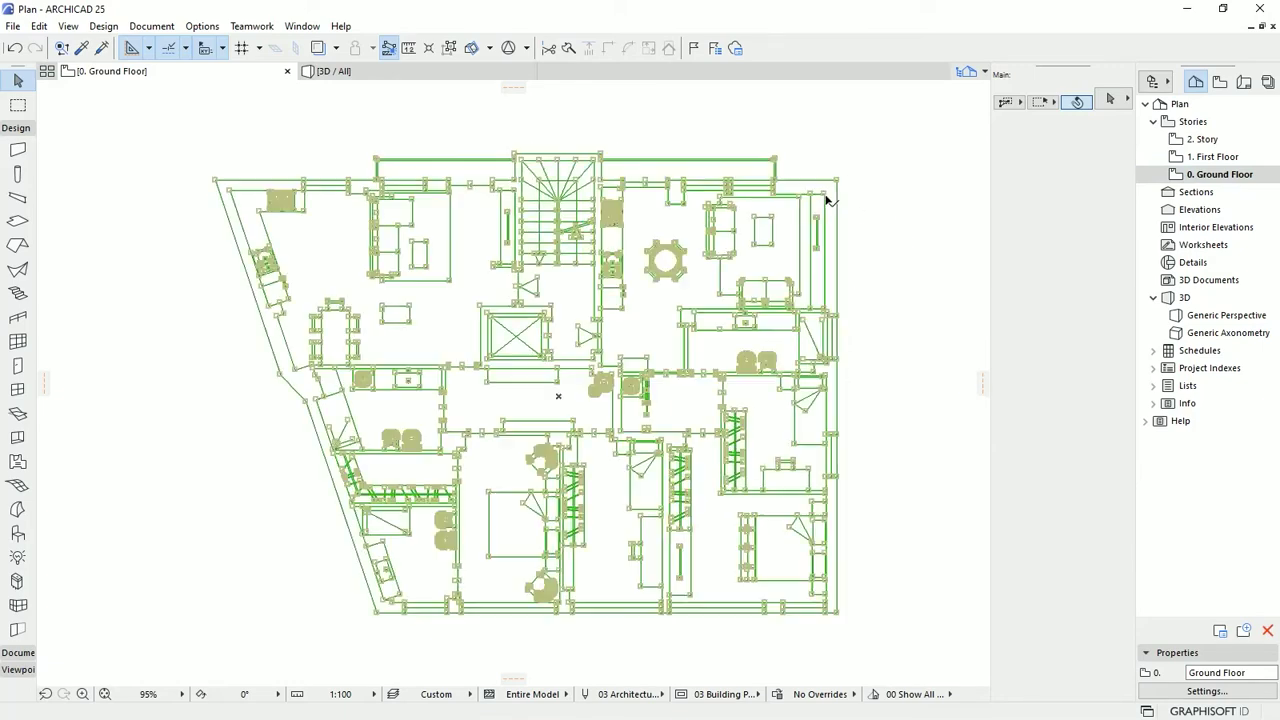
scroll(555, 207, "up", 3)
scroll(555, 207, "up", 10)
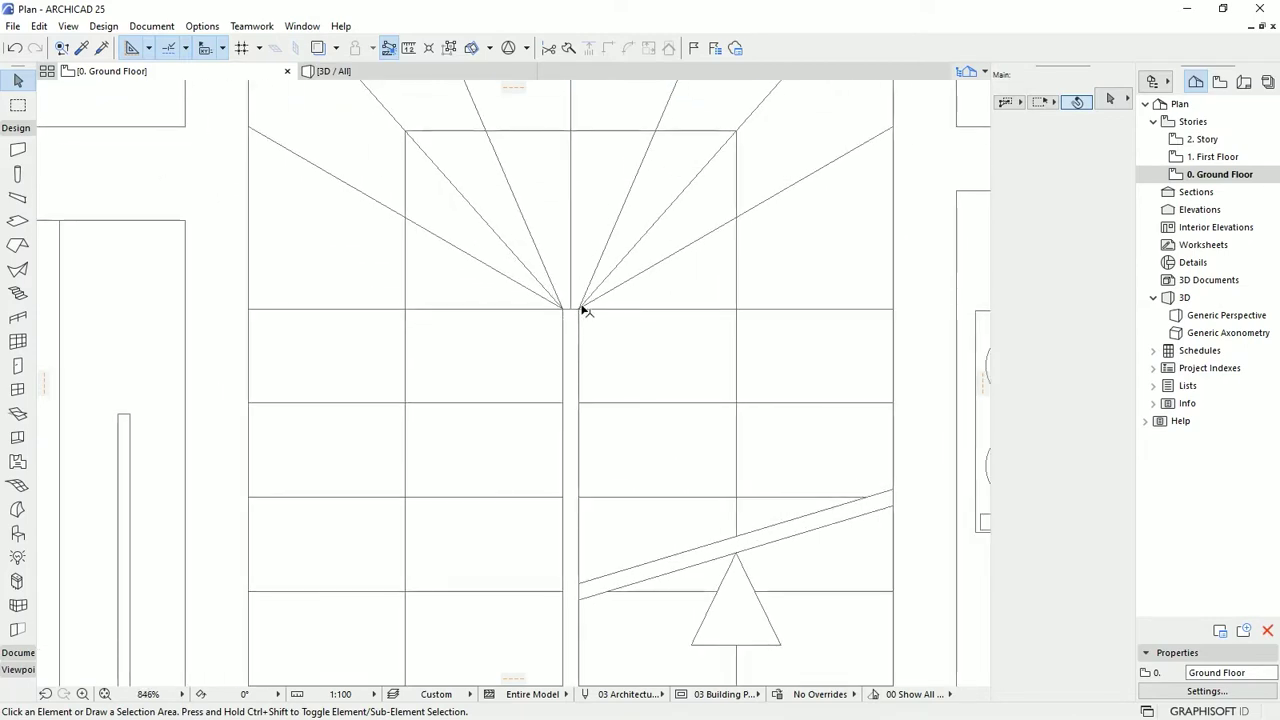
scroll(580, 222, "up", 2)
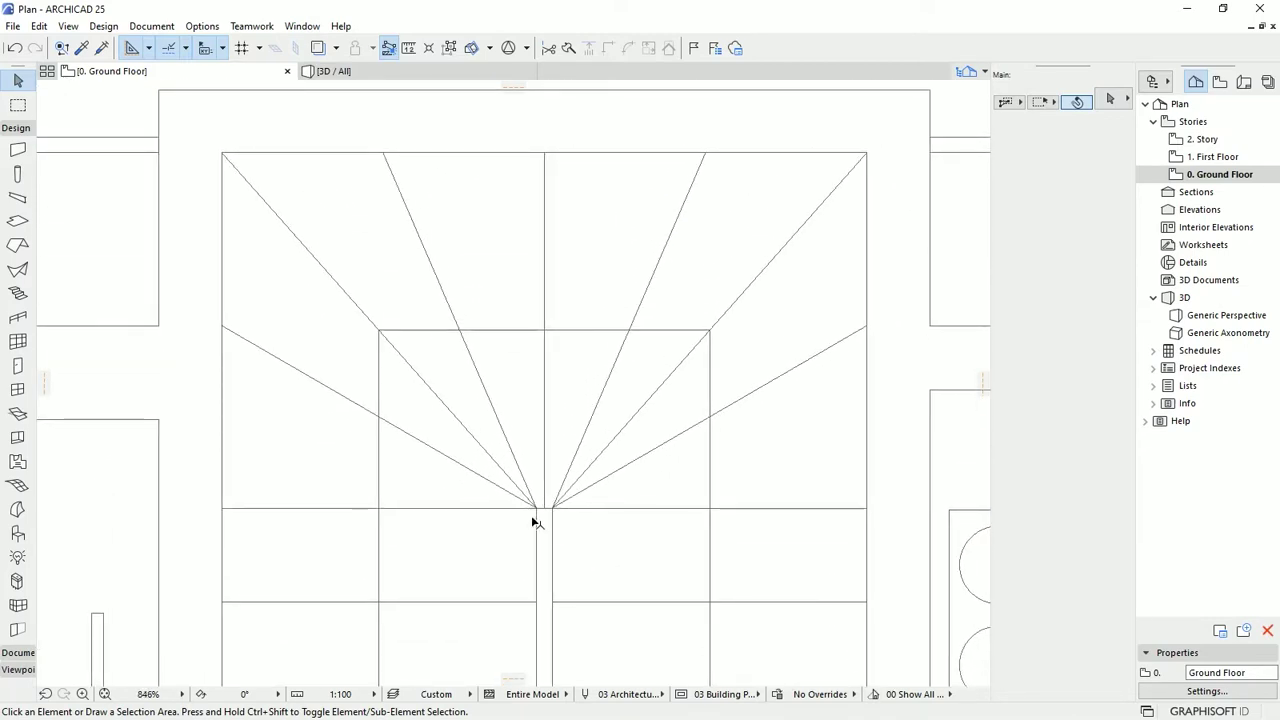
middle_click_drag(557, 525, 595, 458)
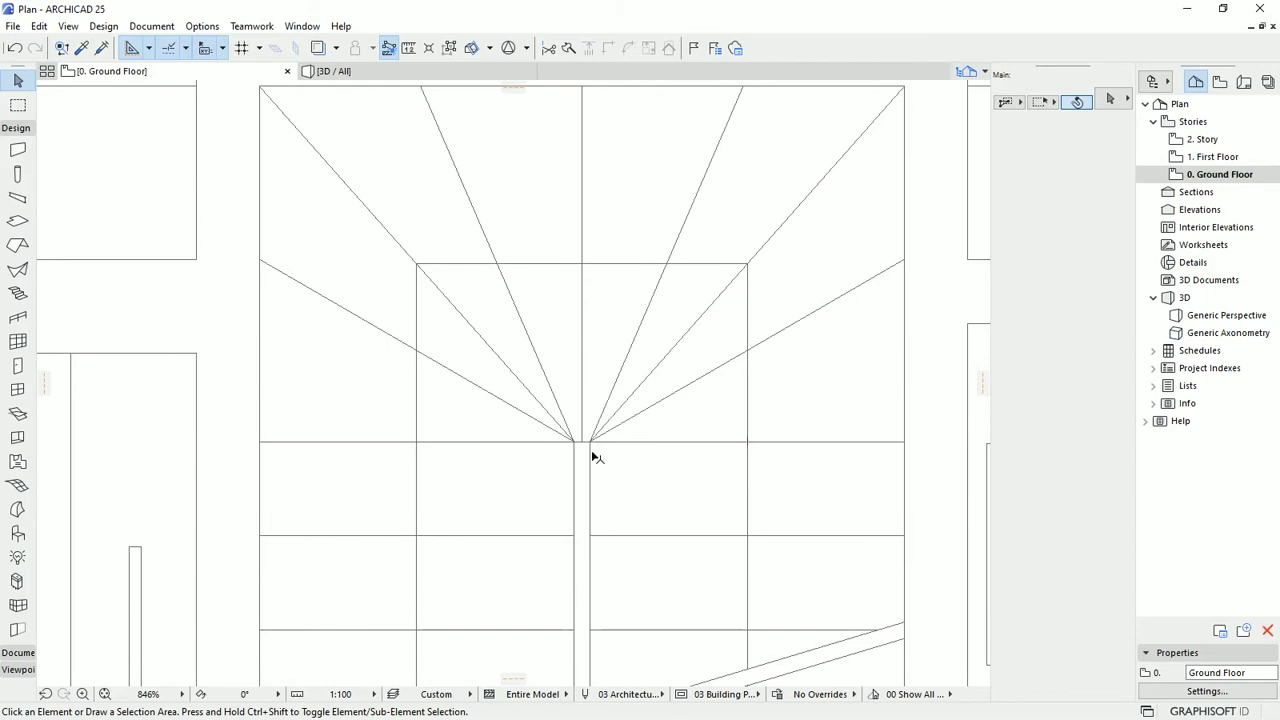
scroll(590, 437, "up", 3)
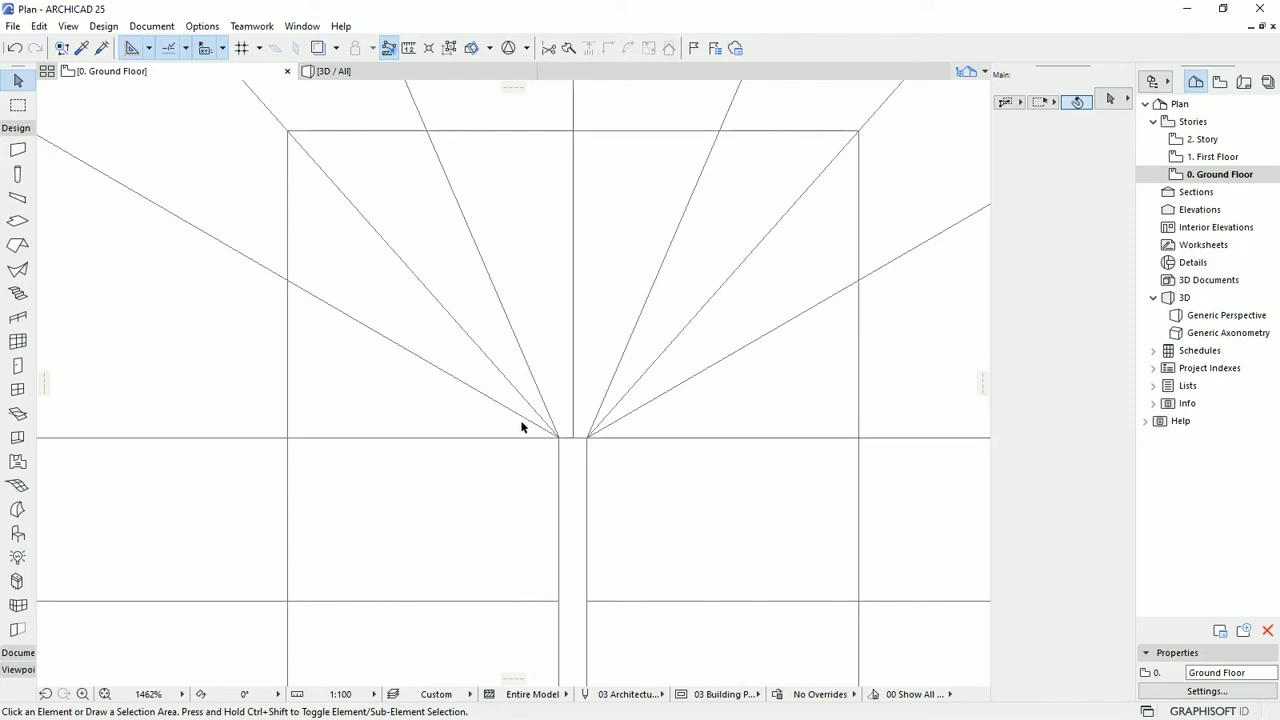
scroll(540, 450, "down", 8)
middle_click_drag(546, 460, 586, 306)
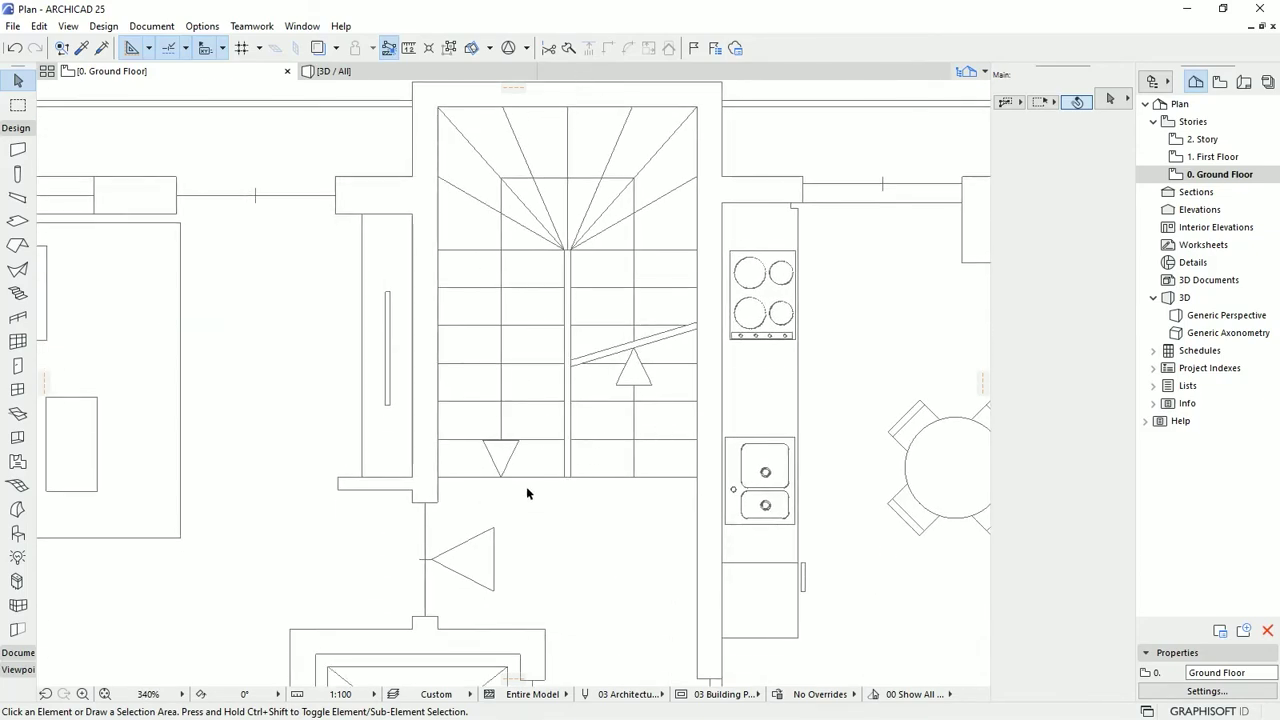
middle_click_drag(540, 351, 526, 403)
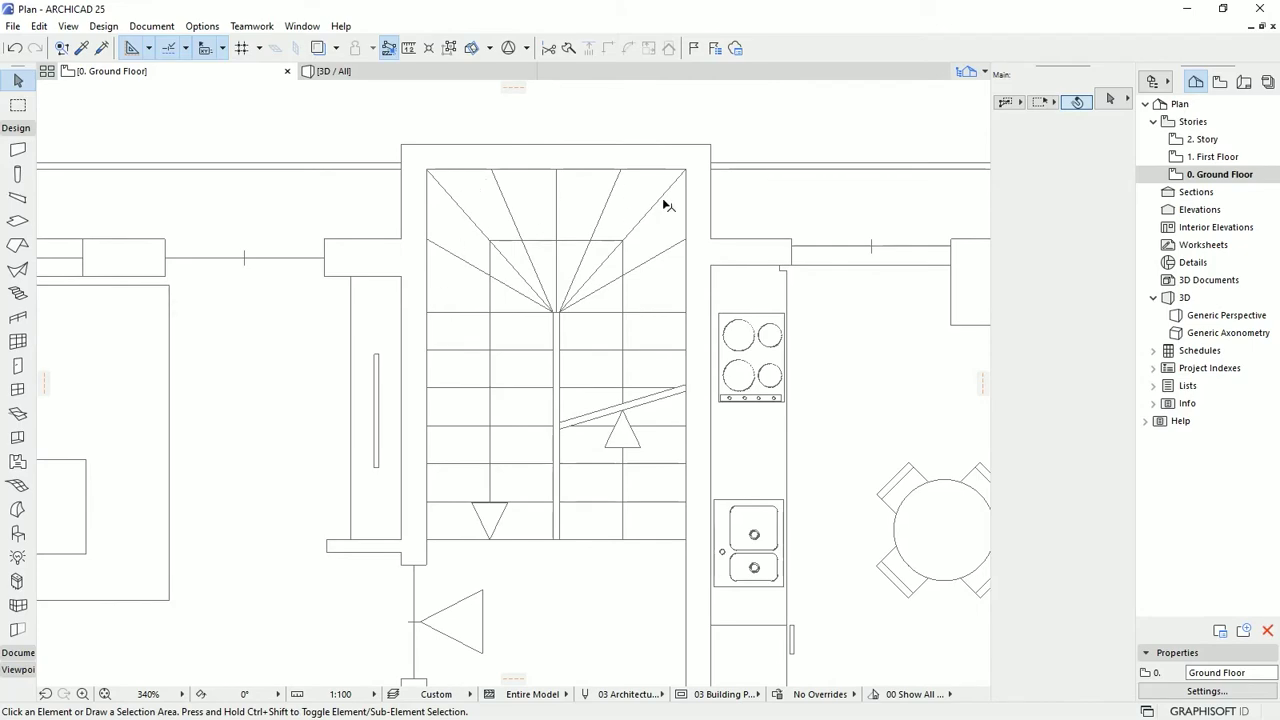
middle_click_drag(633, 544, 597, 294)
scroll(555, 330, "down", 4)
scroll(557, 347, "down", 3)
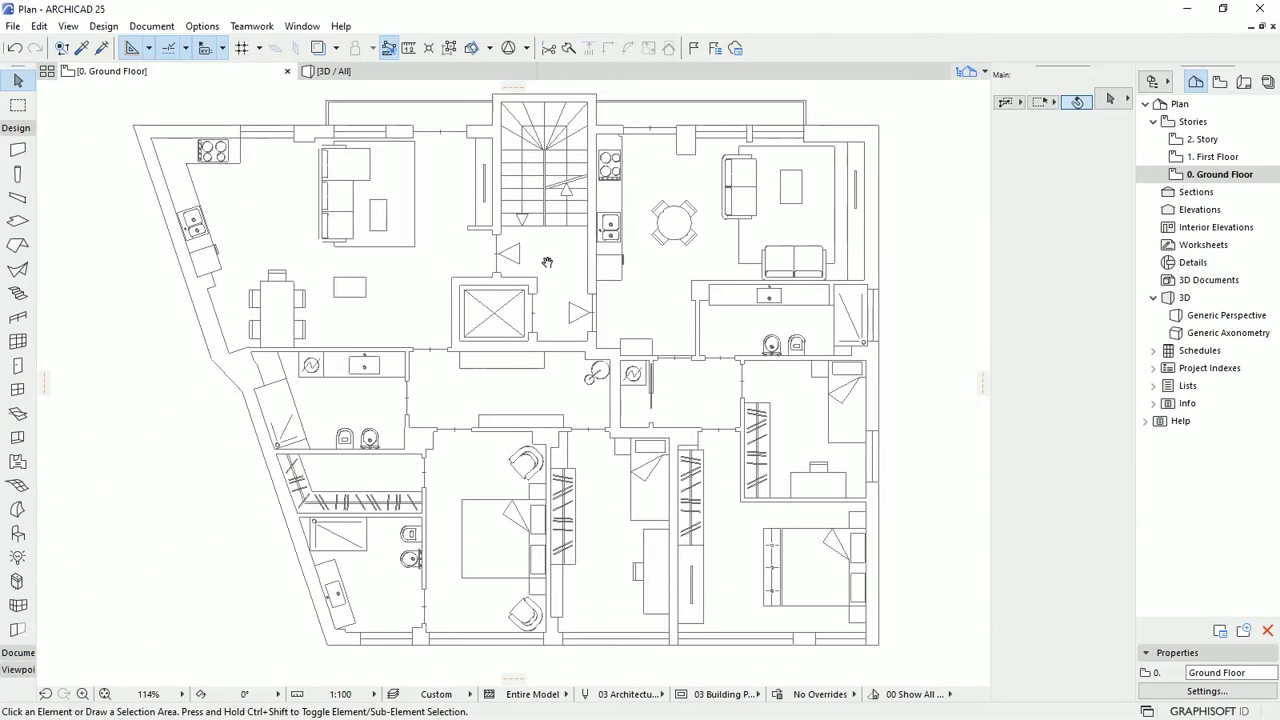
Select all Ground Floor elements, clear the selection, and return to the First Floor plan
key("ctrl+a")
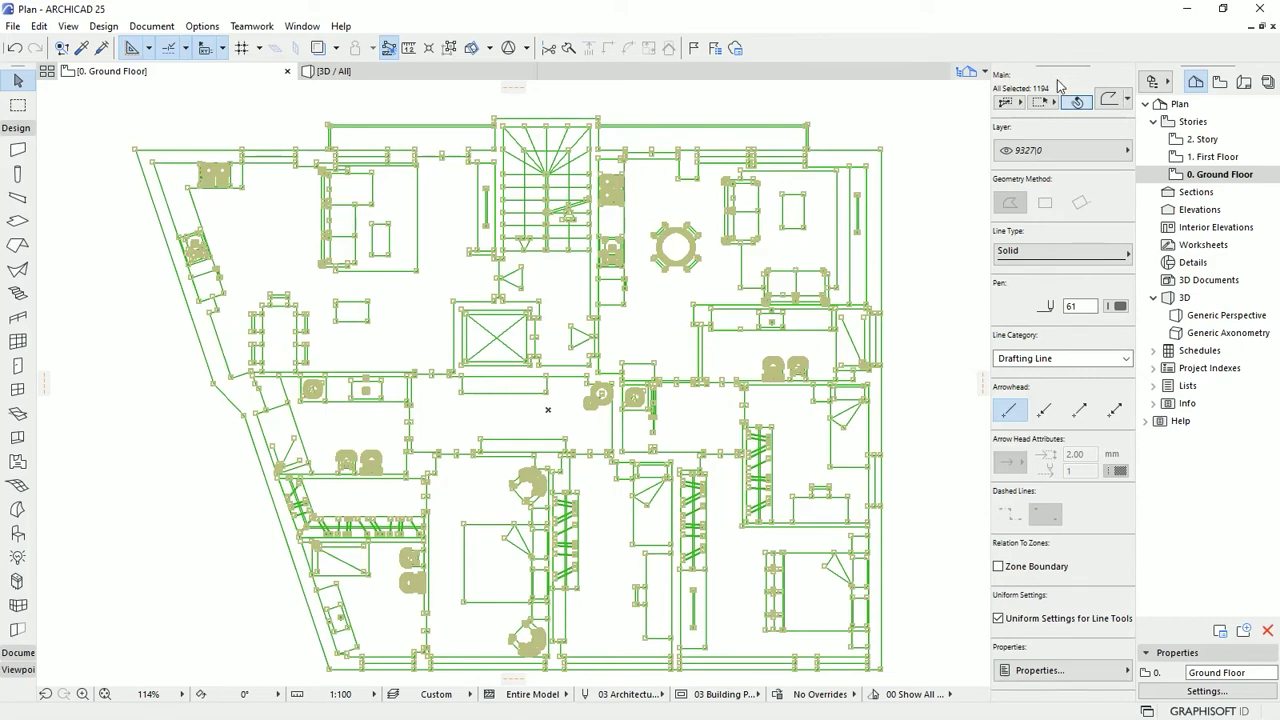
scroll(660, 405, "down", 3)
mouse_move(643, 329)
middle_mouse_down()
mouse_move(634, 294)
mouse_move(628, 313)
middle_mouse_up()
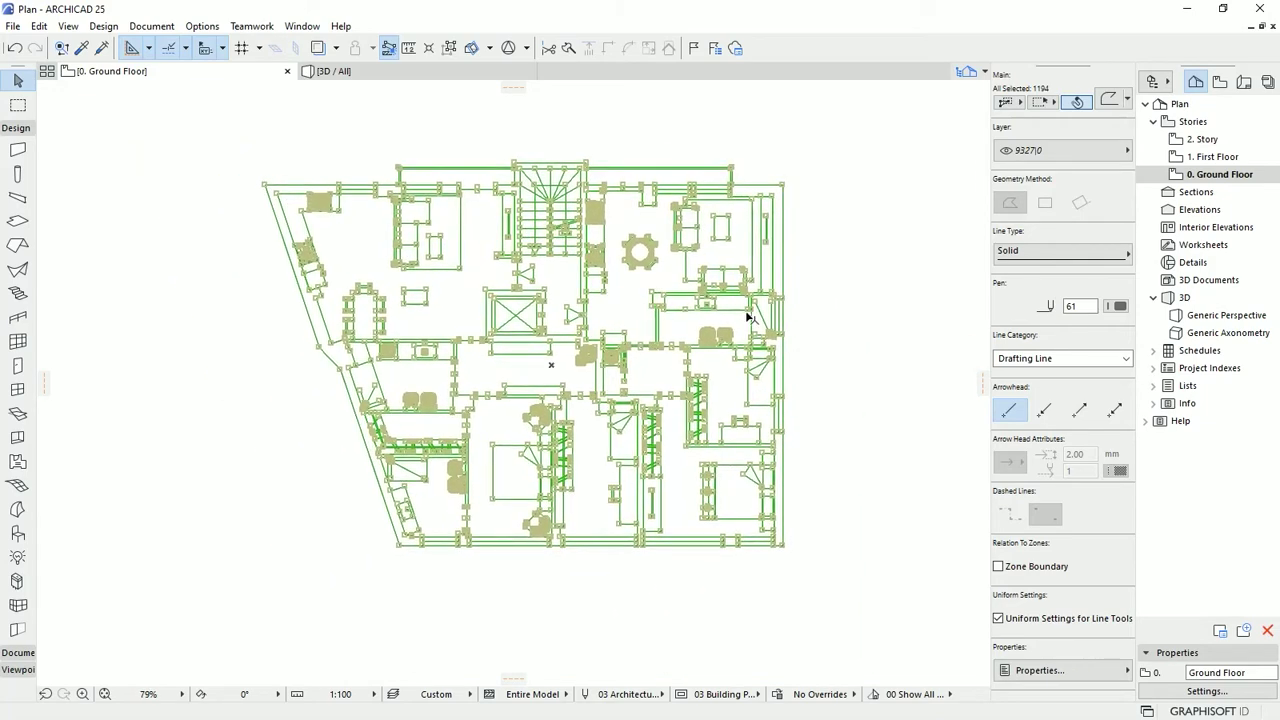
left_click(846, 341)
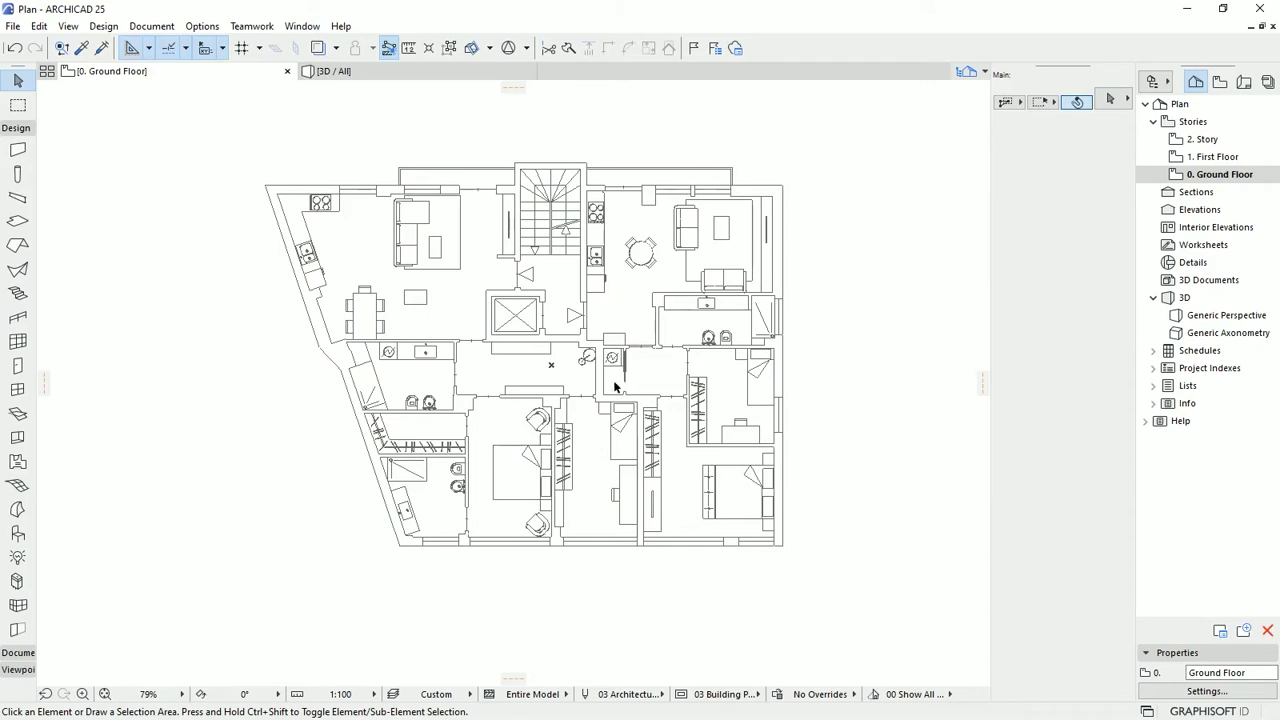
double_click(1212, 157)
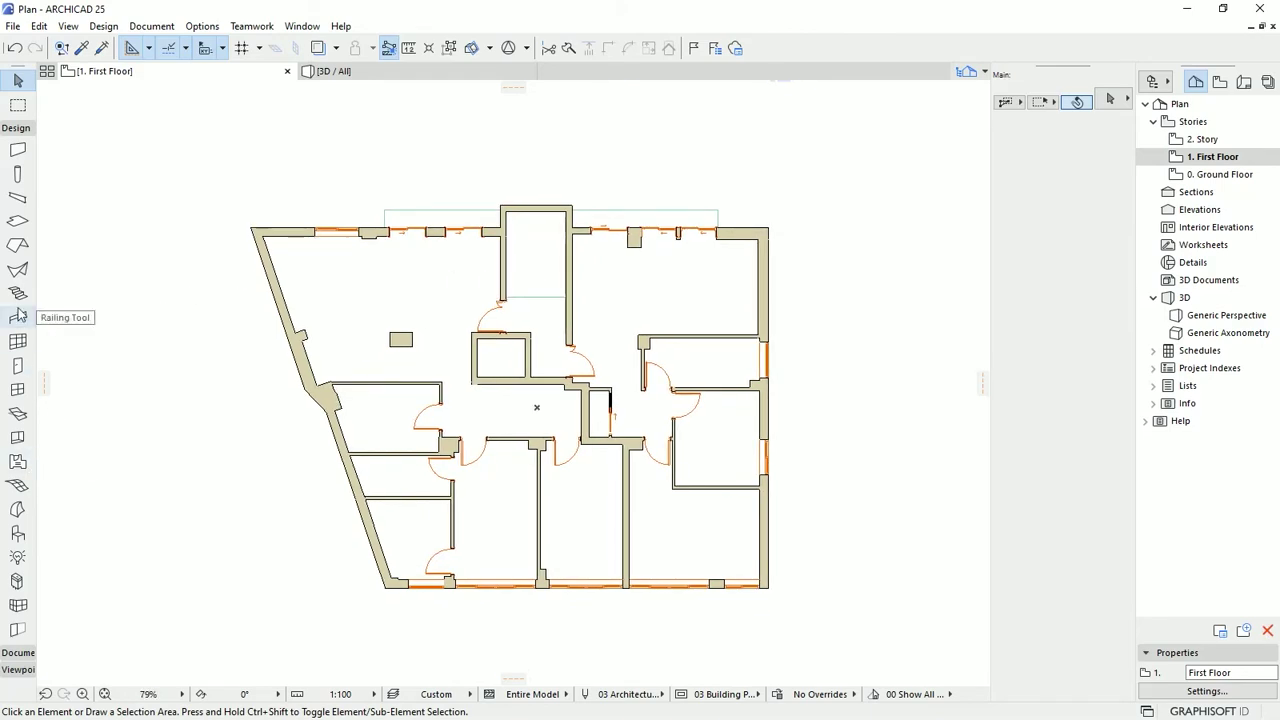
Pick the Stair tool and look at its Default Settings, dismissing them unchanged
left_click(17, 293)
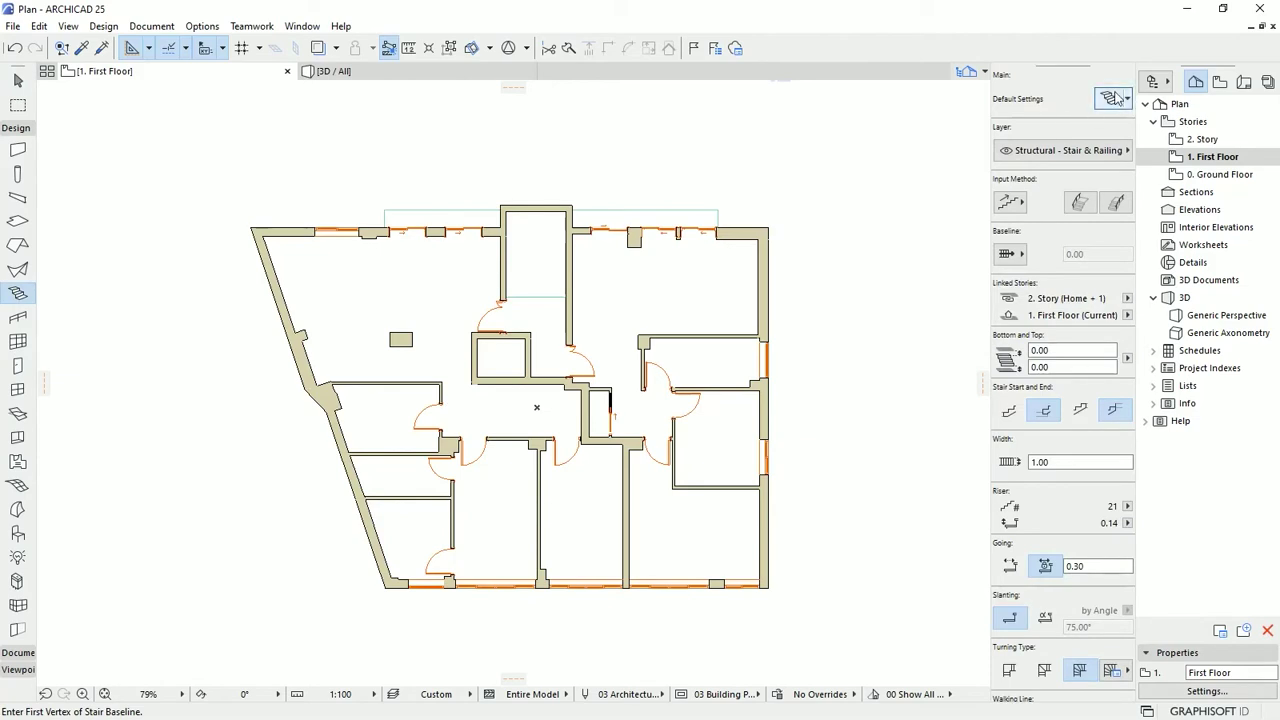
left_click(1115, 98)
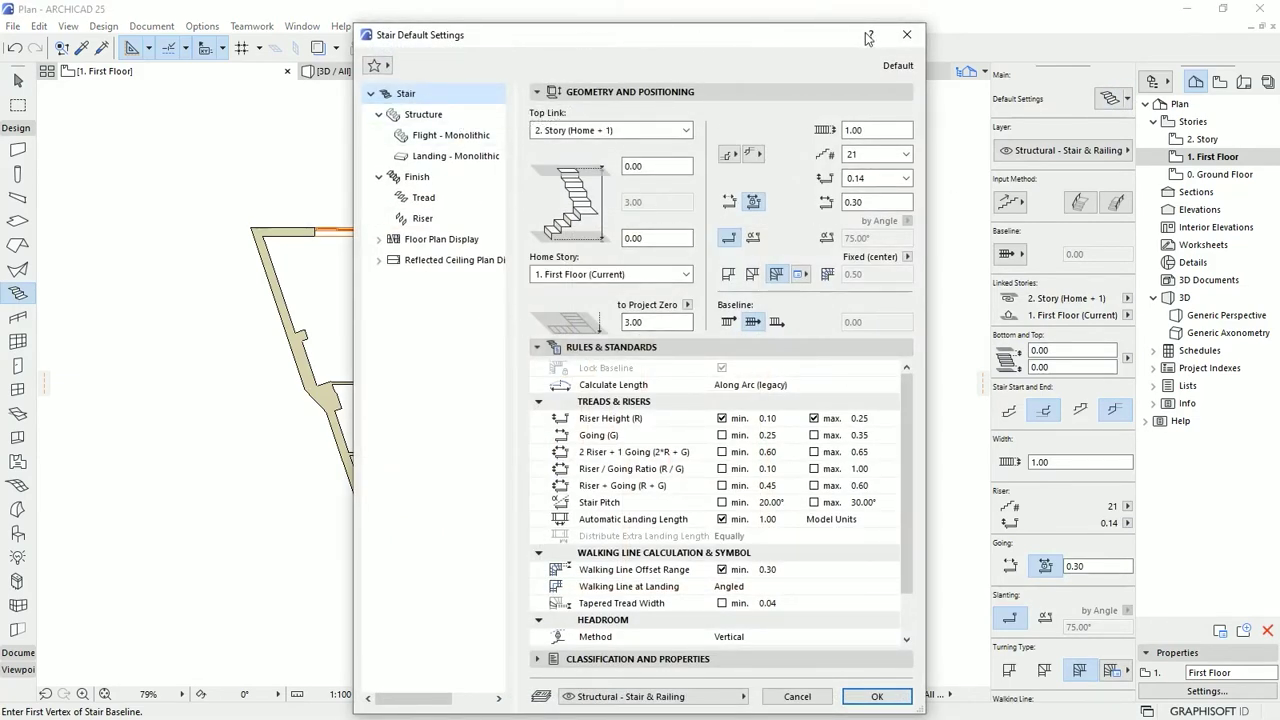
key("Escape")
Check the Ground Floor stair again, then reopen Stair Default Settings on the First Floor
scroll(755, 300, "up", 4)
key("ctrl+Down")
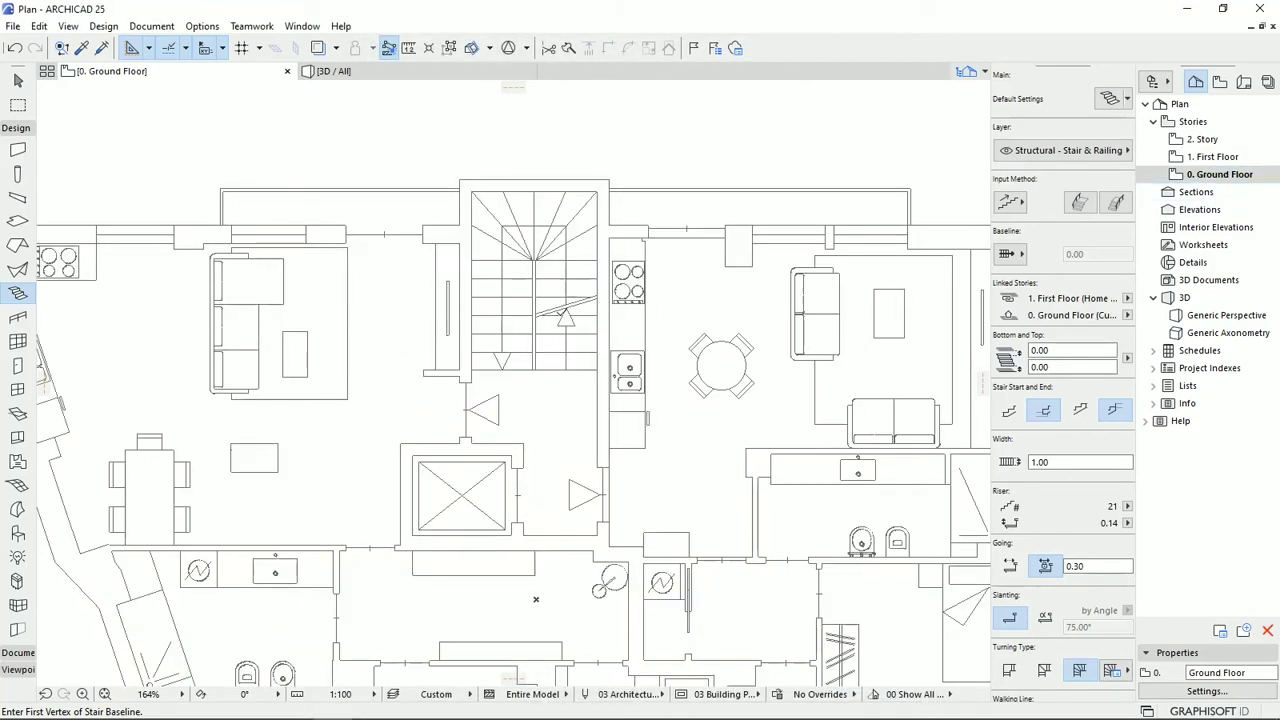
scroll(537, 363, "up", 3)
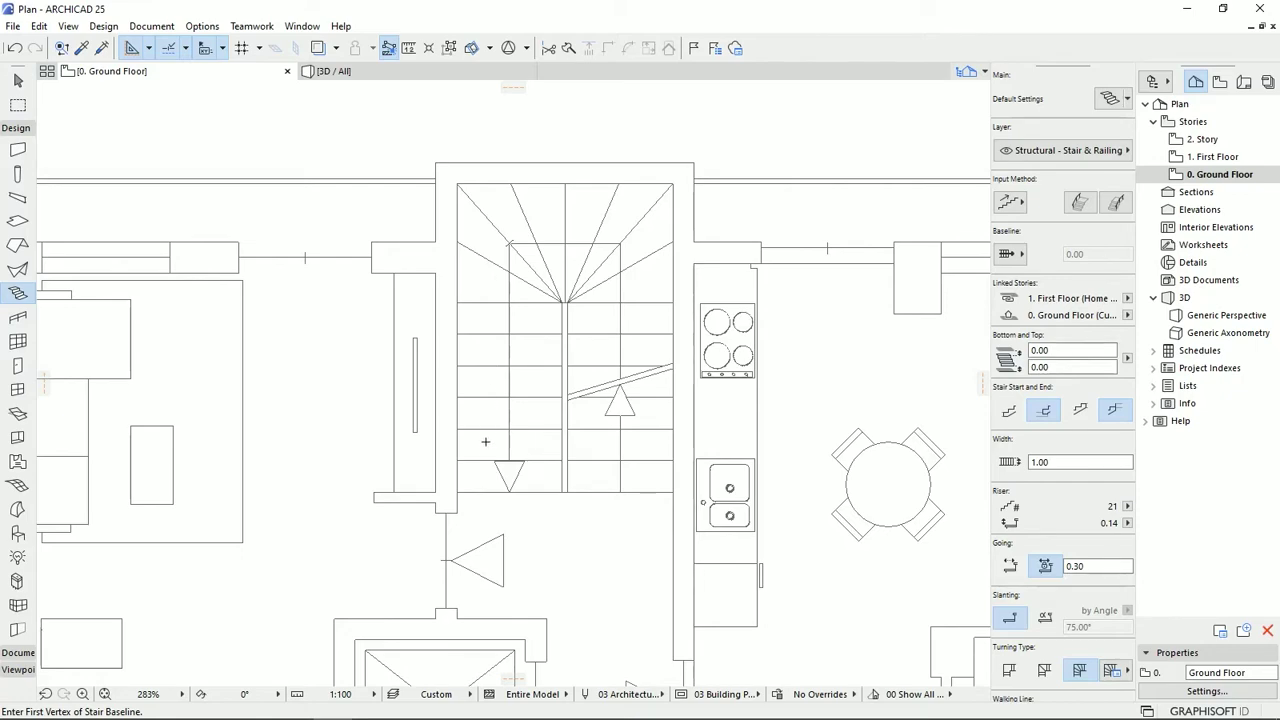
middle_click_drag(485, 441, 477, 347)
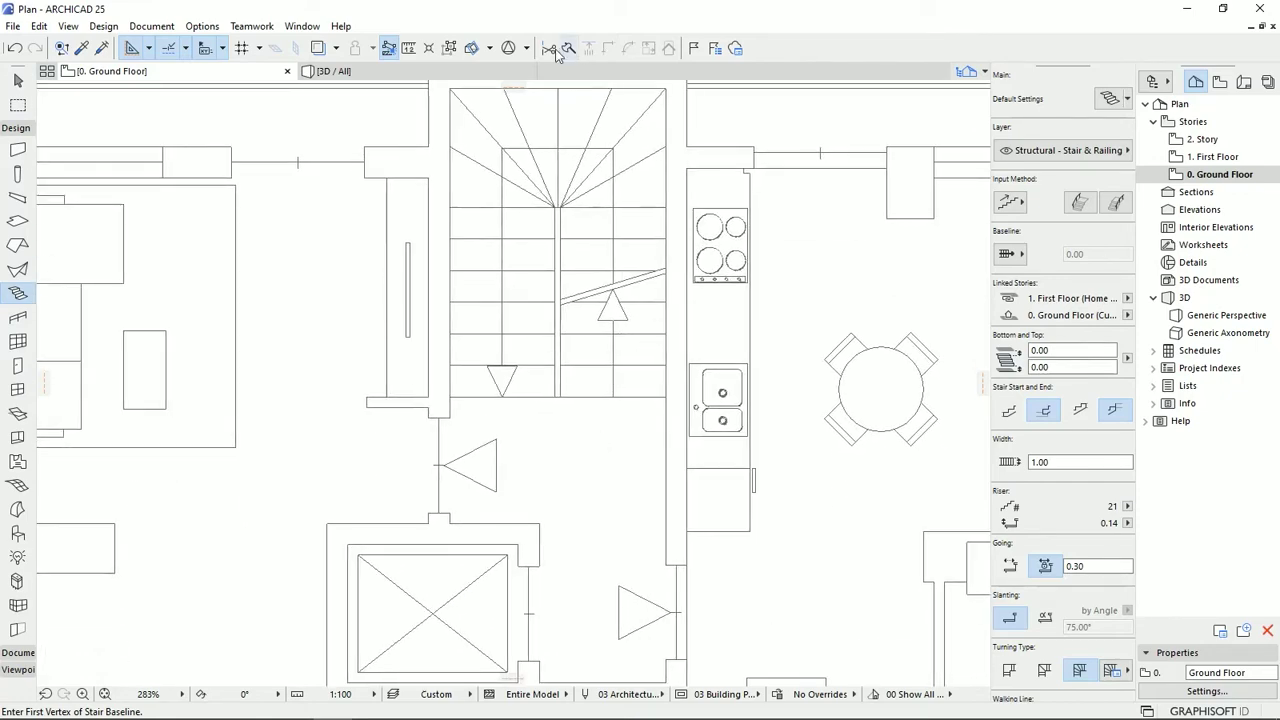
scroll(523, 250, "down", 5)
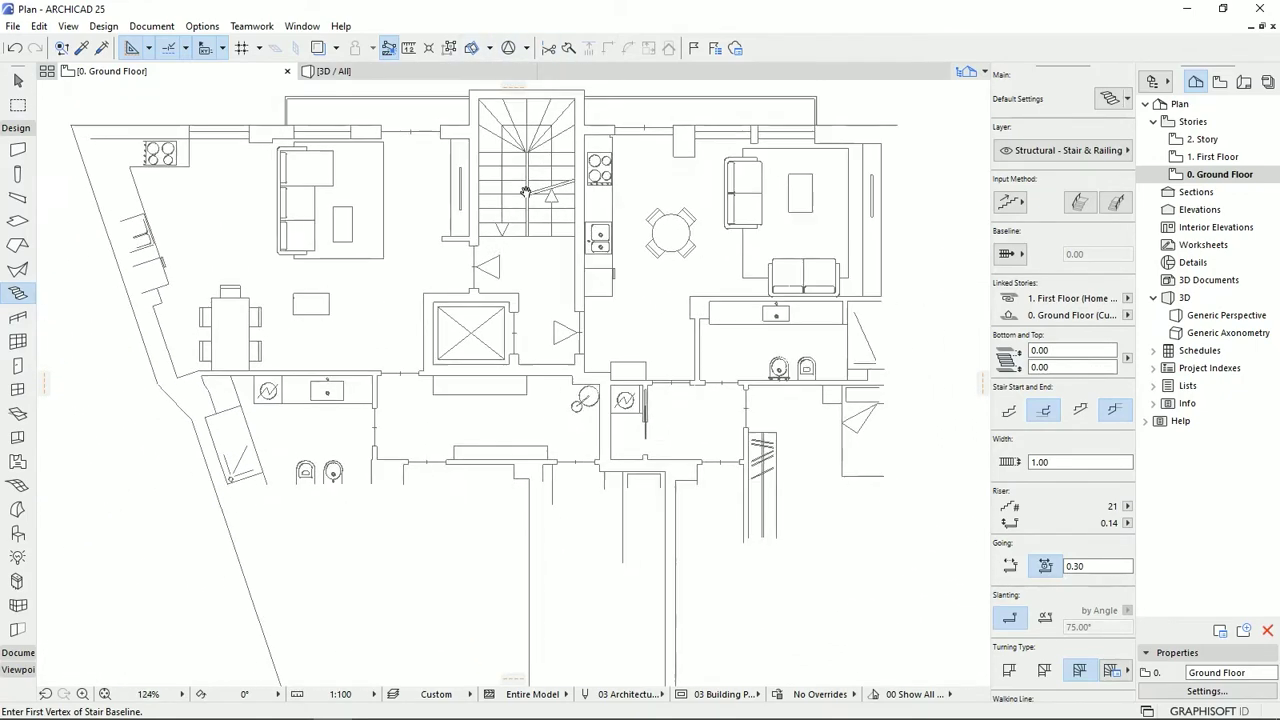
scroll(525, 191, "down", 2)
key("ctrl+Up")
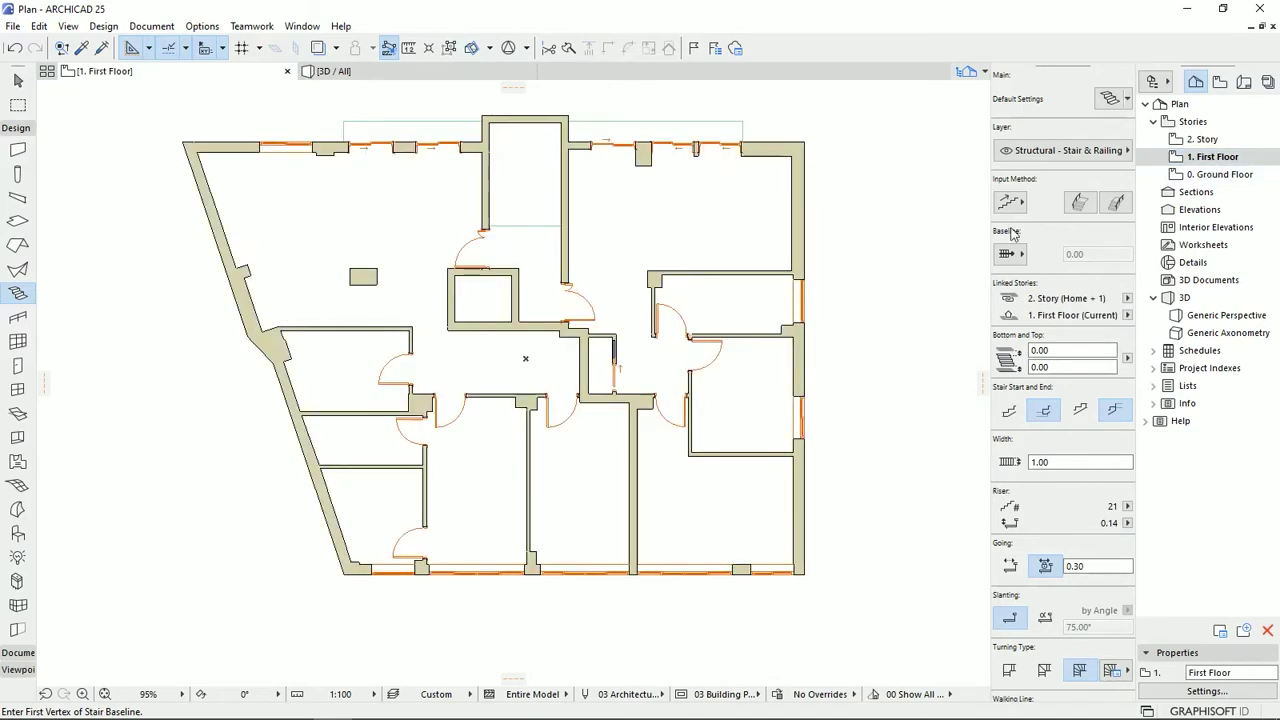
middle_click_drag(609, 249, 605, 273)
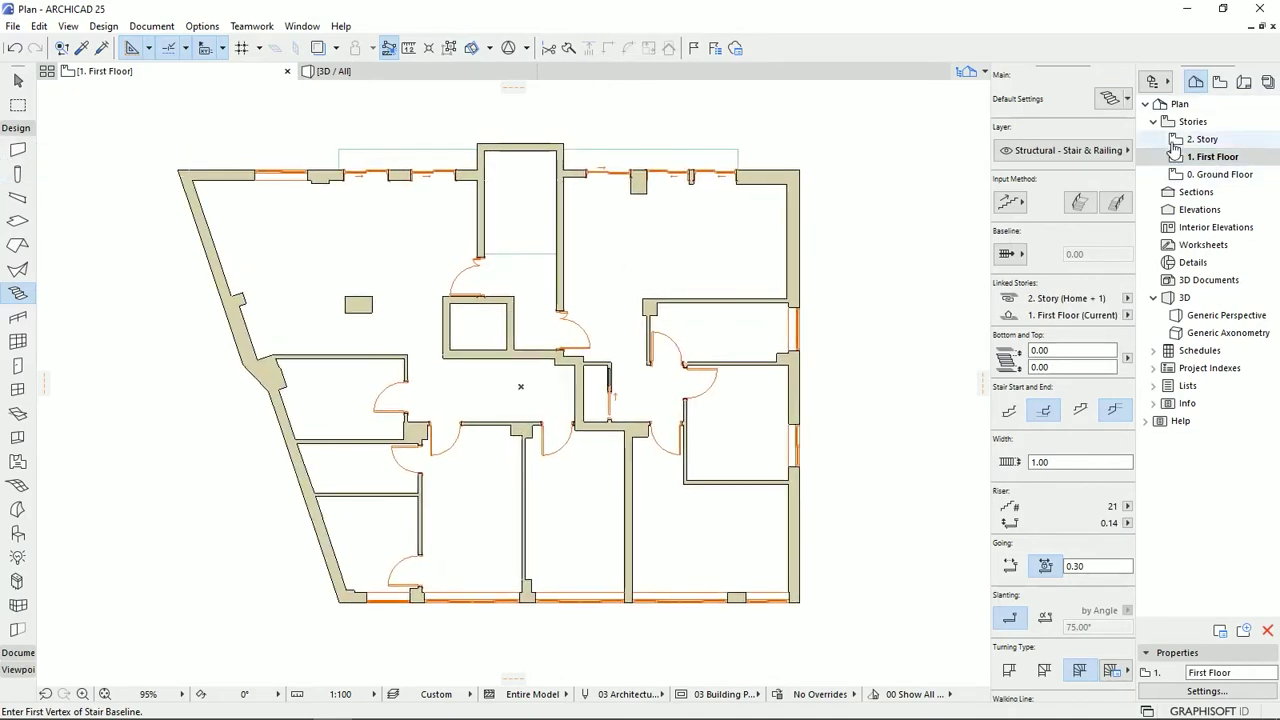
left_click(1110, 98)
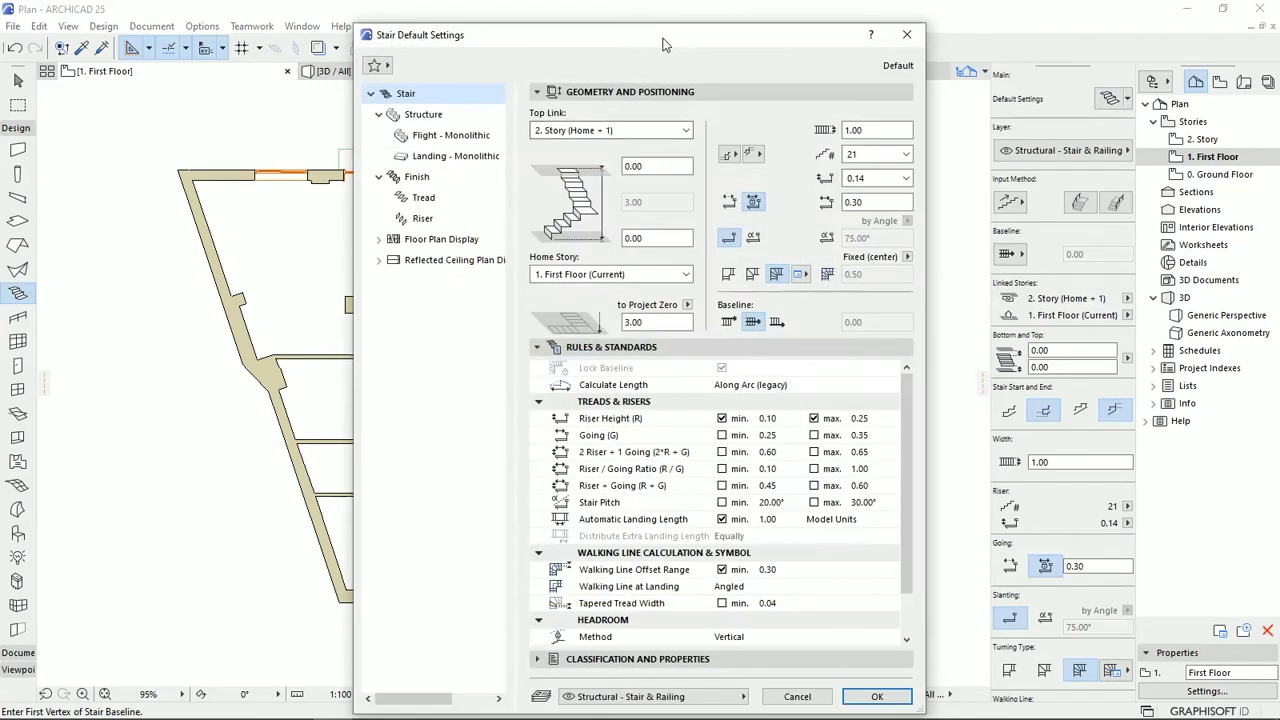
left_click_drag(664, 44, 594, 40)
left_click(835, 150)
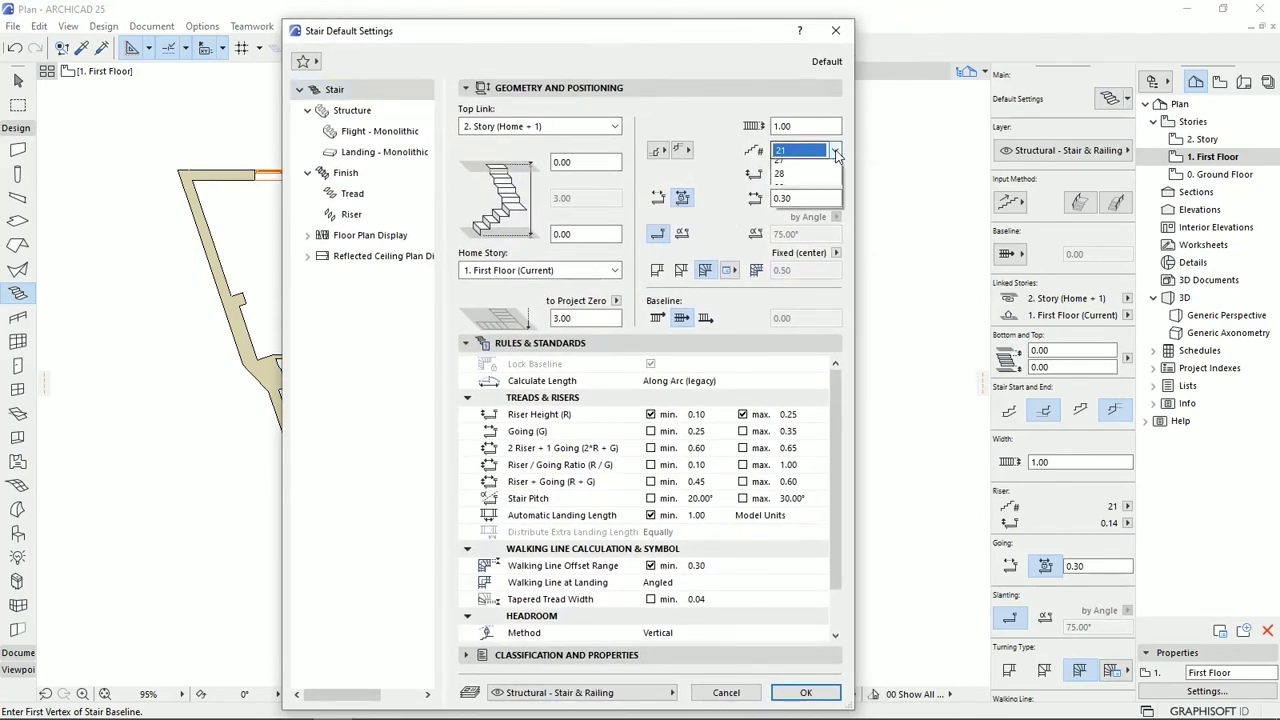
left_click(776, 282)
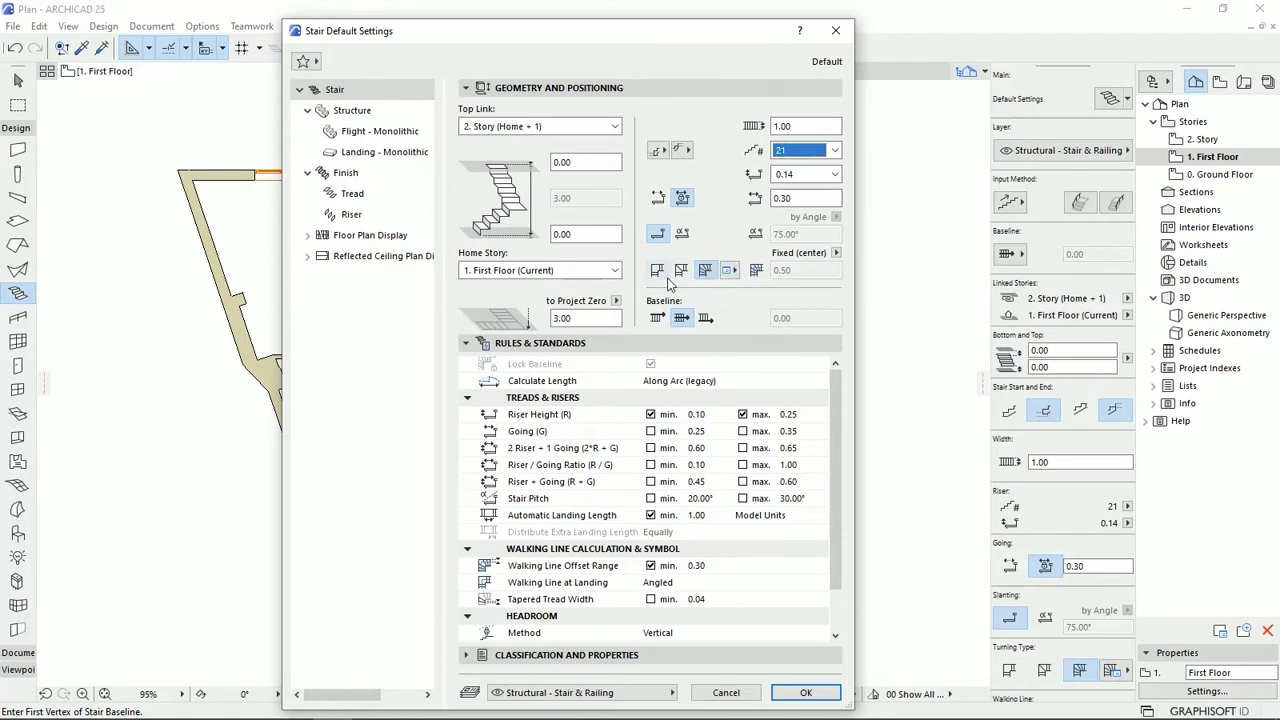
left_click(728, 270)
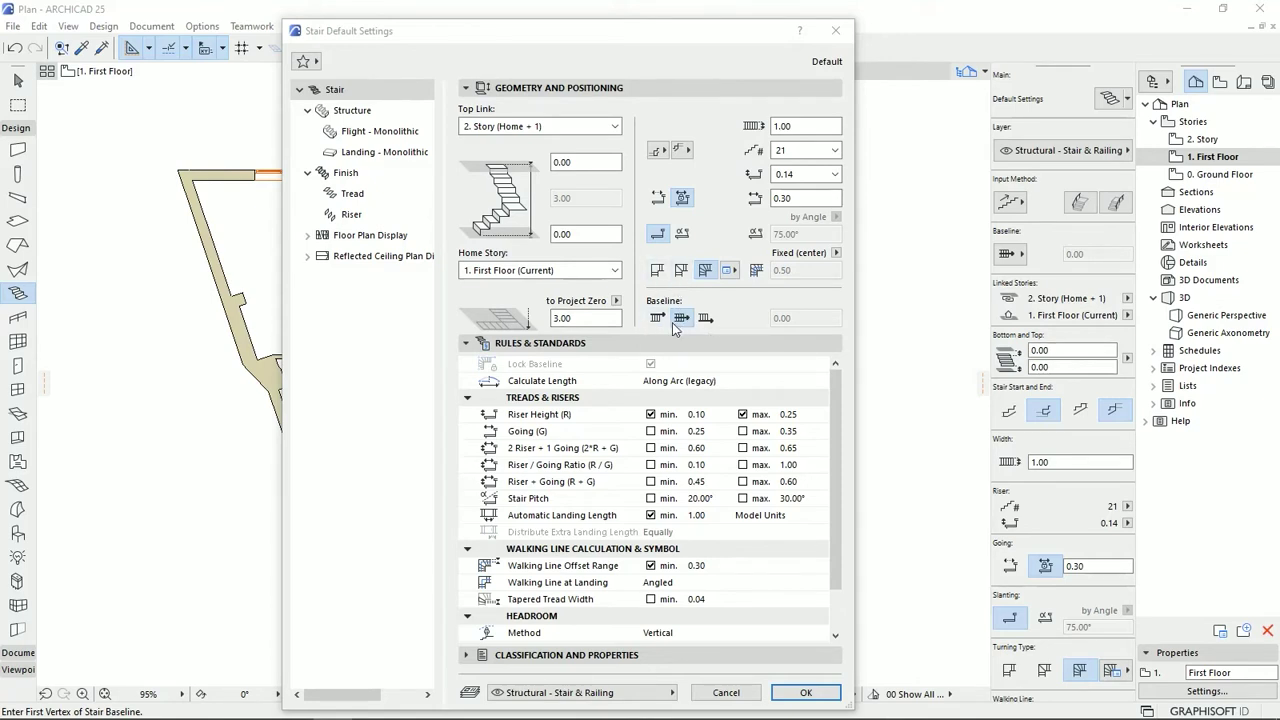
Review the stair's Structure and Finish pages, then accept the Stair Default Settings
left_click_drag(834, 418, 829, 504)
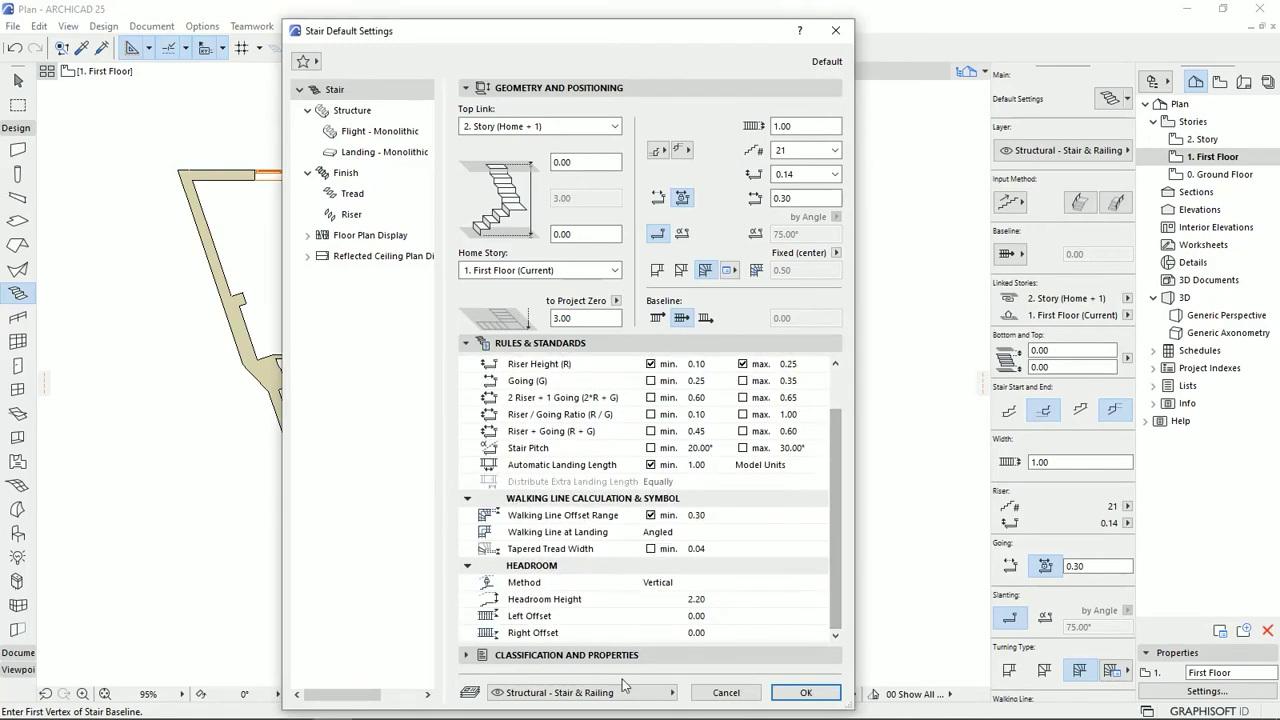
left_click(350, 111)
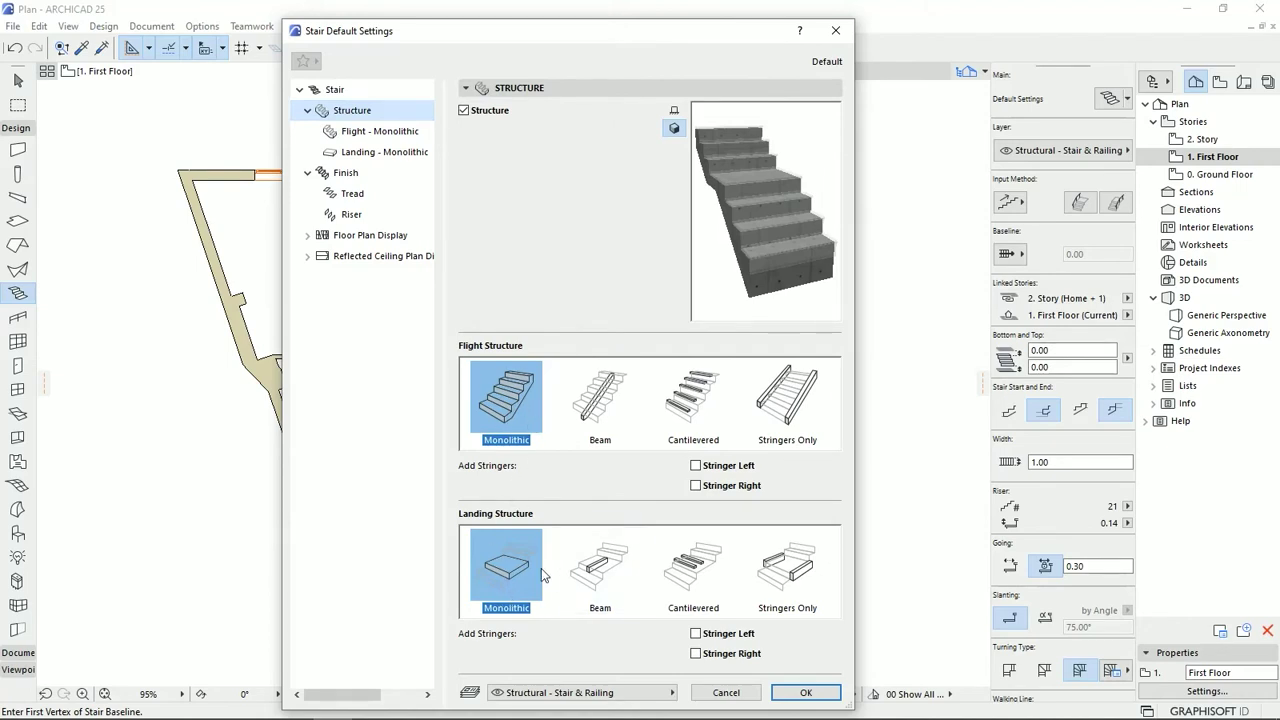
left_click(346, 174)
left_click(334, 89)
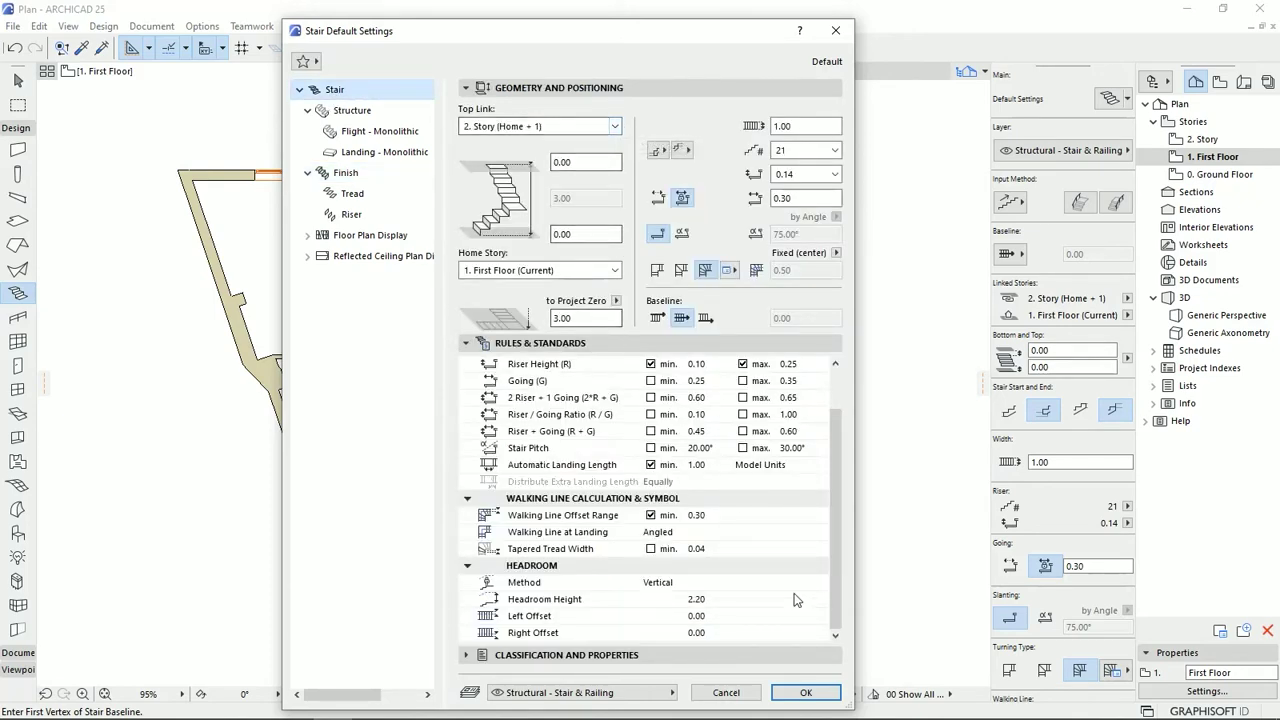
left_click(829, 695)
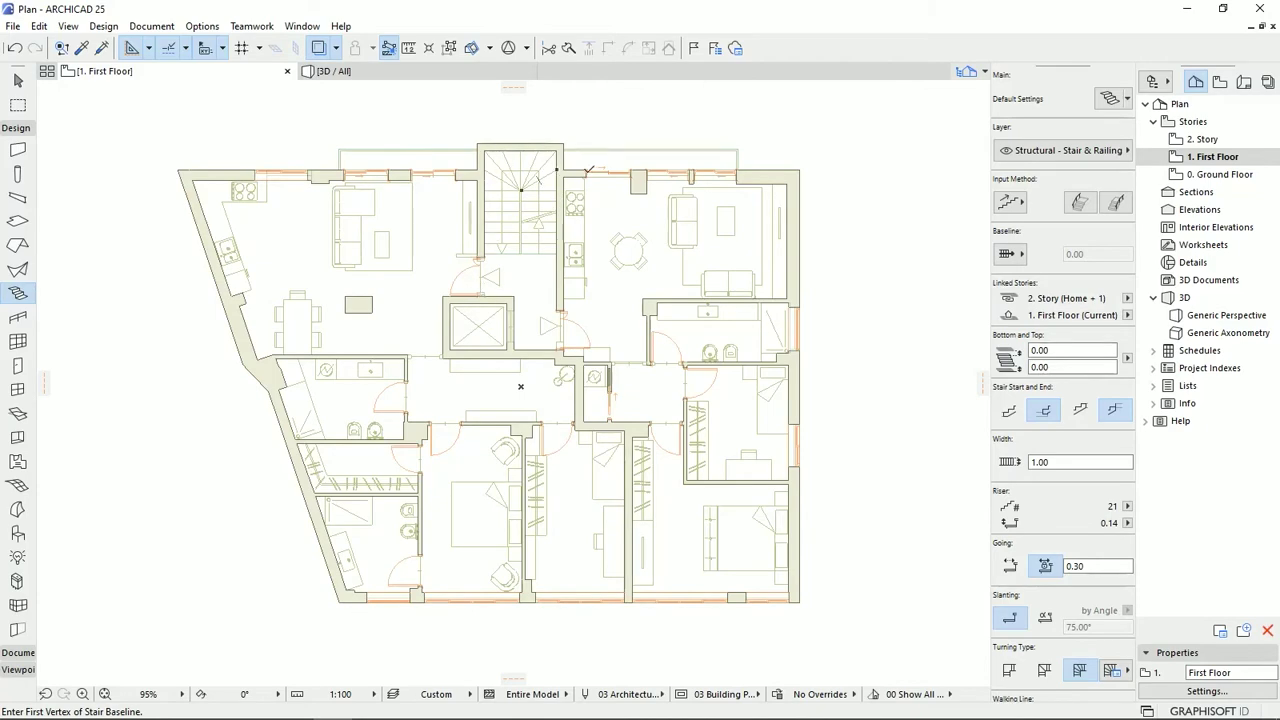
Start the stair at the shaft's lower end and choose Winder with Equal Goings
scroll(520, 386, "up", 8)
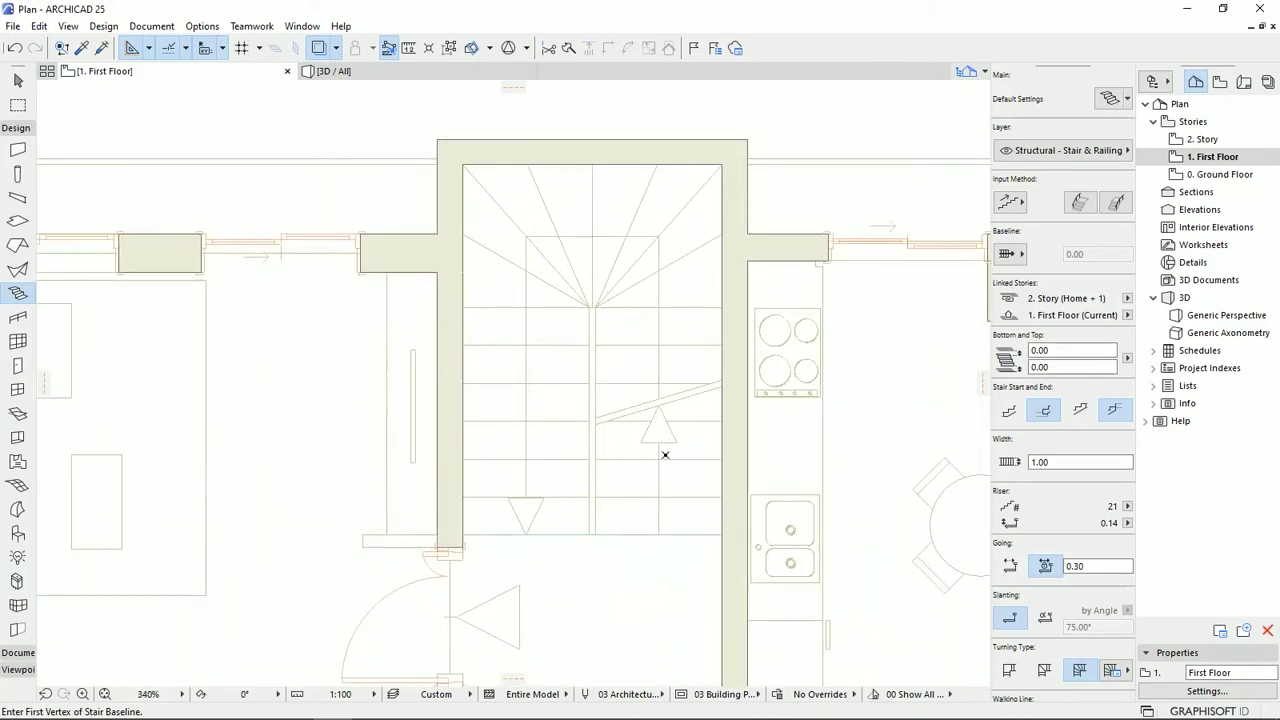
left_click(601, 434)
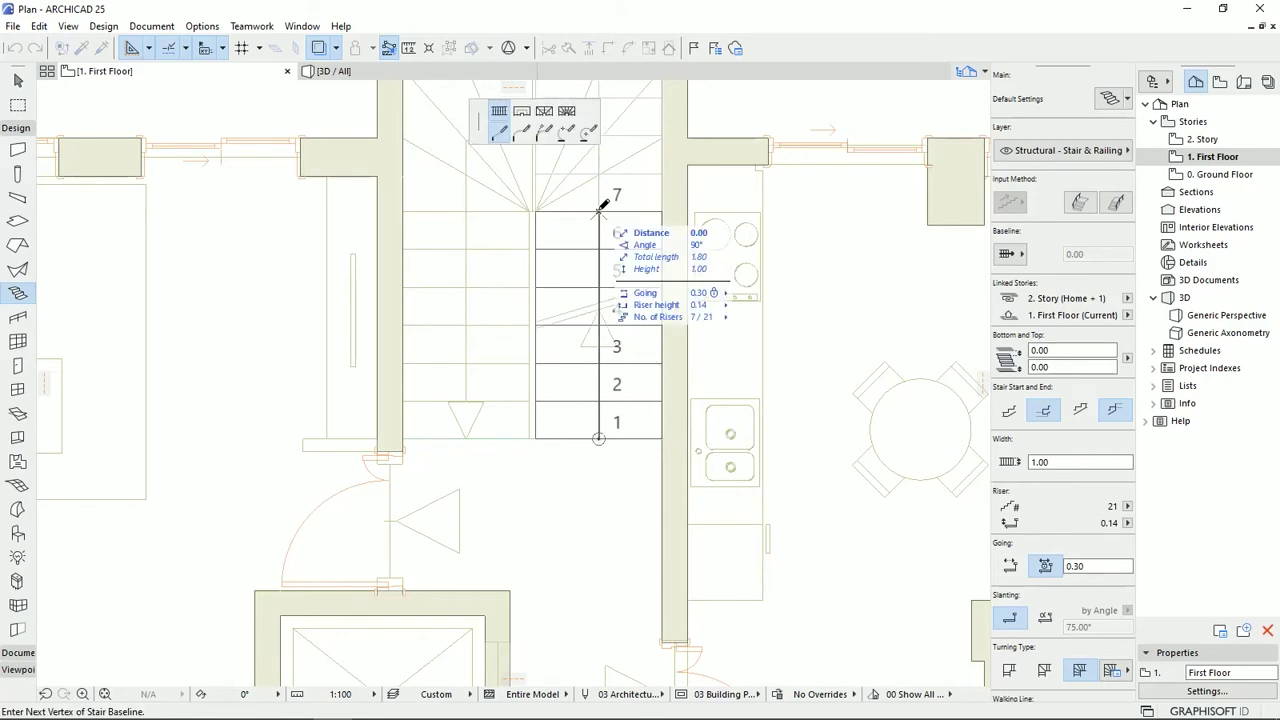
left_click(600, 210)
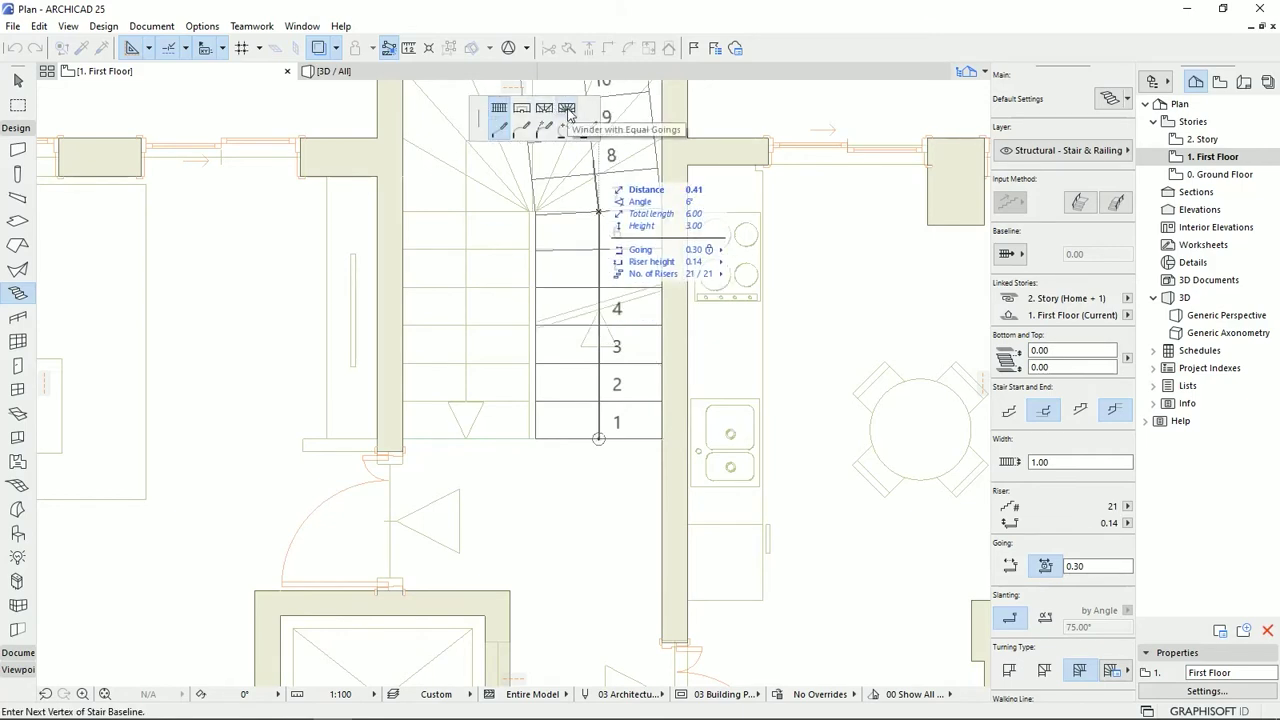
left_click(567, 108)
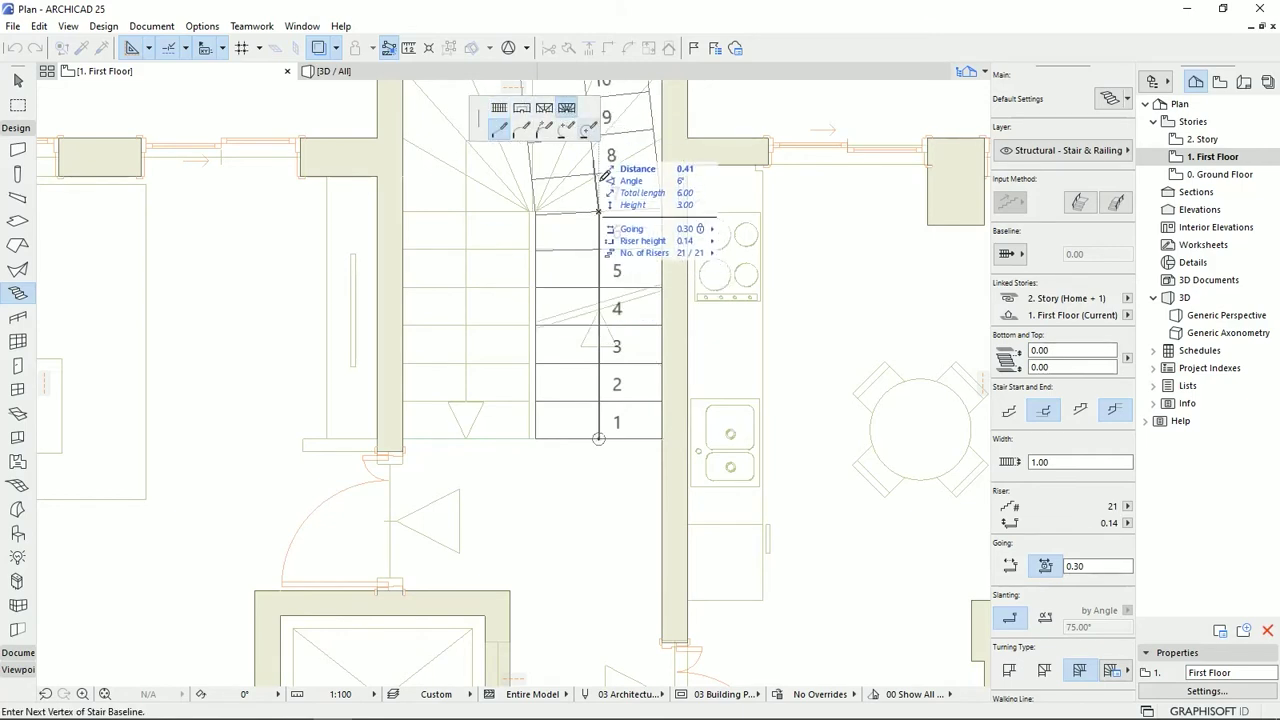
Place both turns, finish the baseline at the left flight's bottom, and accept the Stair Solver lengthening
middle_click_drag(608, 214, 651, 391)
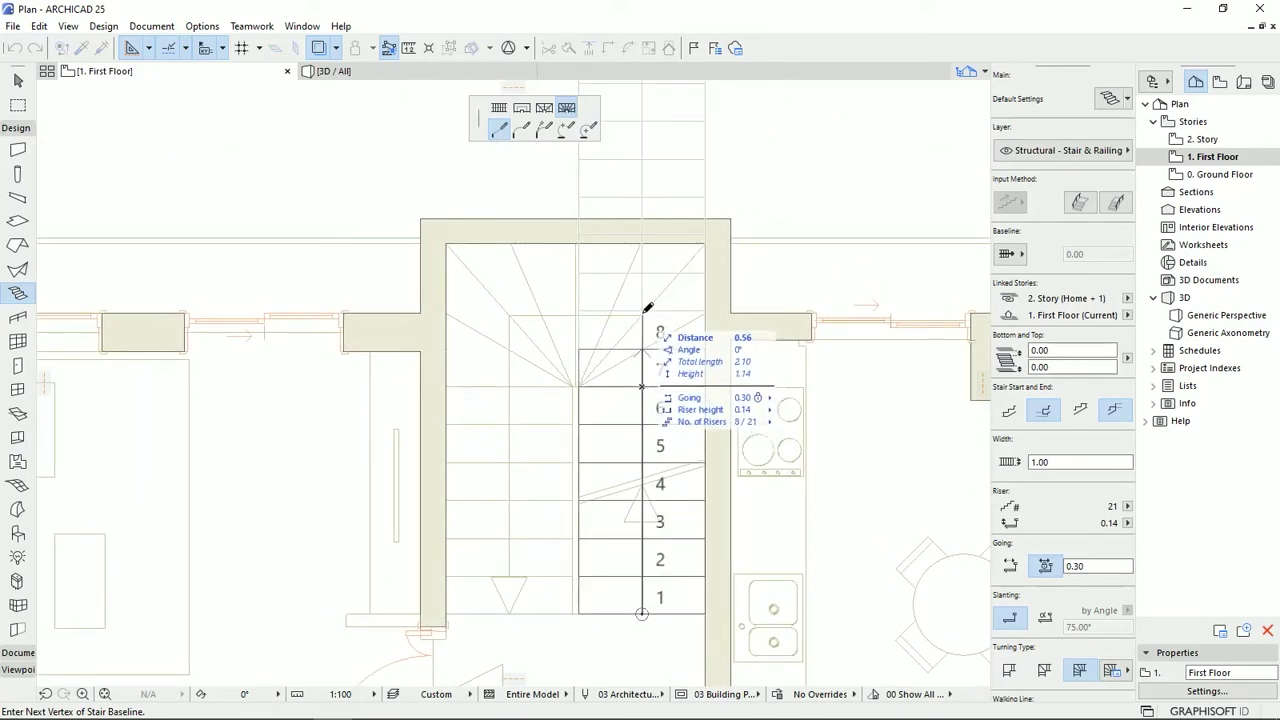
left_click(512, 312)
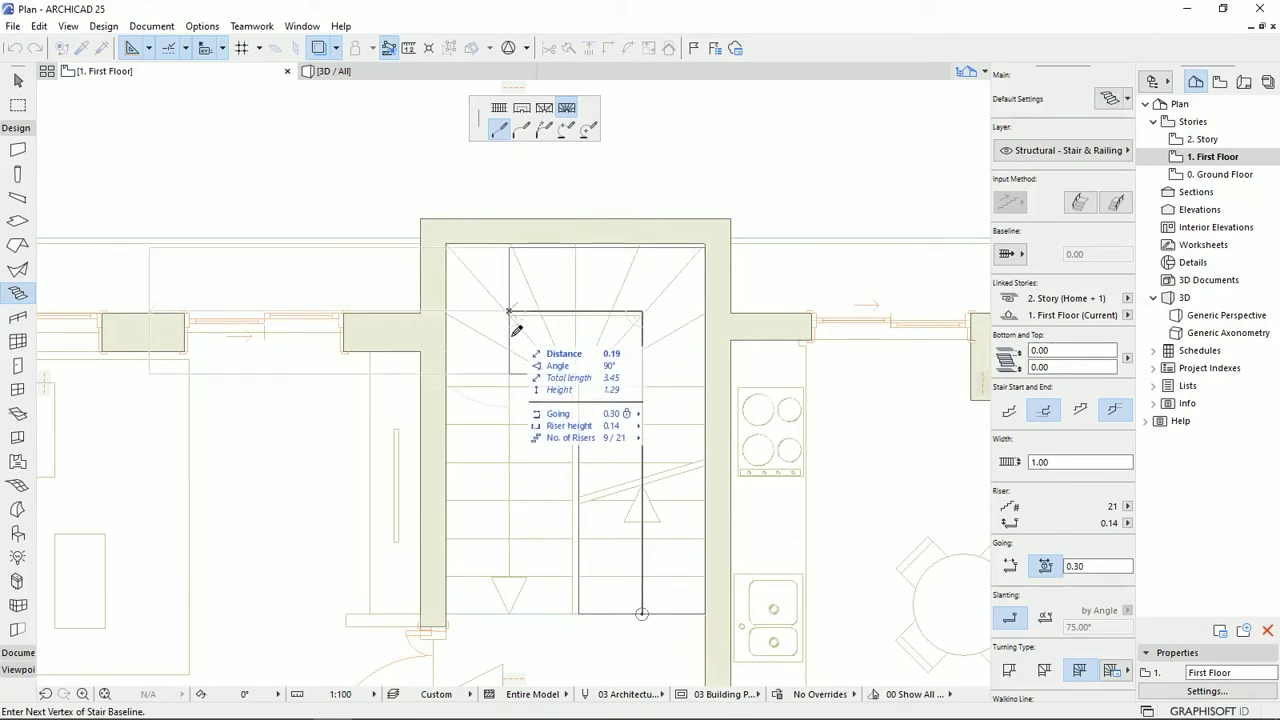
left_click(510, 384)
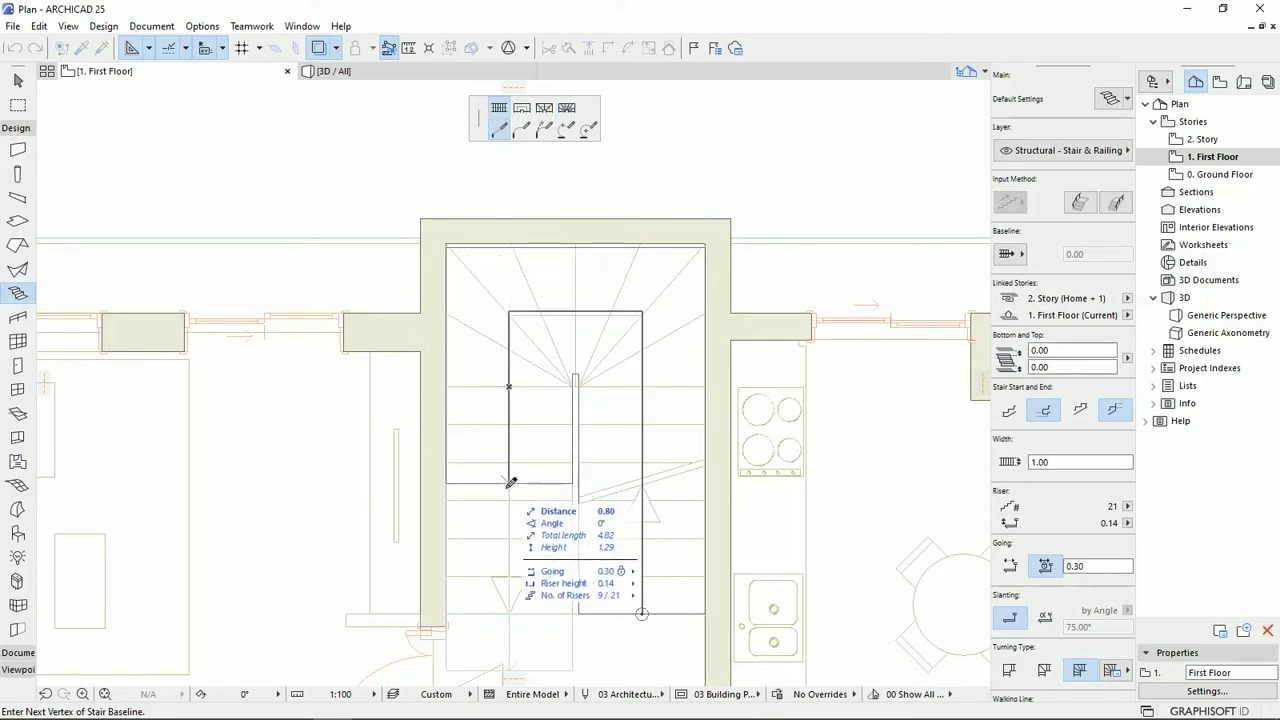
double_click(510, 612)
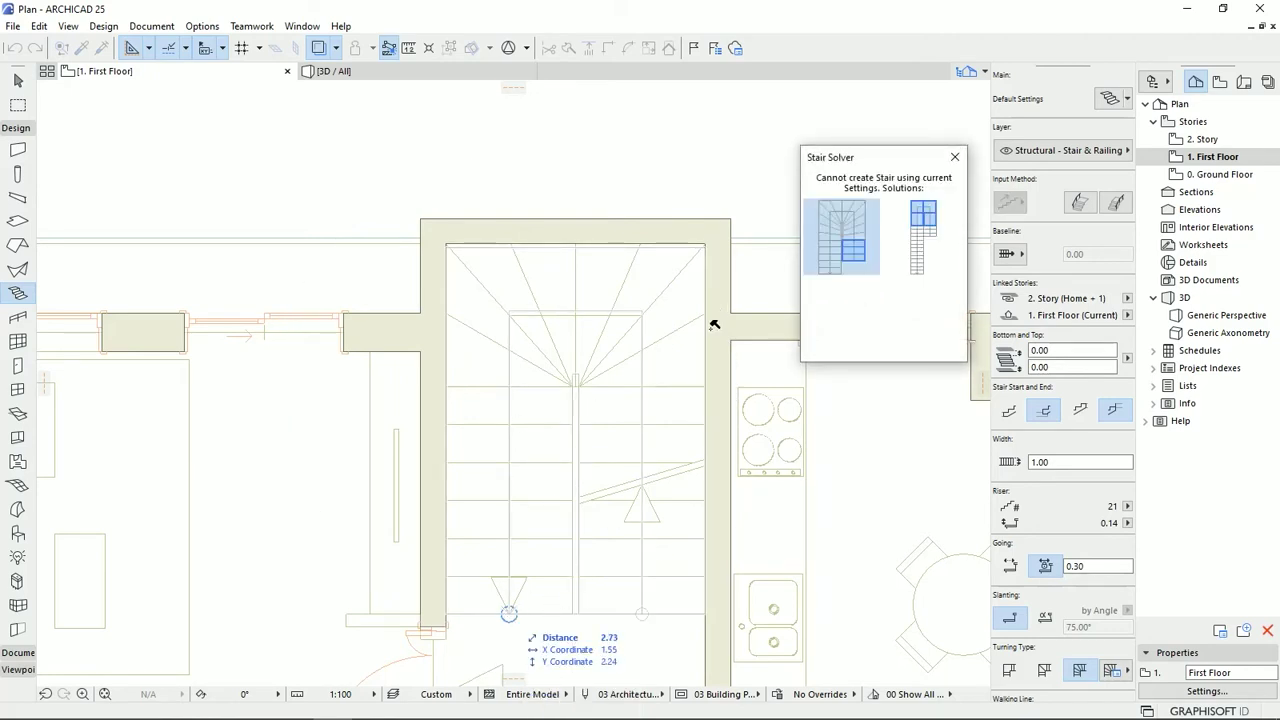
left_click(842, 229)
Recentre the shaft and select the new winder stair
scroll(858, 351, "down", 3)
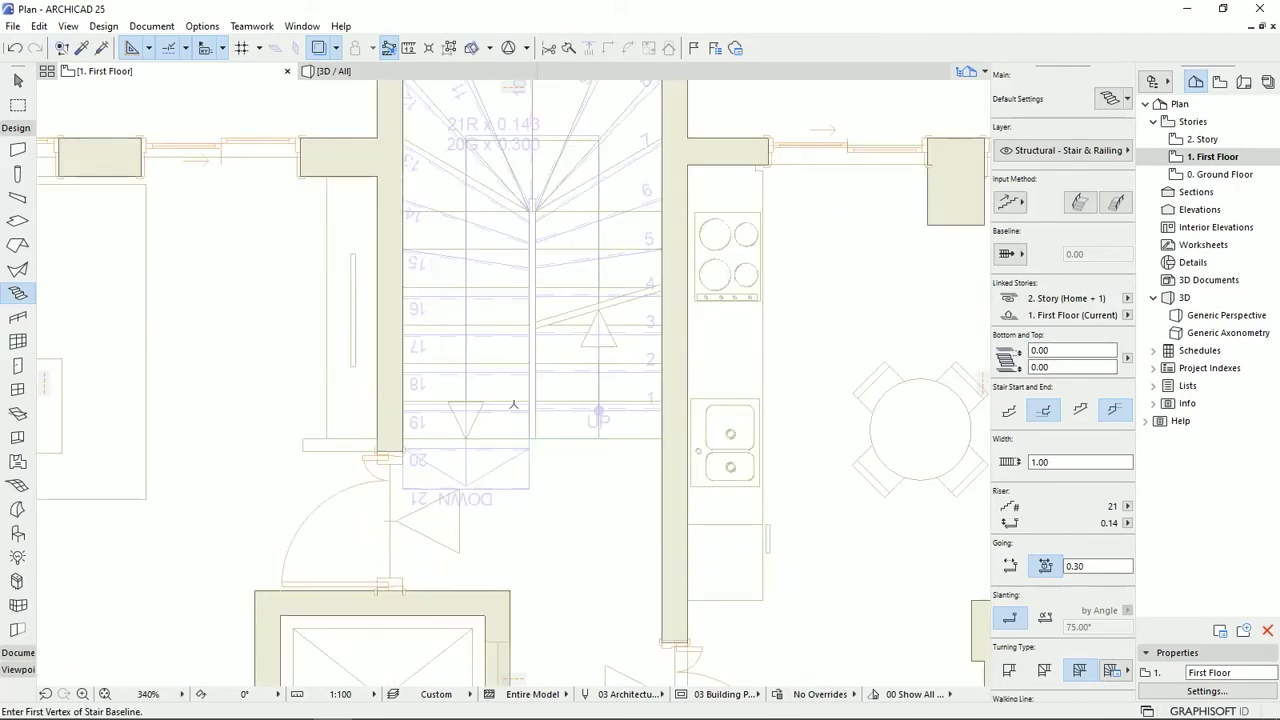
scroll(540, 424, "up", 3)
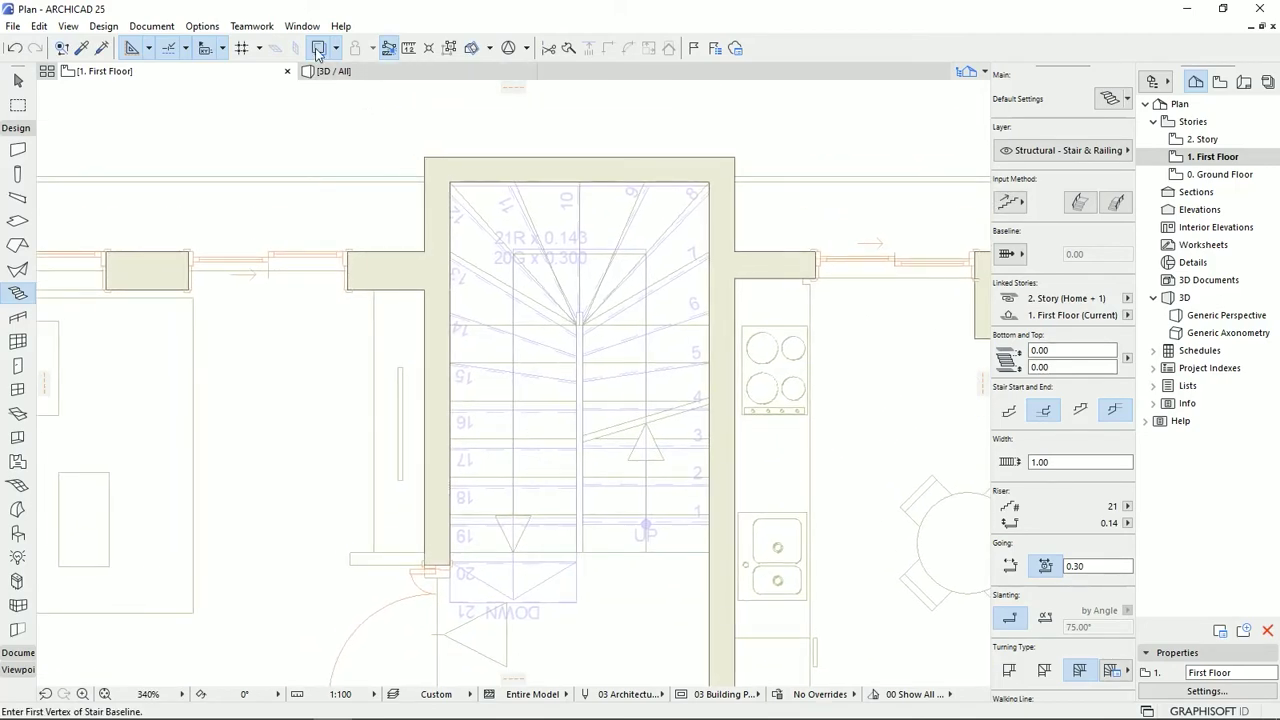
middle_click_drag(577, 443, 614, 433)
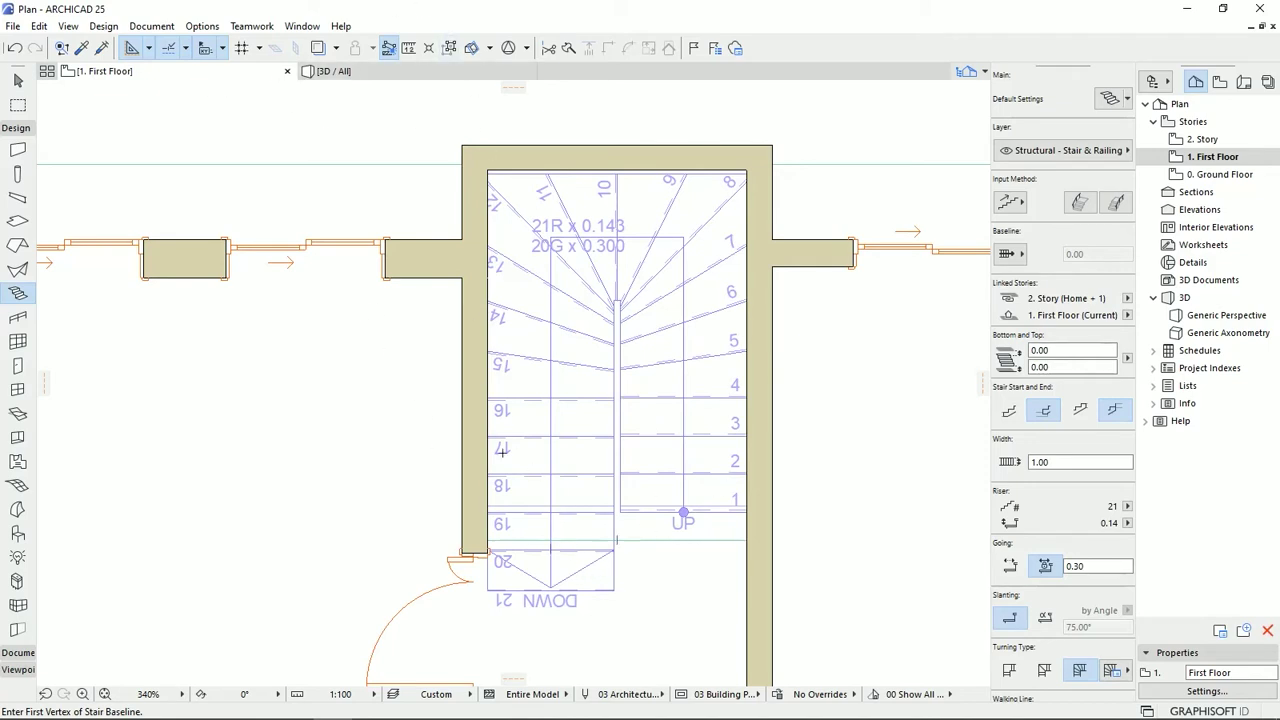
left_click(19, 84)
left_click(590, 542)
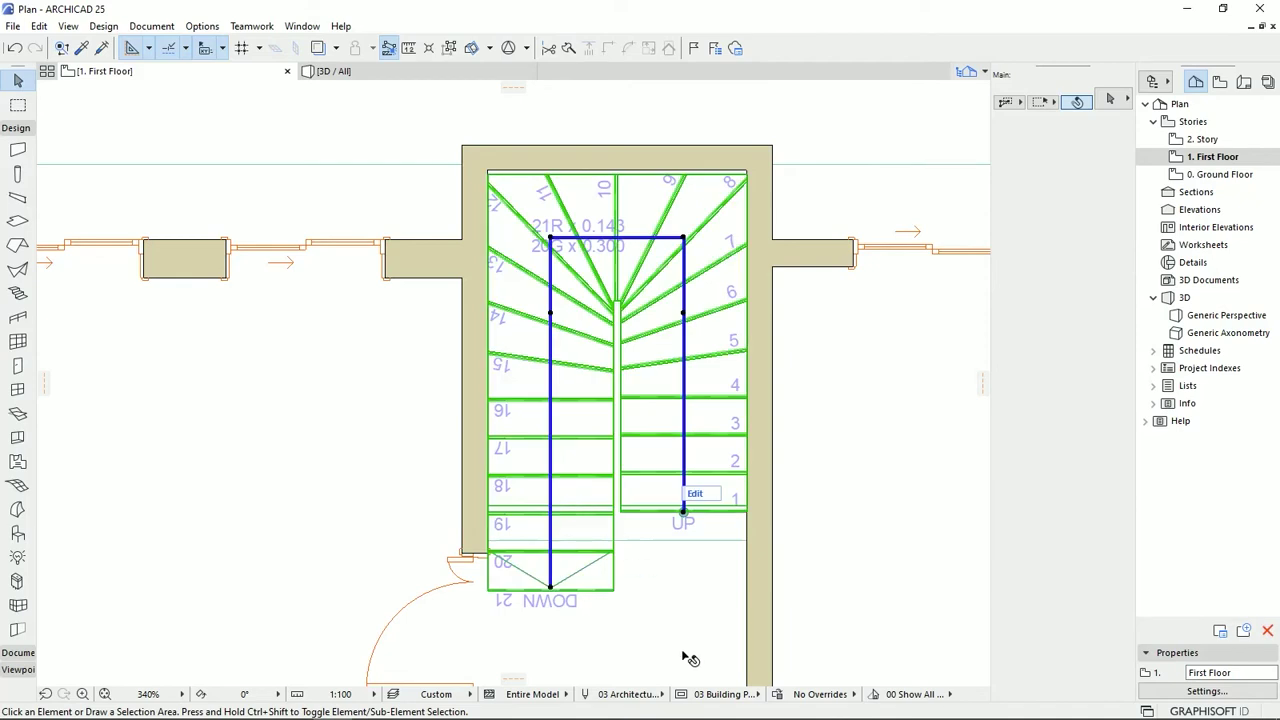
Rearrange the steps from the walking line's bottom node so both flights end level
left_click(551, 589)
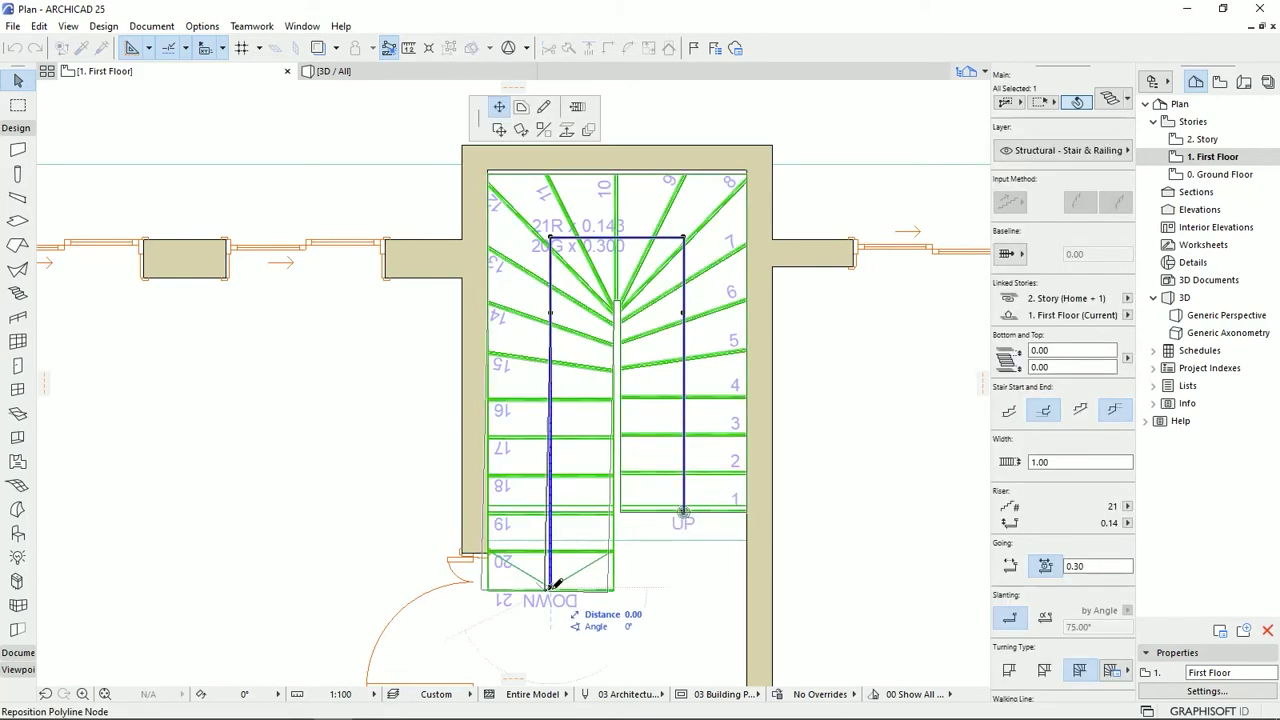
left_click(576, 108)
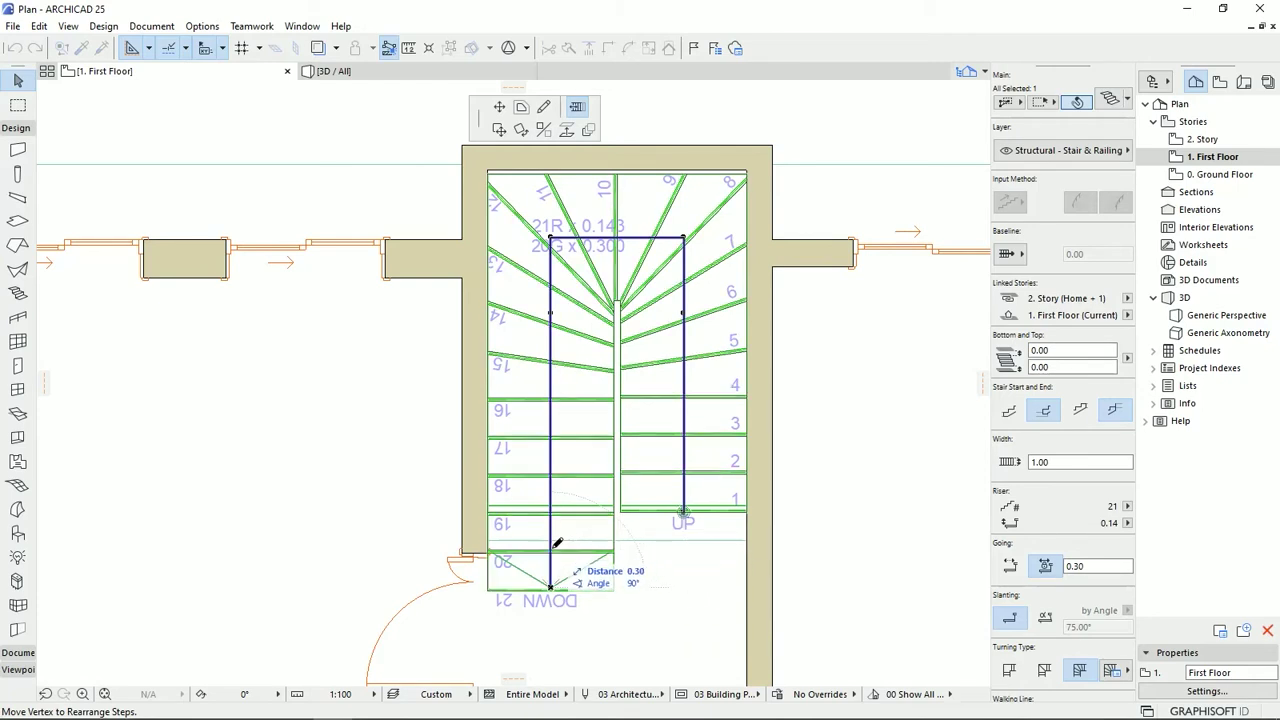
left_click(551, 547)
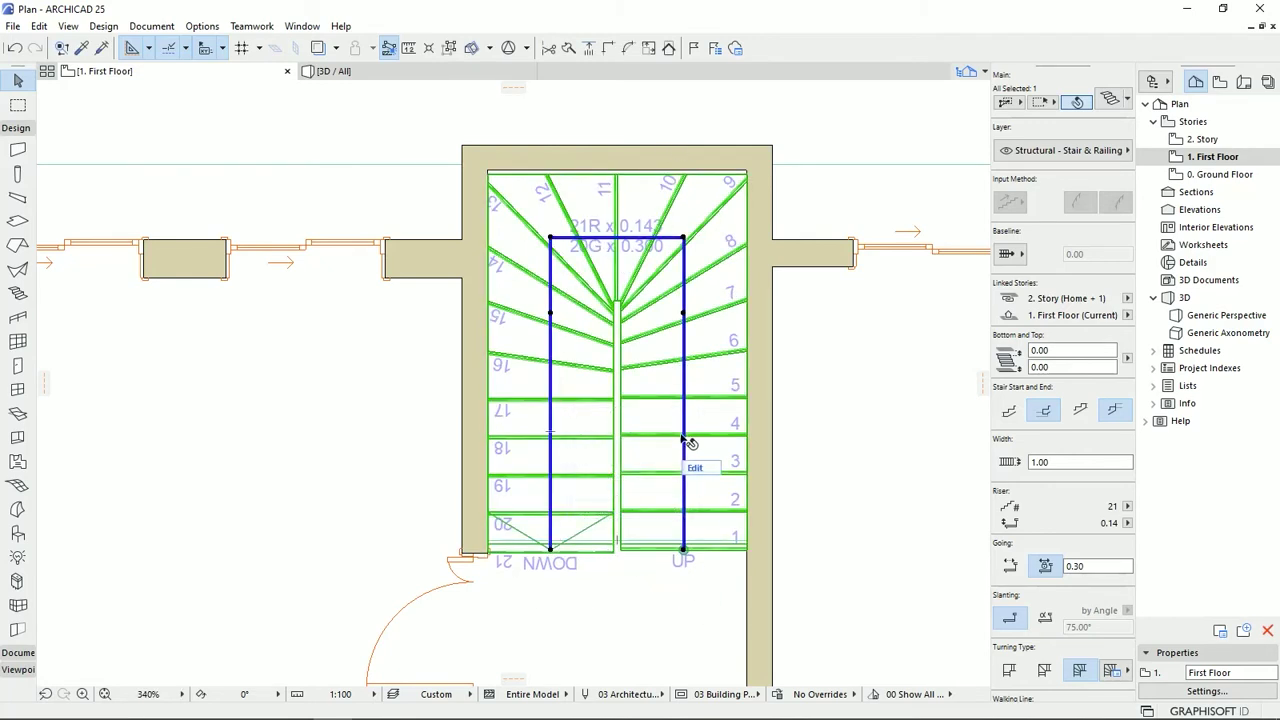
left_click(623, 608)
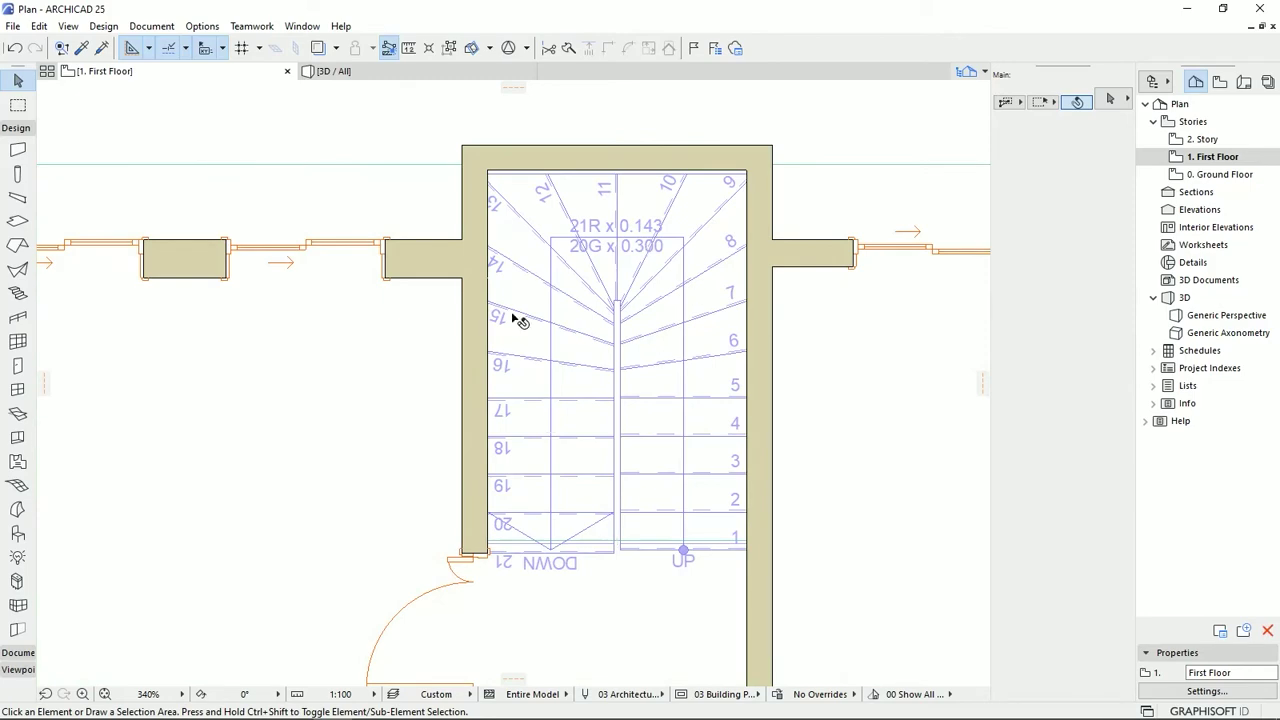
Move the stair by its top-right corner into the shaft's top corner
middle_click_drag(608, 467, 604, 478)
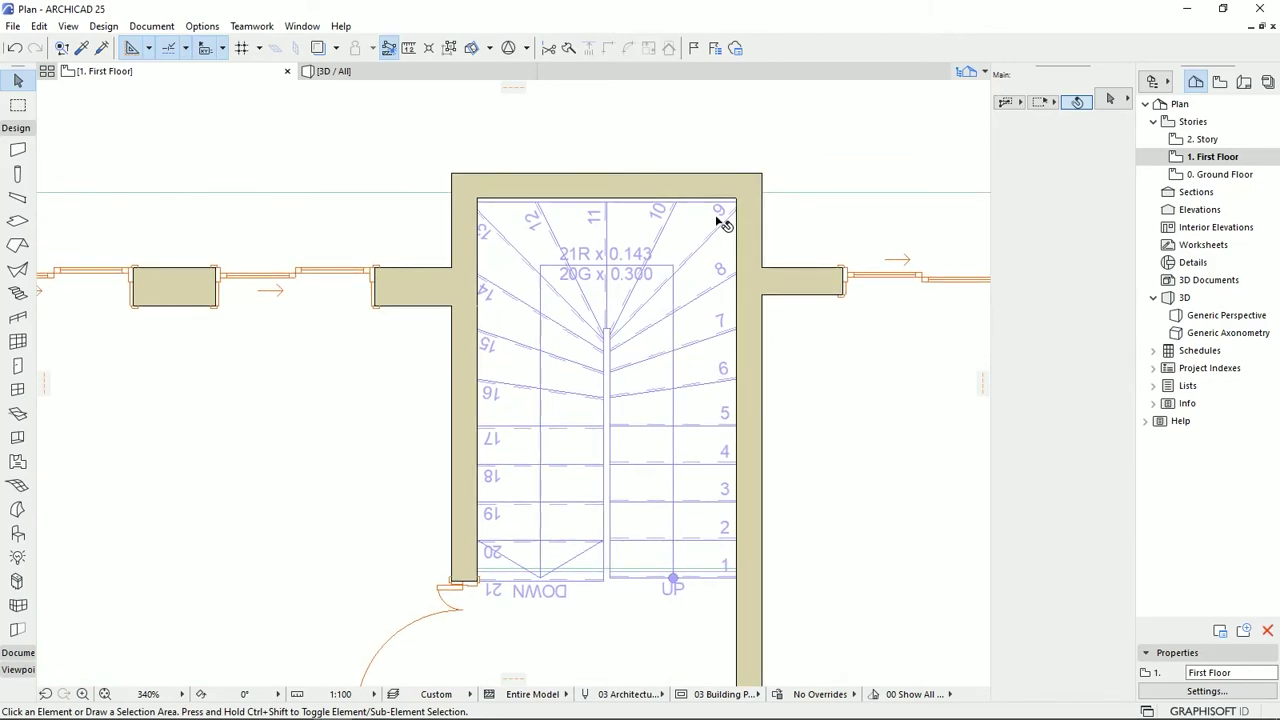
left_click(700, 248)
middle_click_drag(725, 195, 723, 231)
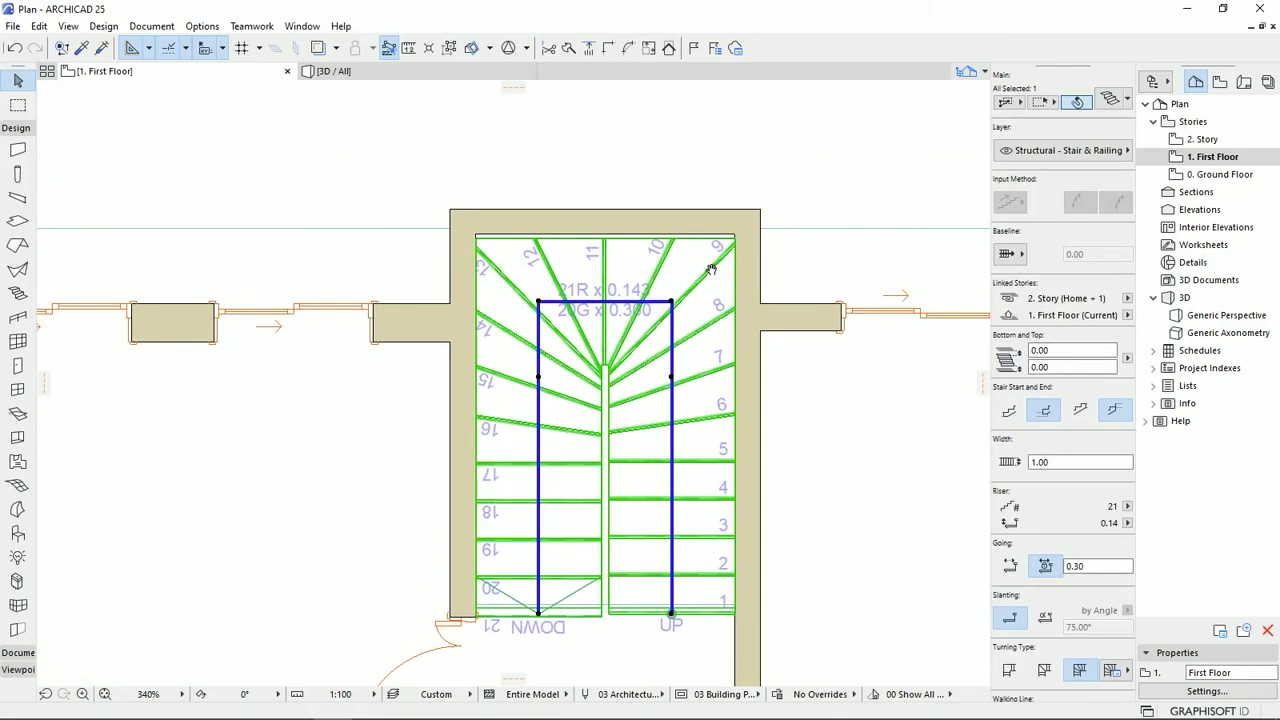
scroll(724, 242, "up", 5)
left_click(737, 233)
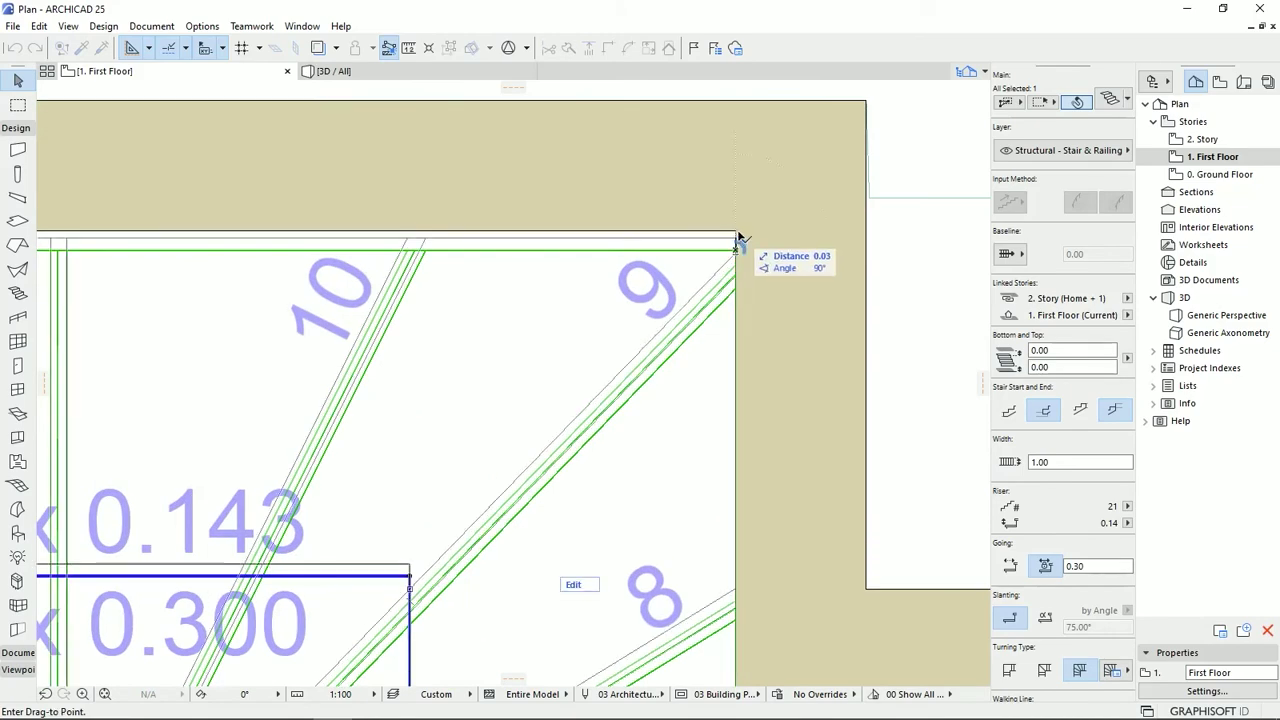
scroll(400, 374, "down", 5)
middle_click_drag(420, 394, 648, 275)
left_click(651, 157)
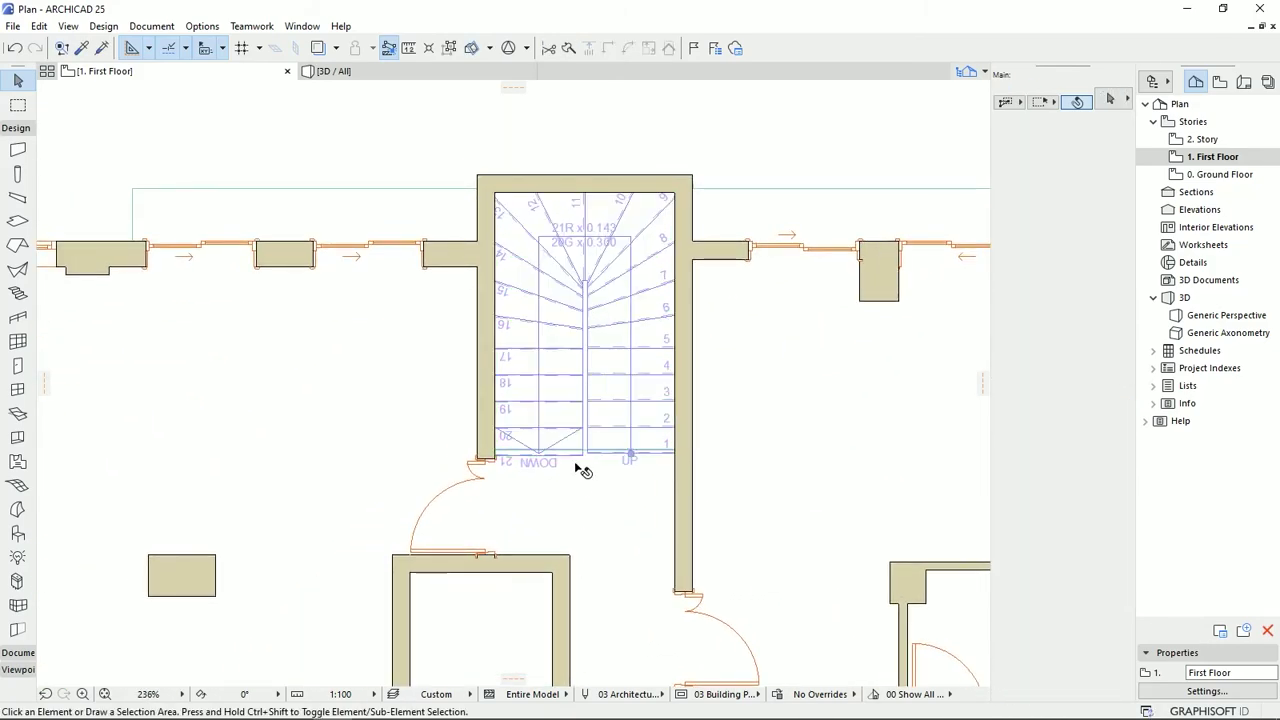
middle_click_drag(582, 470, 585, 524)
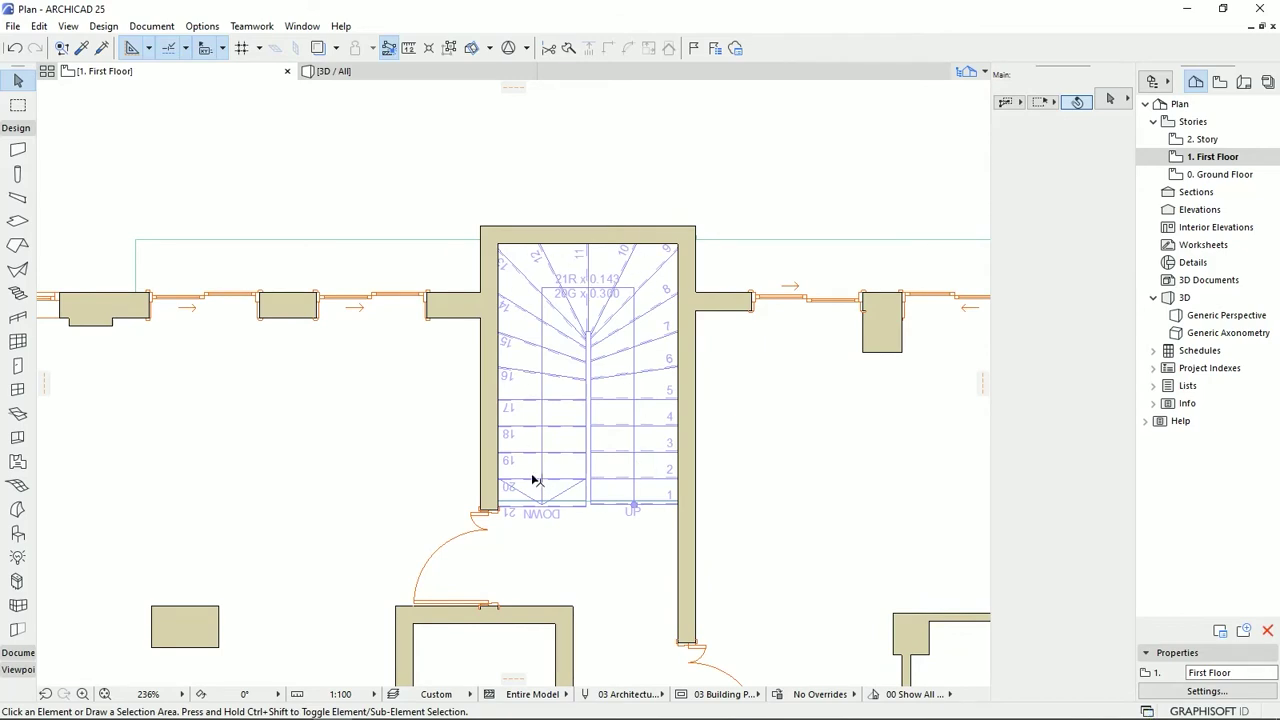
scroll(614, 393, "up", 5)
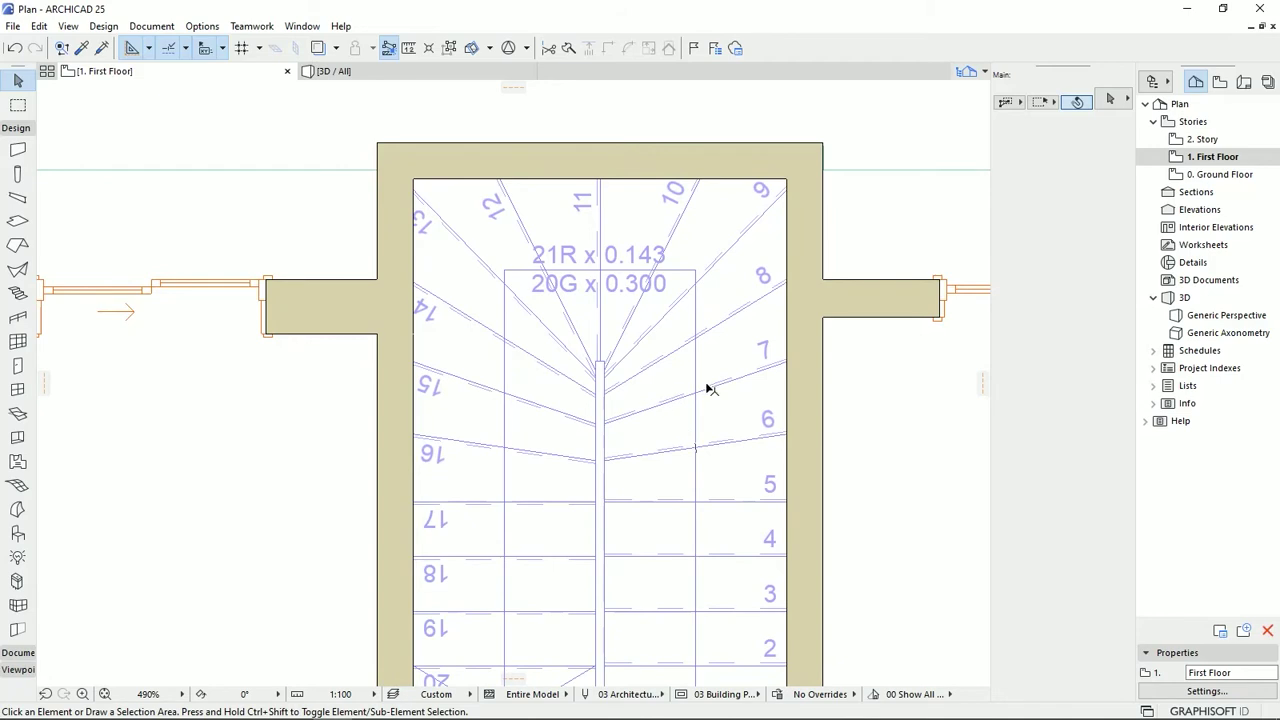
double_click(1222, 175)
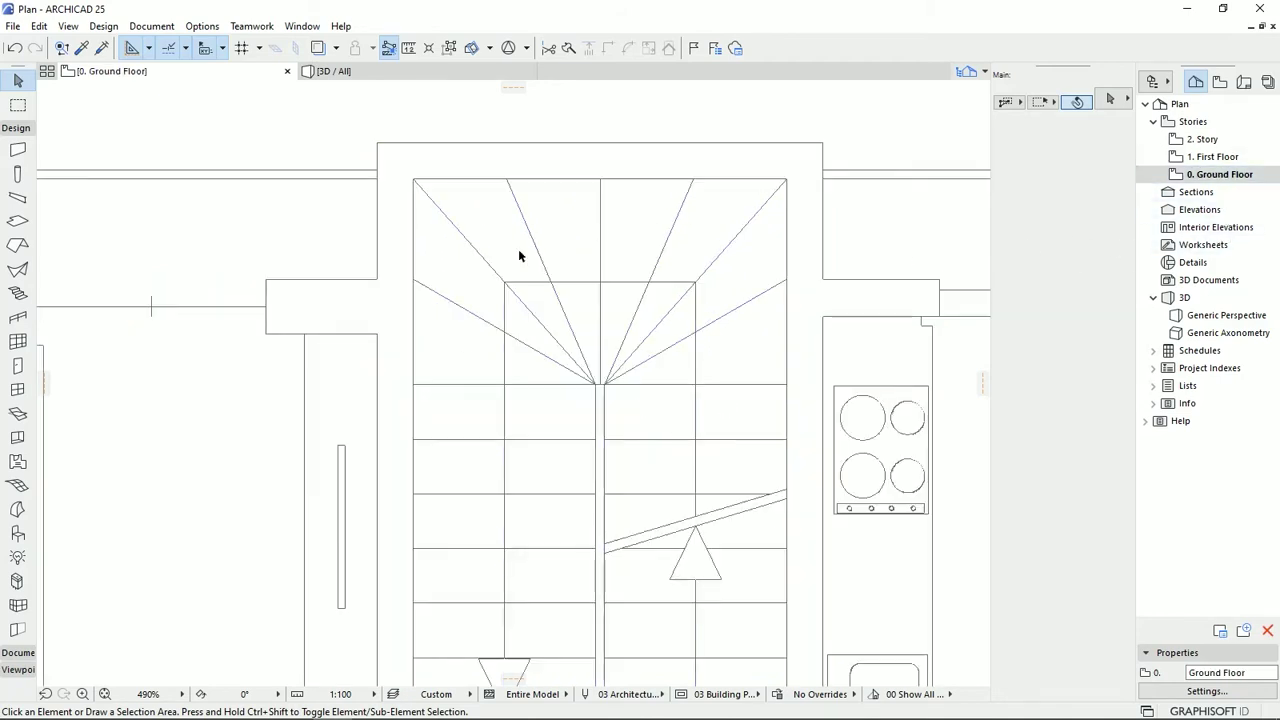
scroll(585, 281, "down", 5)
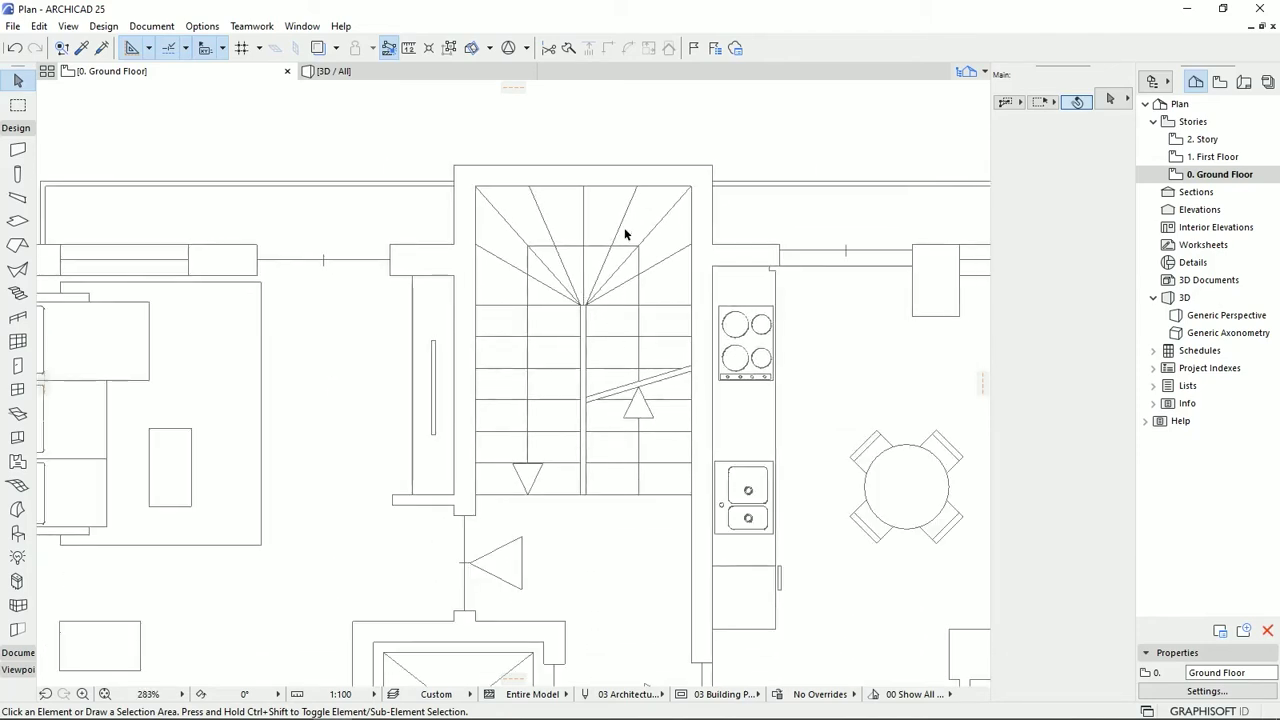
middle_click_drag(593, 272, 597, 324)
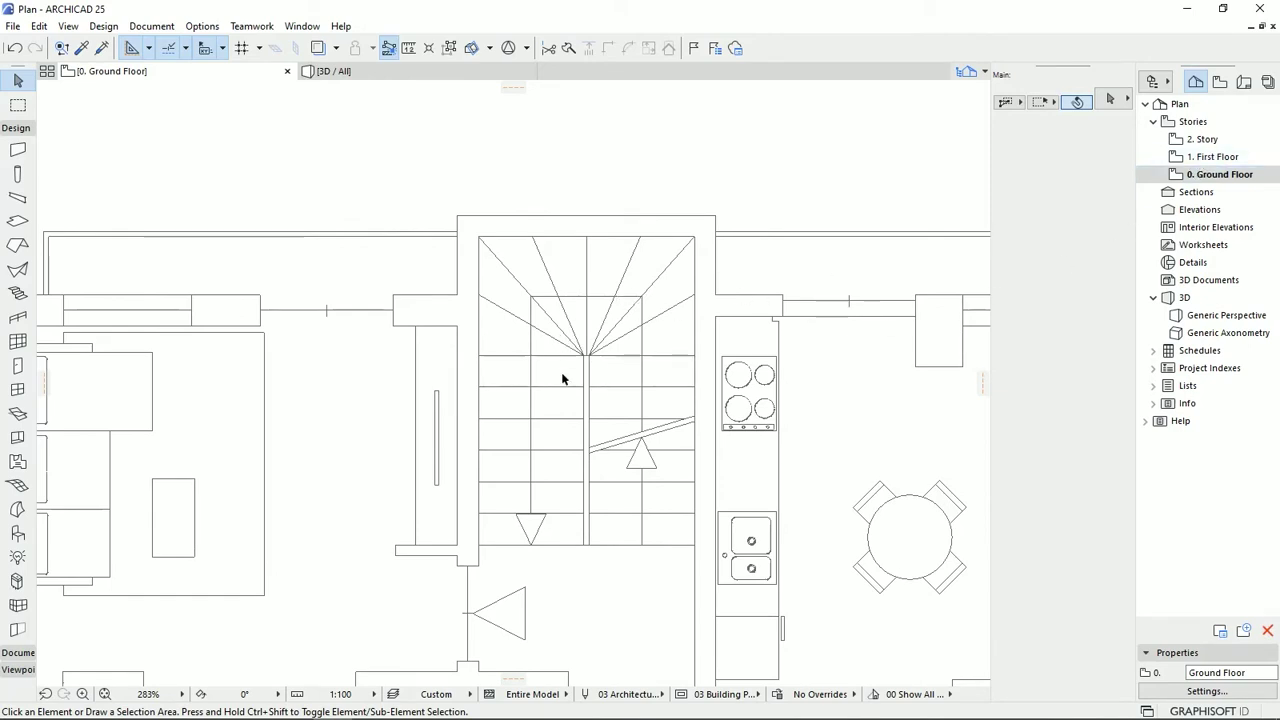
scroll(606, 365, "up", 5)
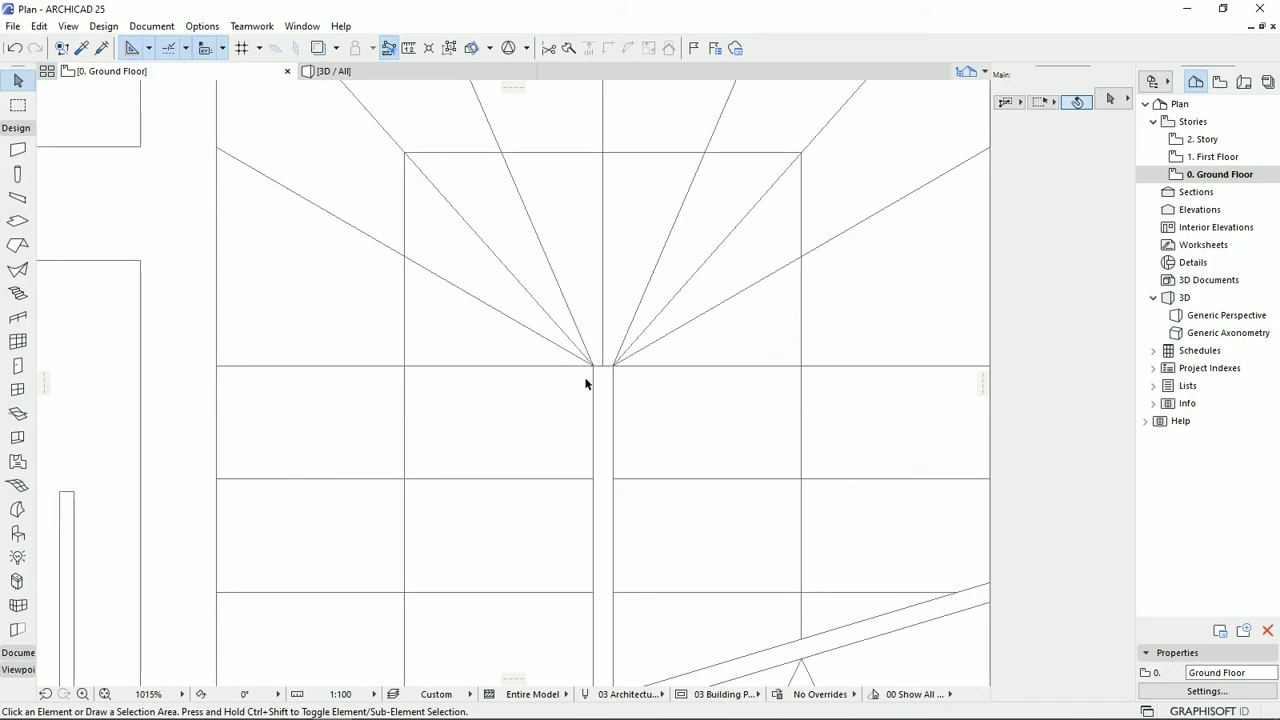
scroll(616, 363, "down", 3)
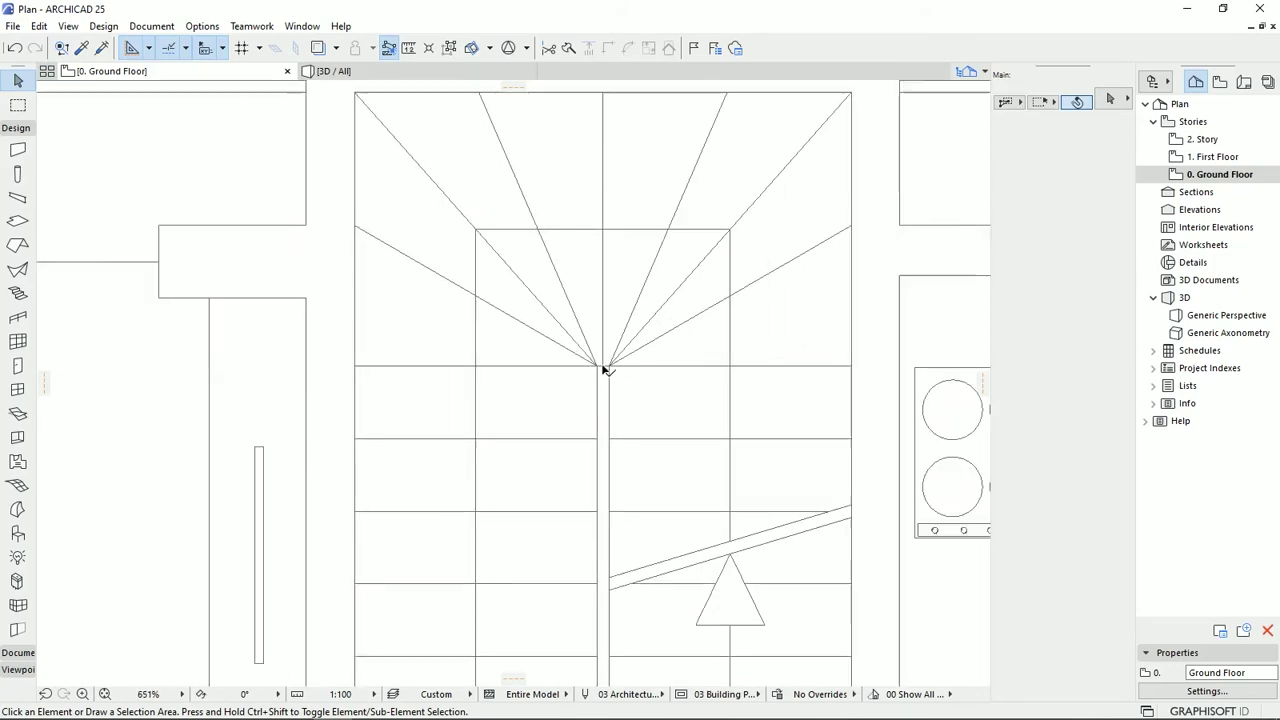
scroll(611, 372, "down", 4)
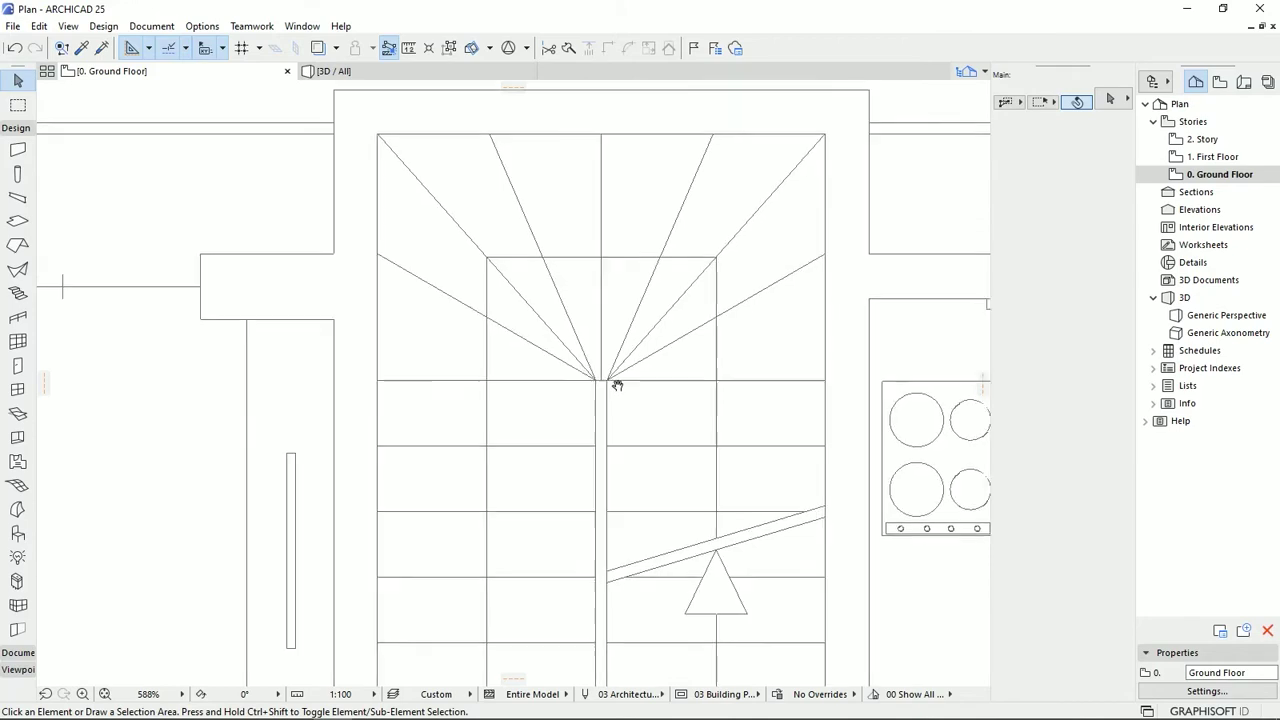
double_click(1210, 157)
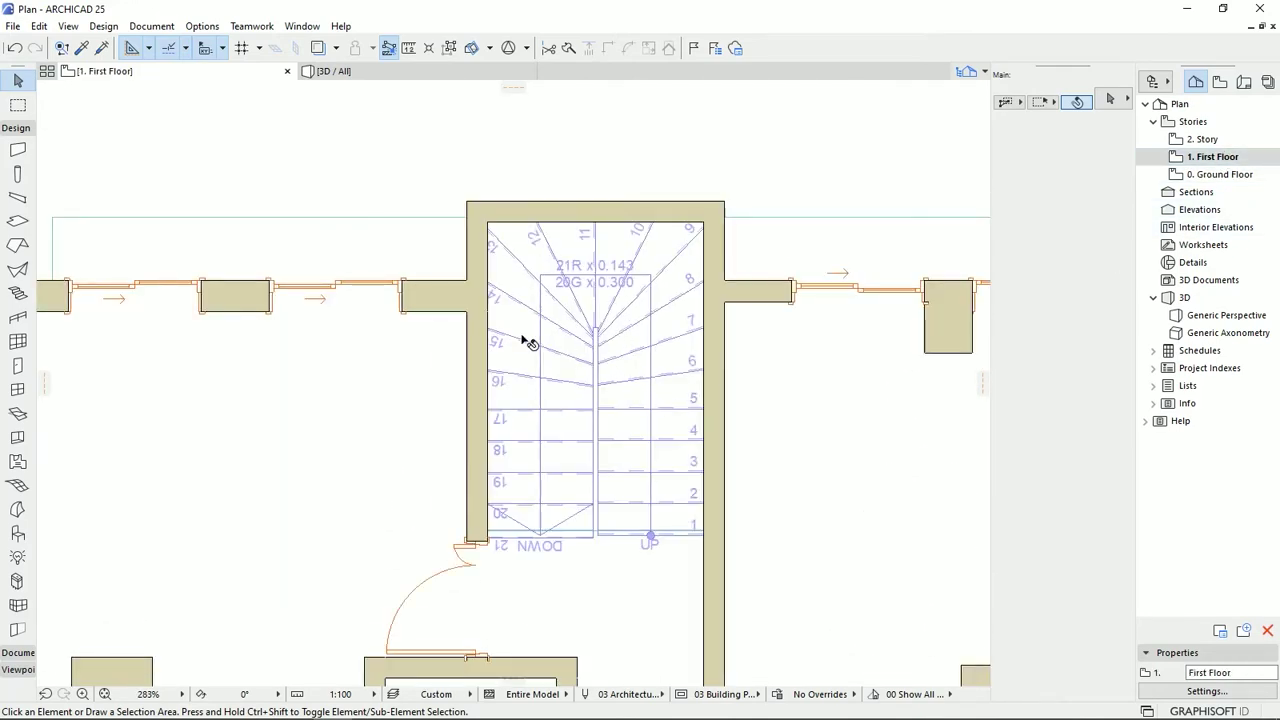
Place a copy of the First Floor stair above the plan, then deselect it
scroll(650, 350, "down", 6)
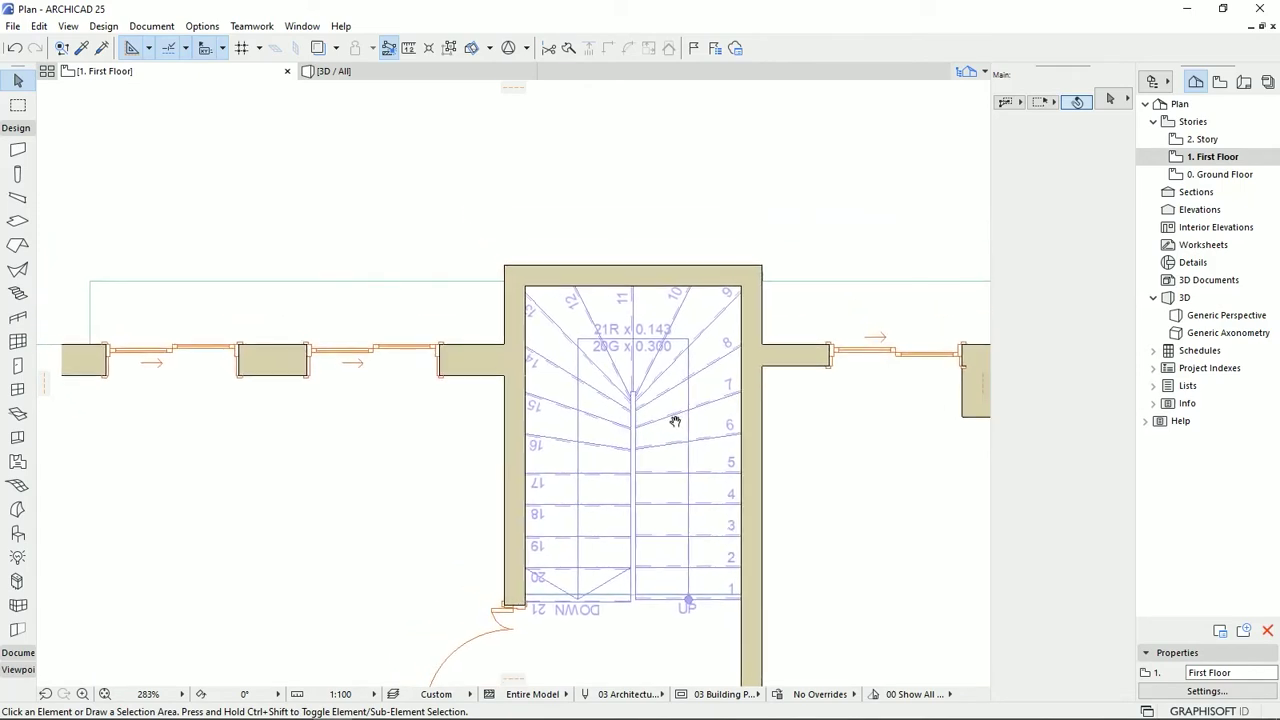
middle_click_drag(628, 352, 684, 552)
left_click(684, 555)
left_click(685, 560)
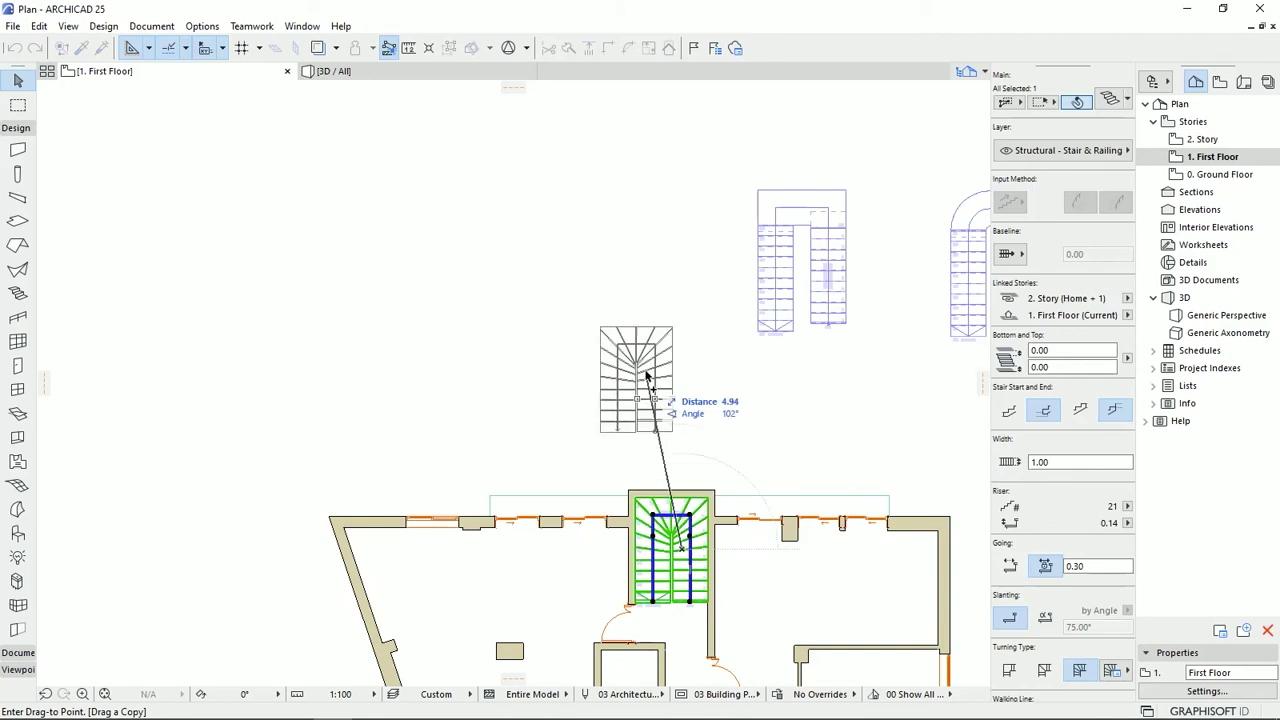
left_click(494, 218)
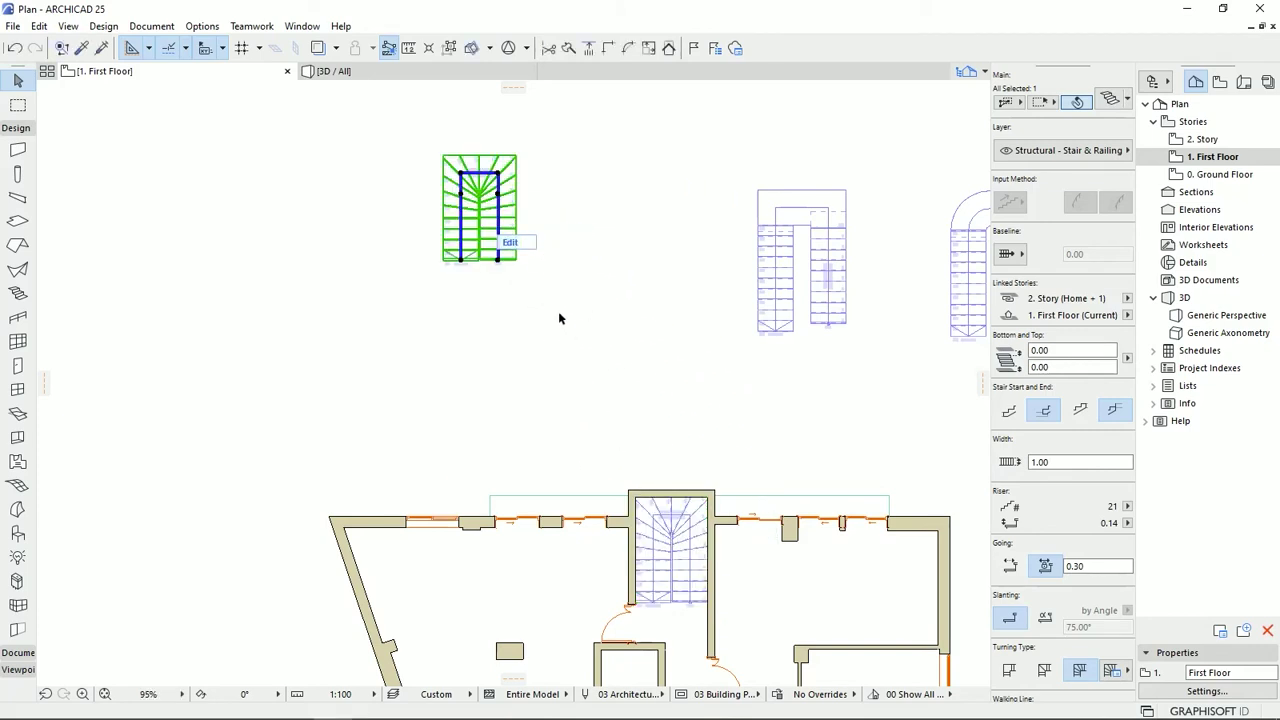
middle_click_drag(559, 318, 614, 403)
left_click(589, 277)
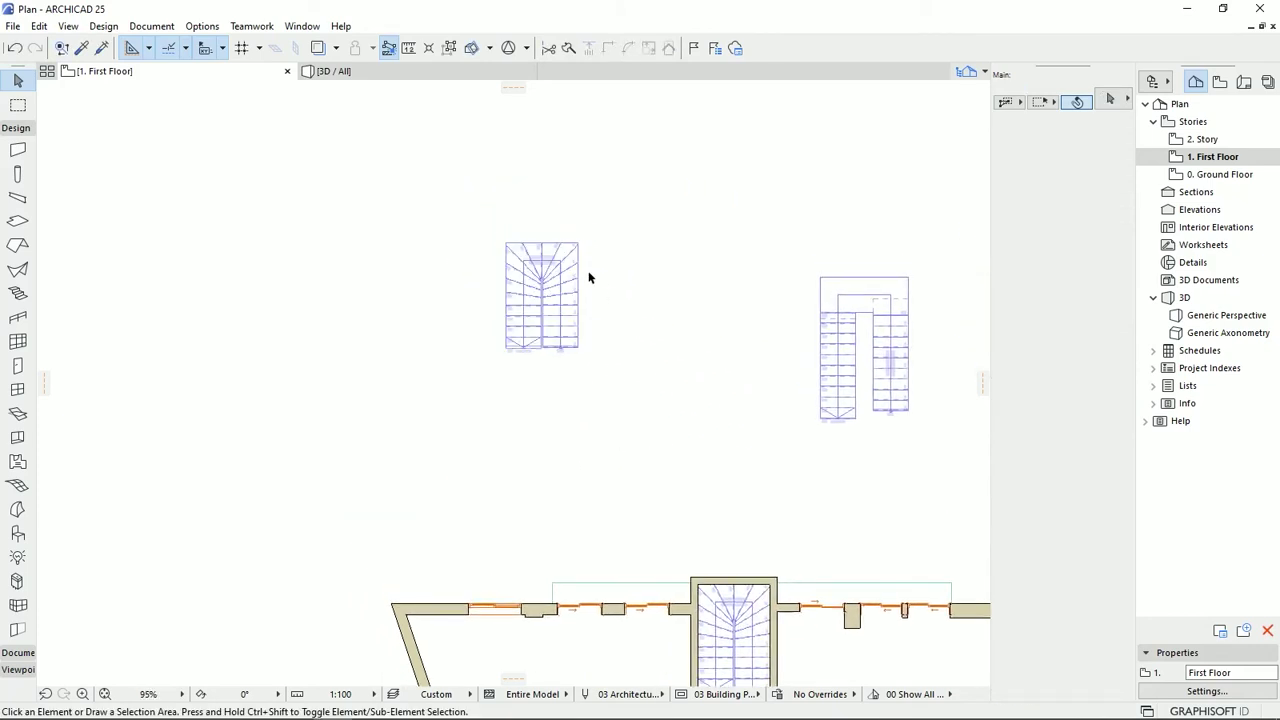
Orbit around the stairs in 3D from several angles, then go back to the First Floor plan
left_click(402, 73)
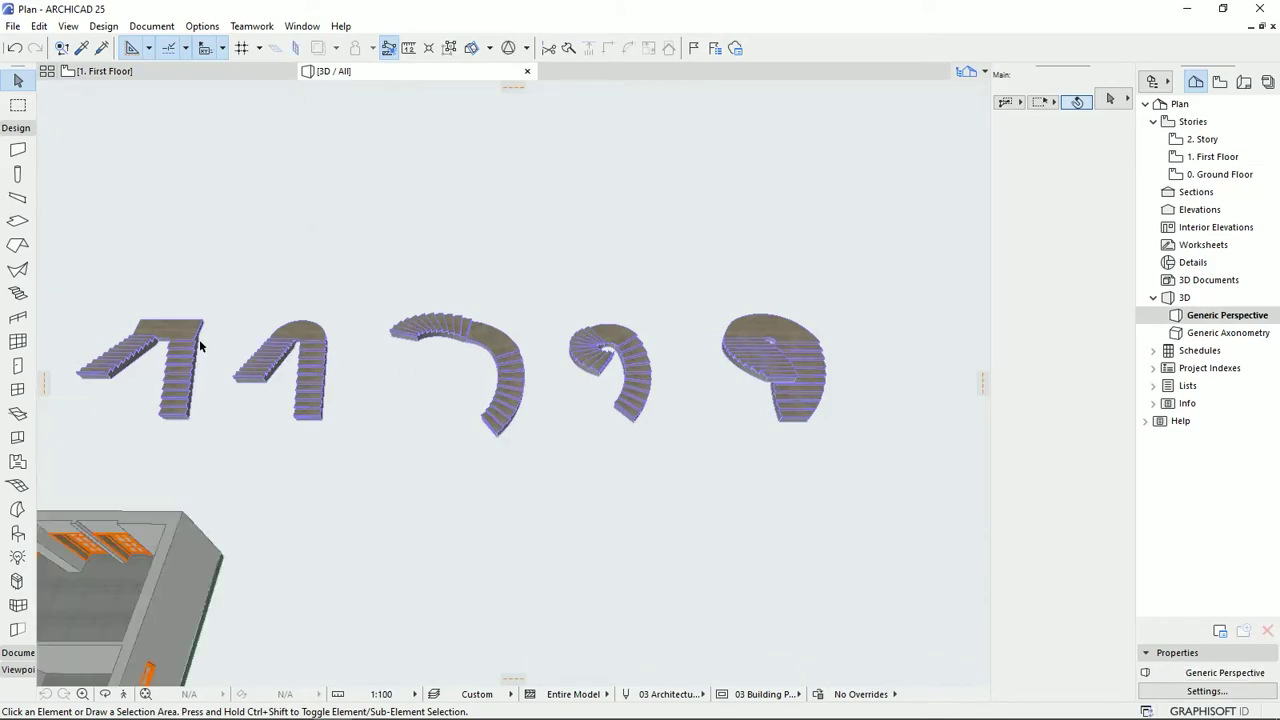
middle_click_drag(296, 333, 554, 378, "shift")
left_click(554, 378)
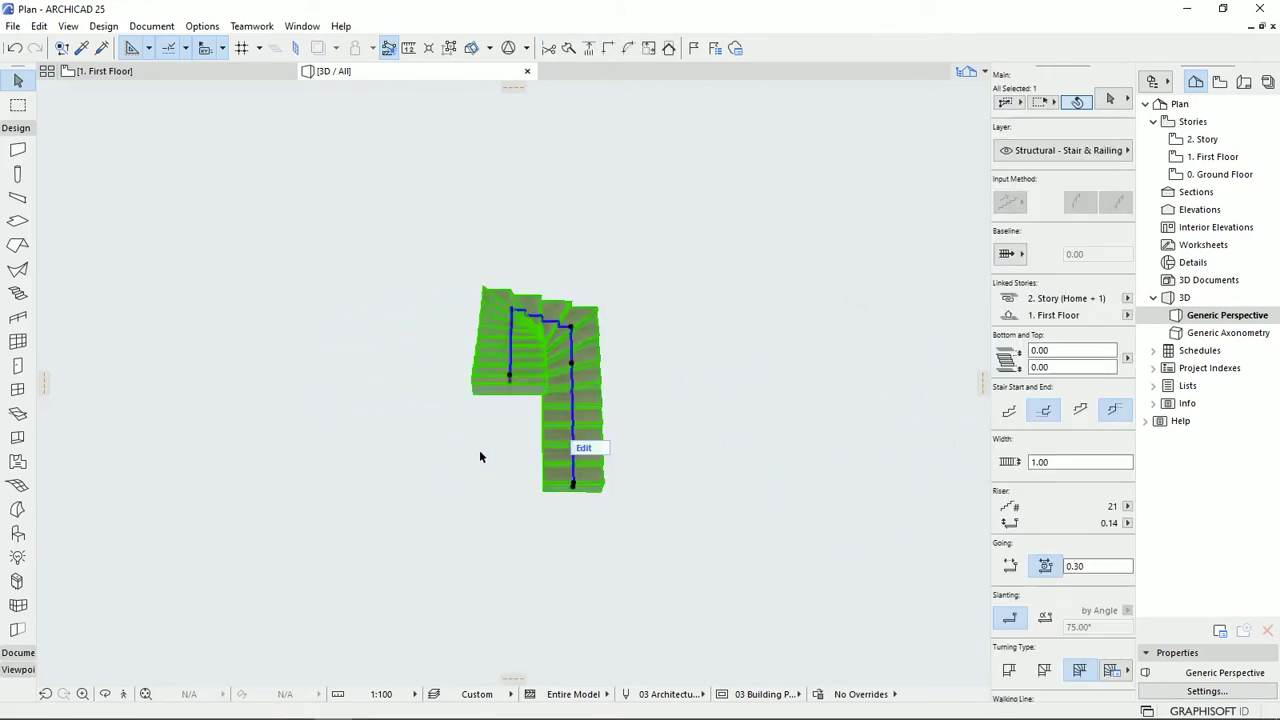
left_click(503, 517)
middle_click_drag(586, 409, 200, 325, "shift")
middle_click_drag(691, 523, 621, 447)
scroll(612, 521, "up", 5)
scroll(611, 508, "down", 4)
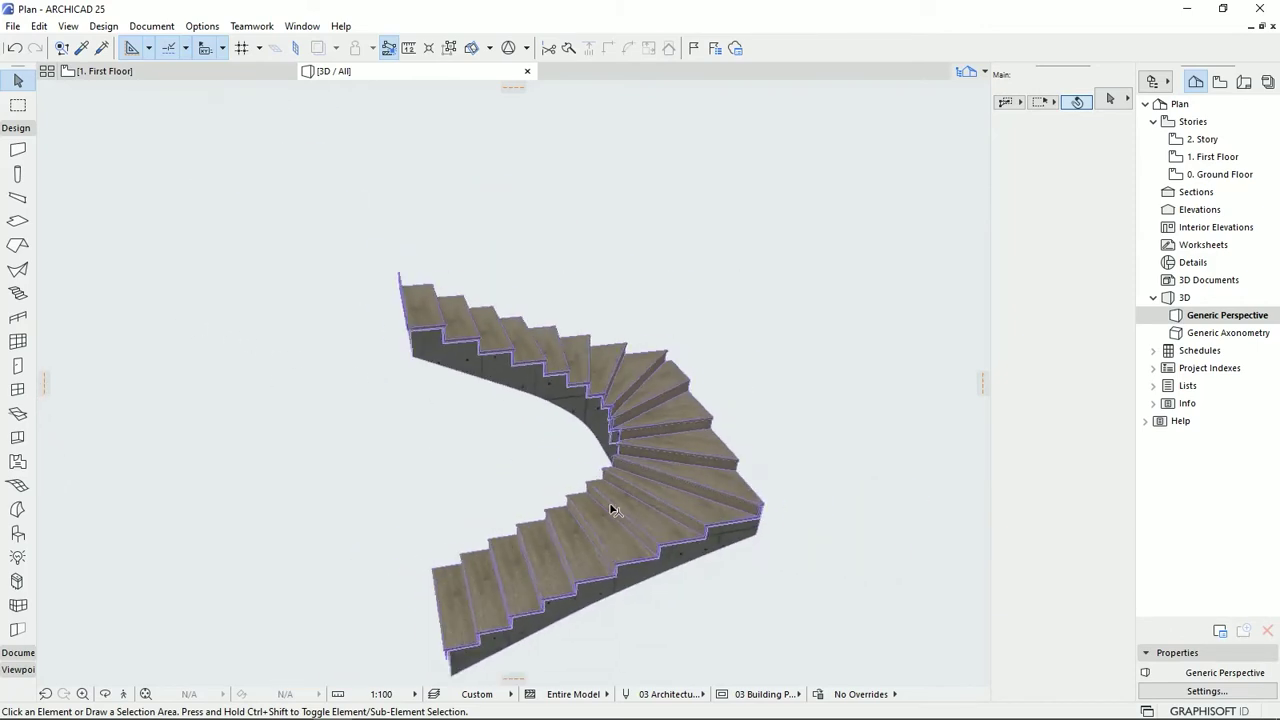
middle_click_drag(609, 504, 655, 548, "shift")
middle_click_drag(636, 398, 490, 573, "shift")
middle_click_drag(578, 496, 752, 390, "shift")
middle_click_drag(391, 502, 780, 574, "shift")
middle_click_drag(428, 575, 388, 107, "shift")
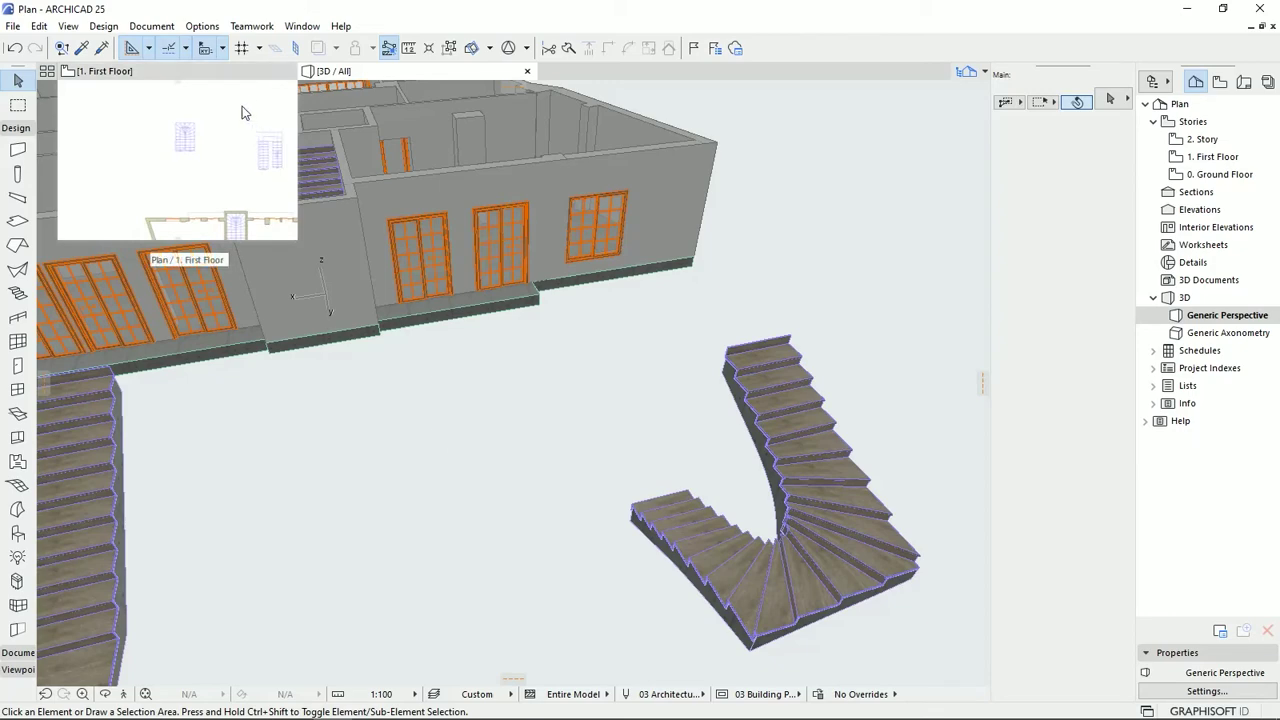
left_click(220, 68)
middle_click_drag(646, 506, 490, 244)
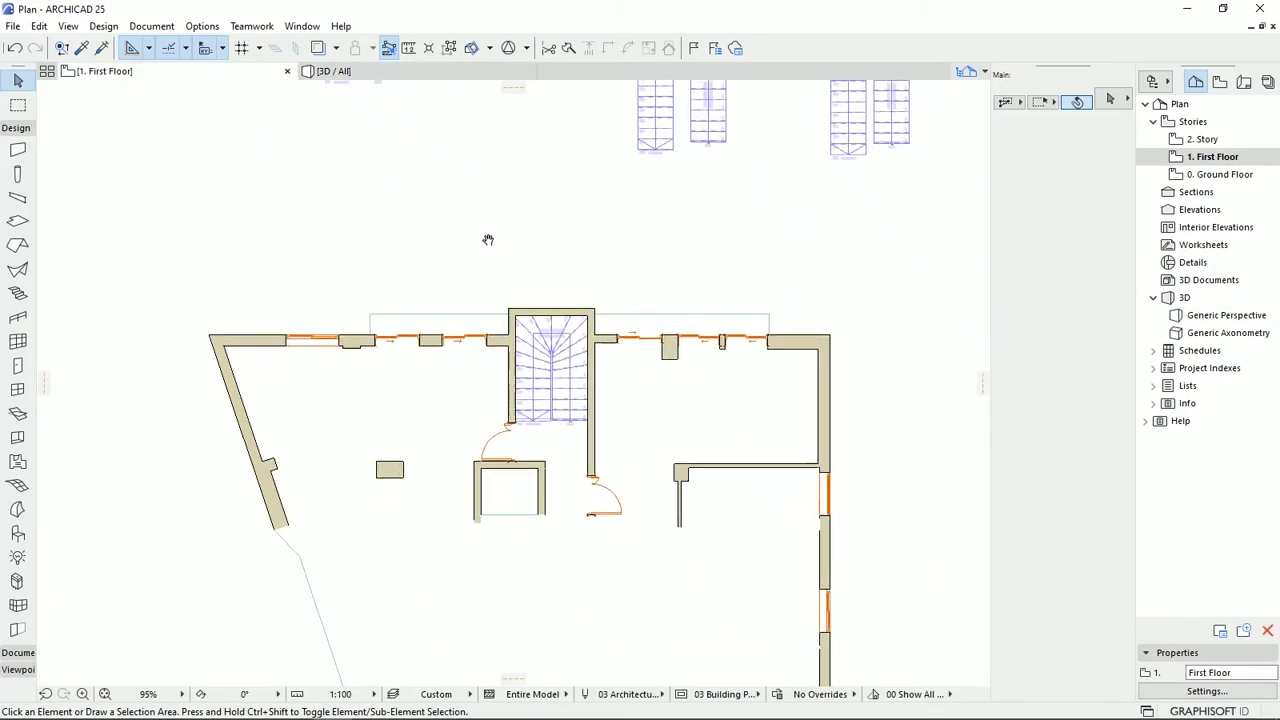
Search the library for 'elevator' and set Elevator 25 as the default object
scroll(506, 449, "up", 5)
middle_click_drag(543, 446, 614, 440)
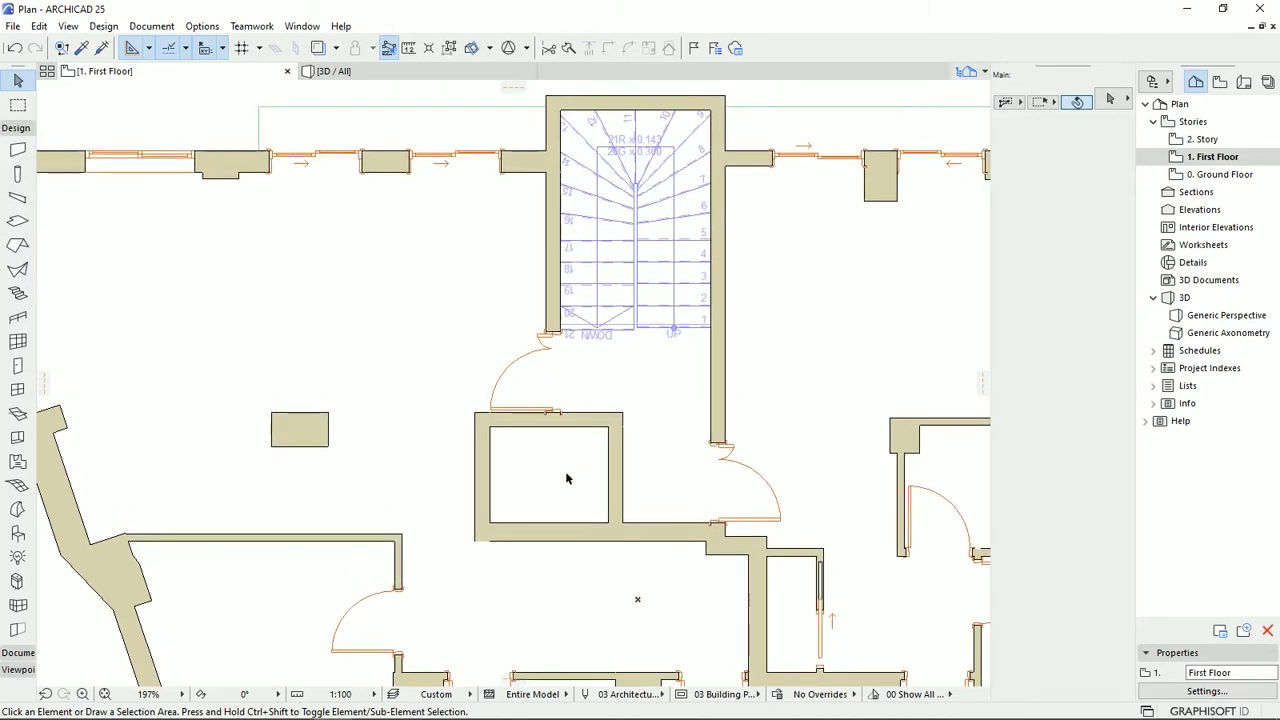
left_click(17, 533)
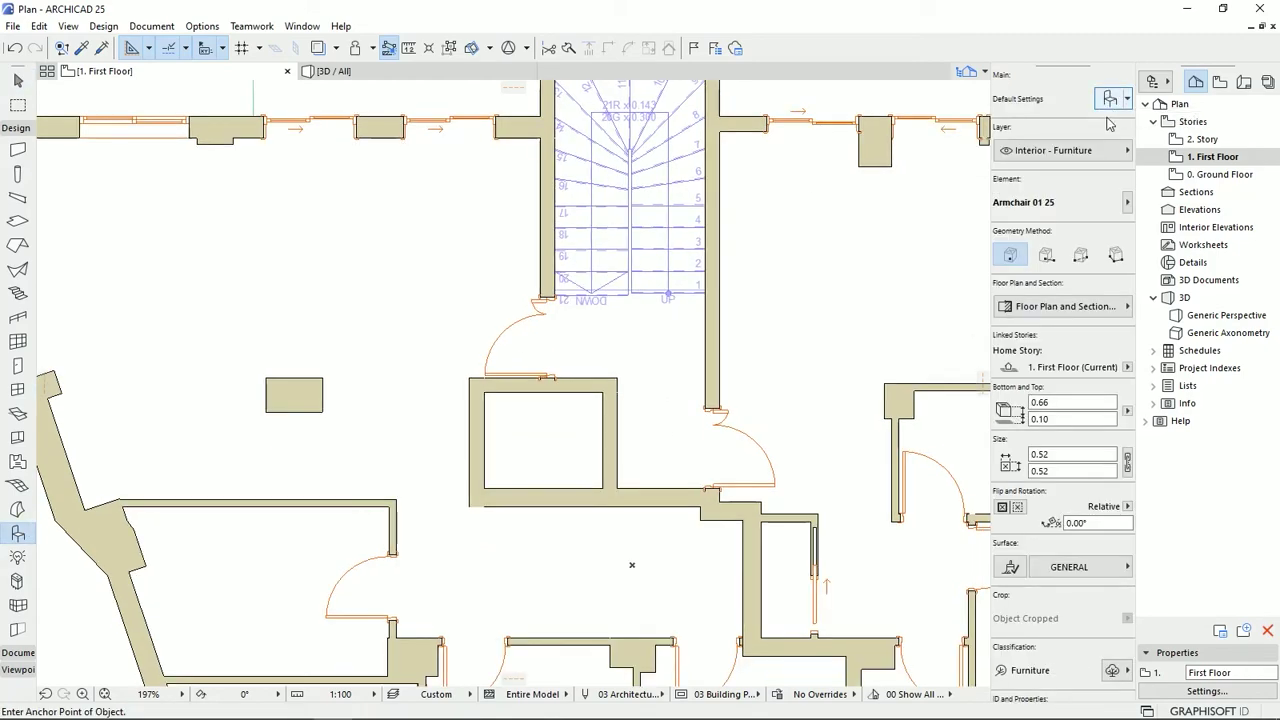
double_click(17, 533)
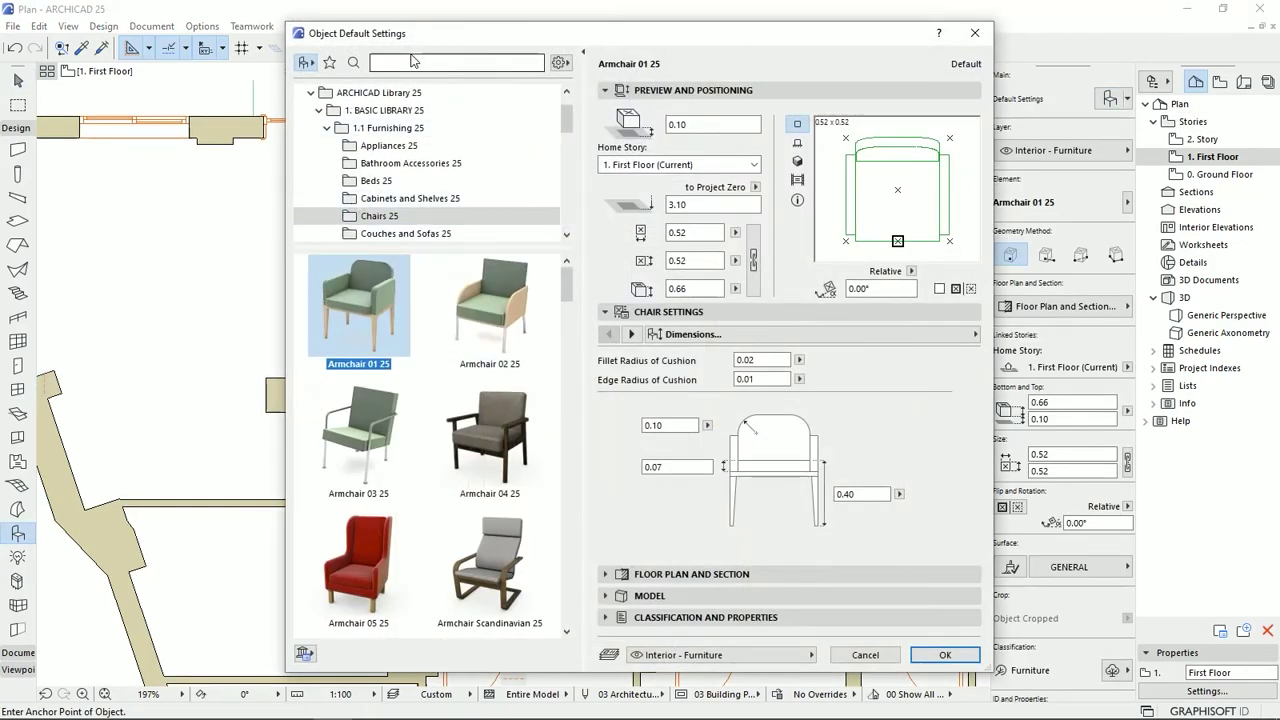
left_click(415, 62)
type("e")
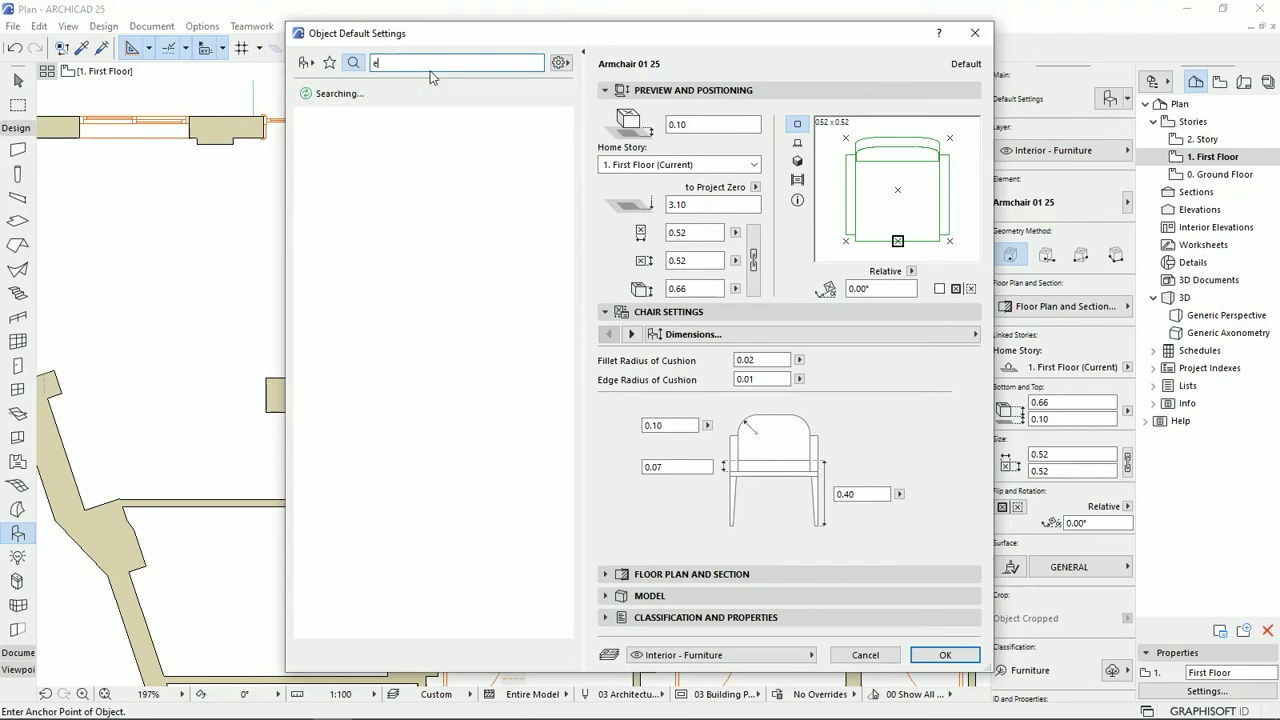
type("levator")
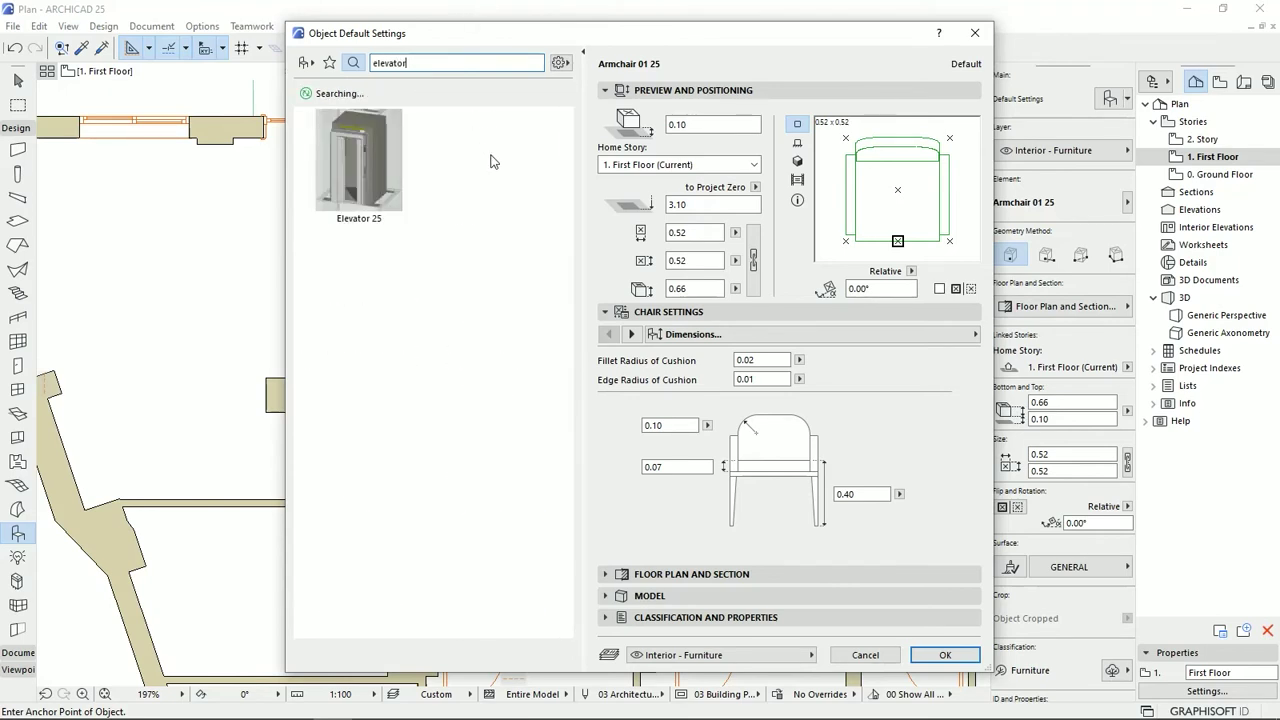
left_click(366, 180)
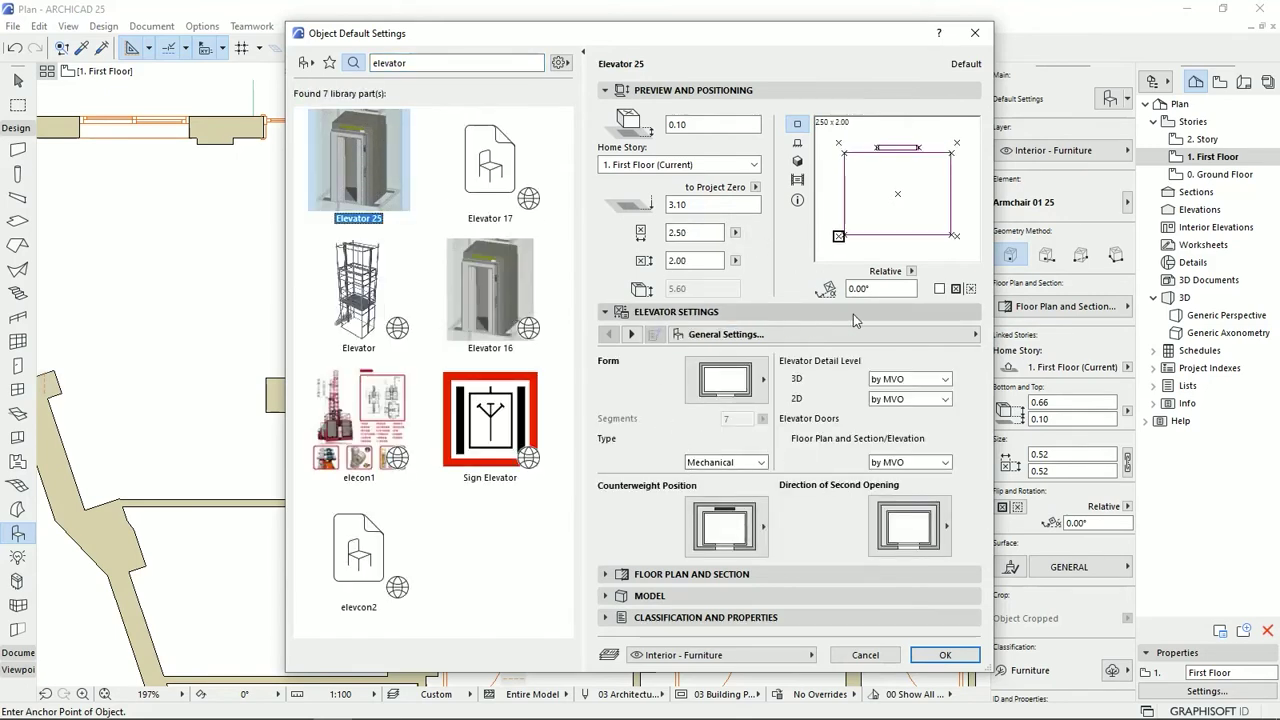
left_click(945, 655)
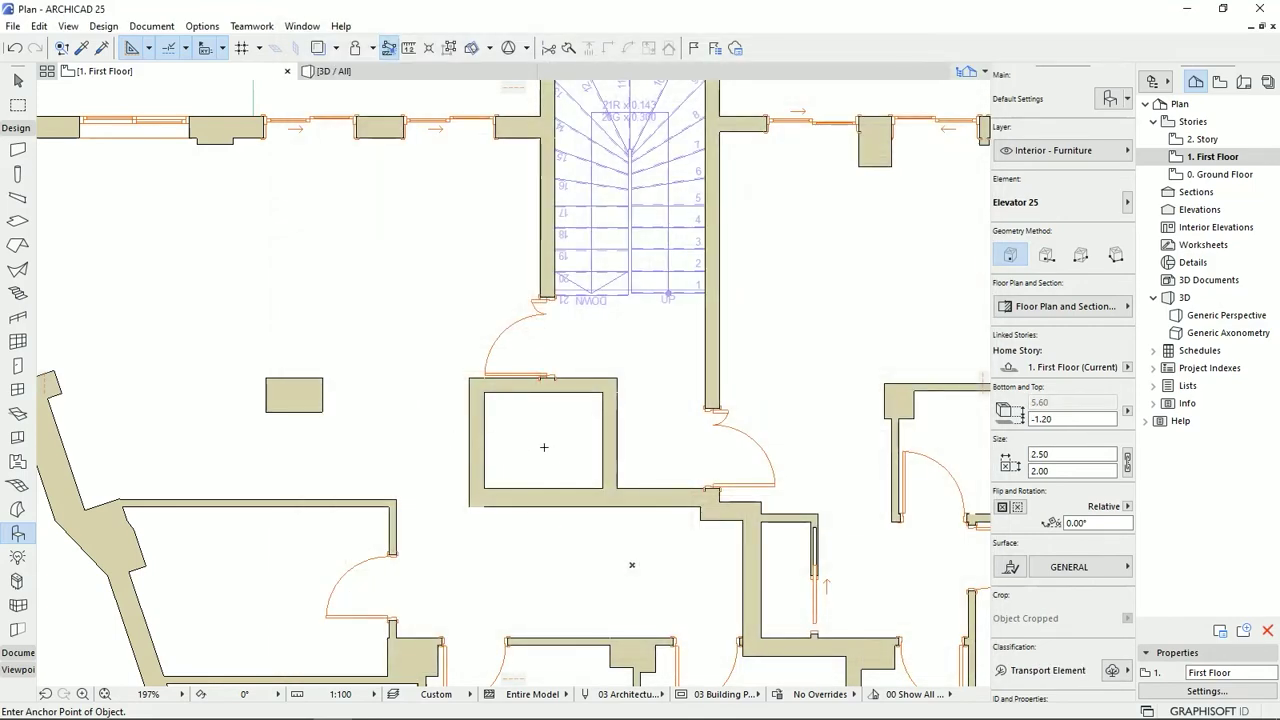
Place an Elevator 25 beside the stair, then drag it to the open area upper left
left_click(545, 437)
scroll(604, 413, "up", 3)
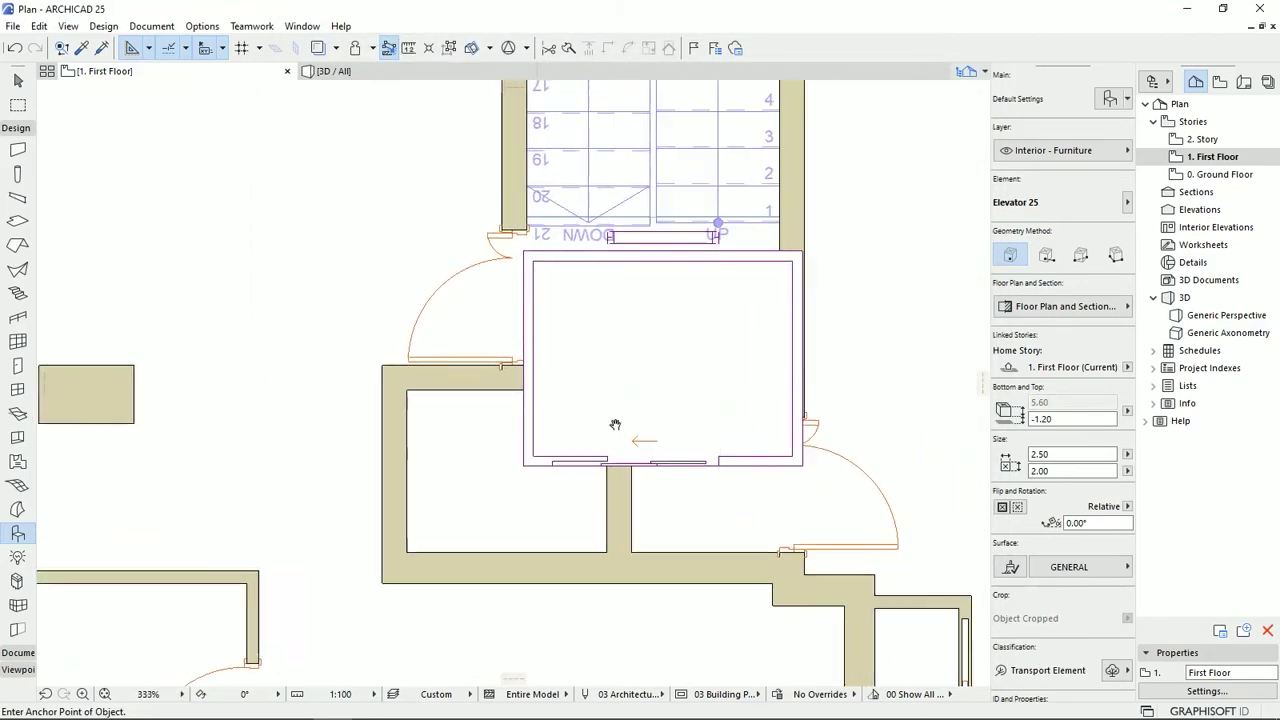
key("Escape")
left_click(662, 386)
middle_click_drag(597, 531, 616, 494)
scroll(557, 473, "up", 2)
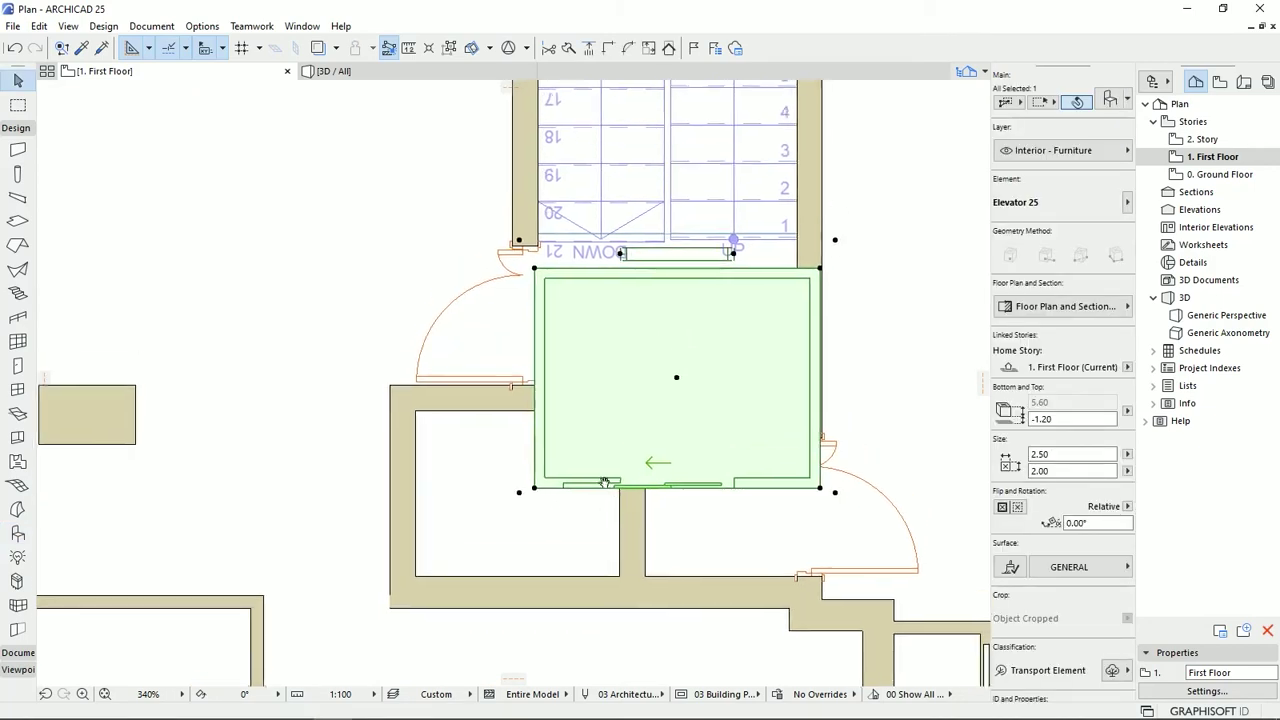
left_click_drag(678, 390, 262, 271)
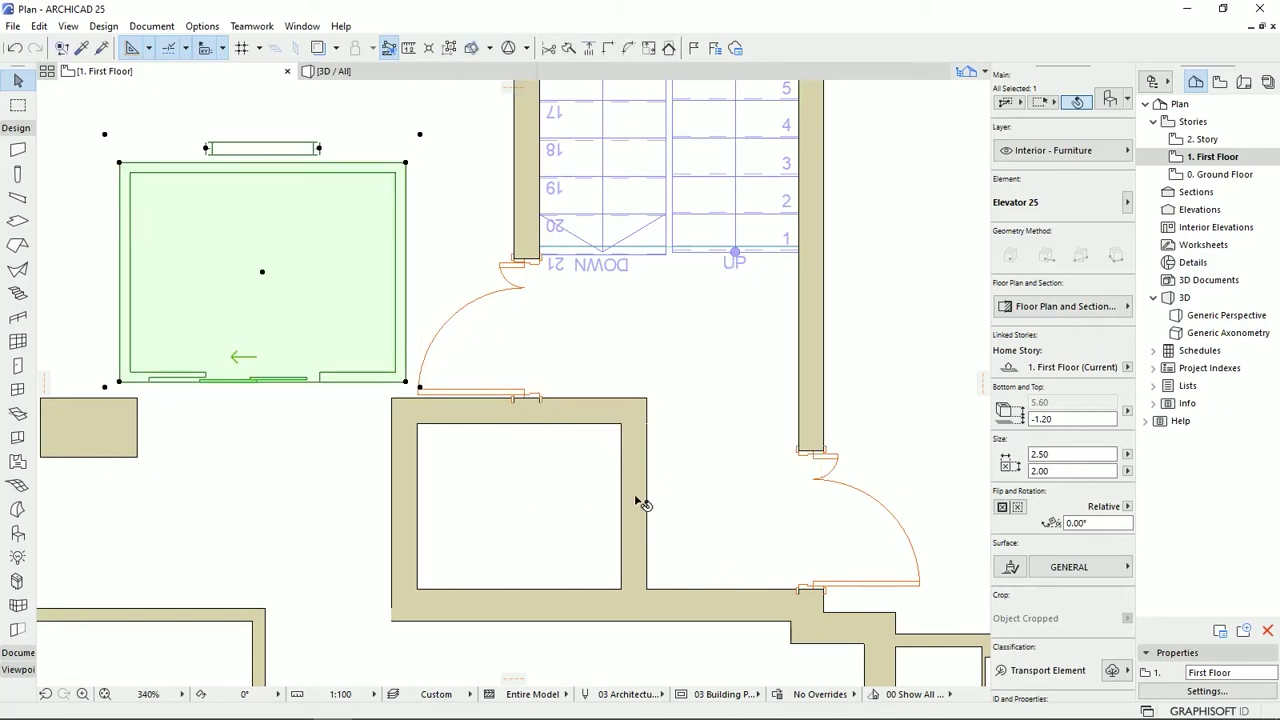
middle_click_drag(217, 443, 322, 486)
Start rotating the elevator about its centre with Ctrl+E
key("ctrl+e")
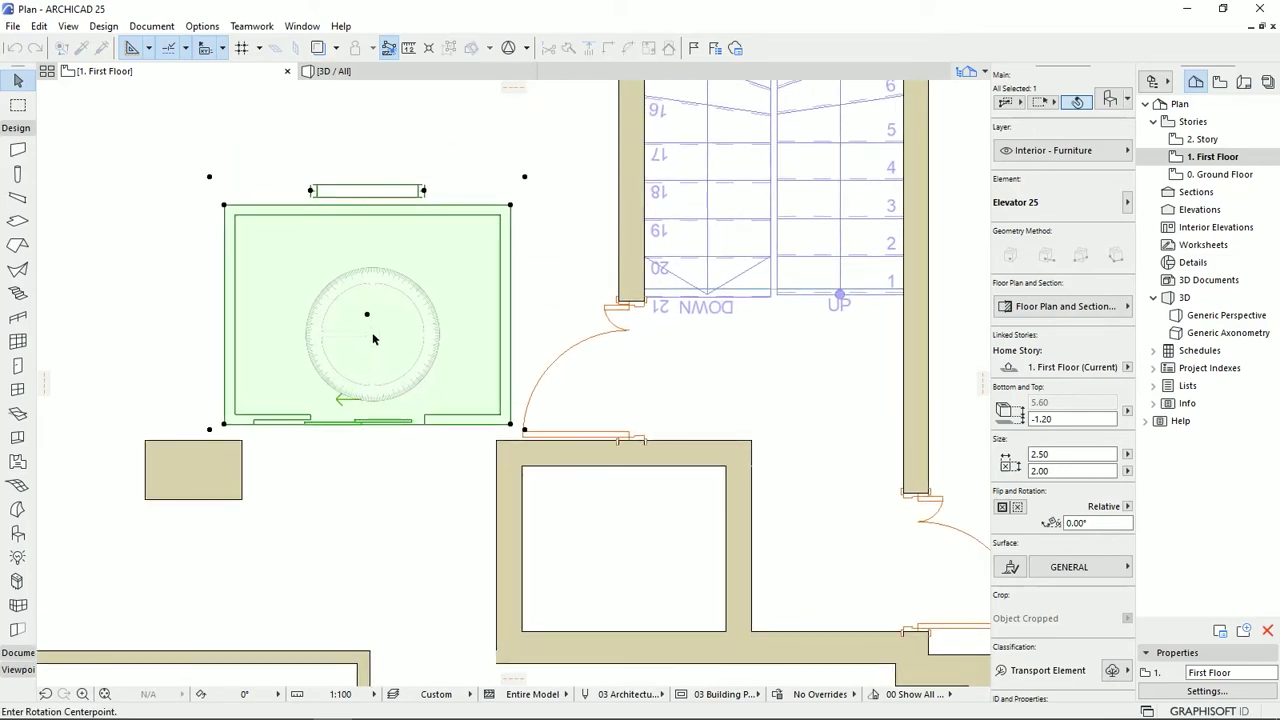
left_click(367, 314)
left_click(580, 314)
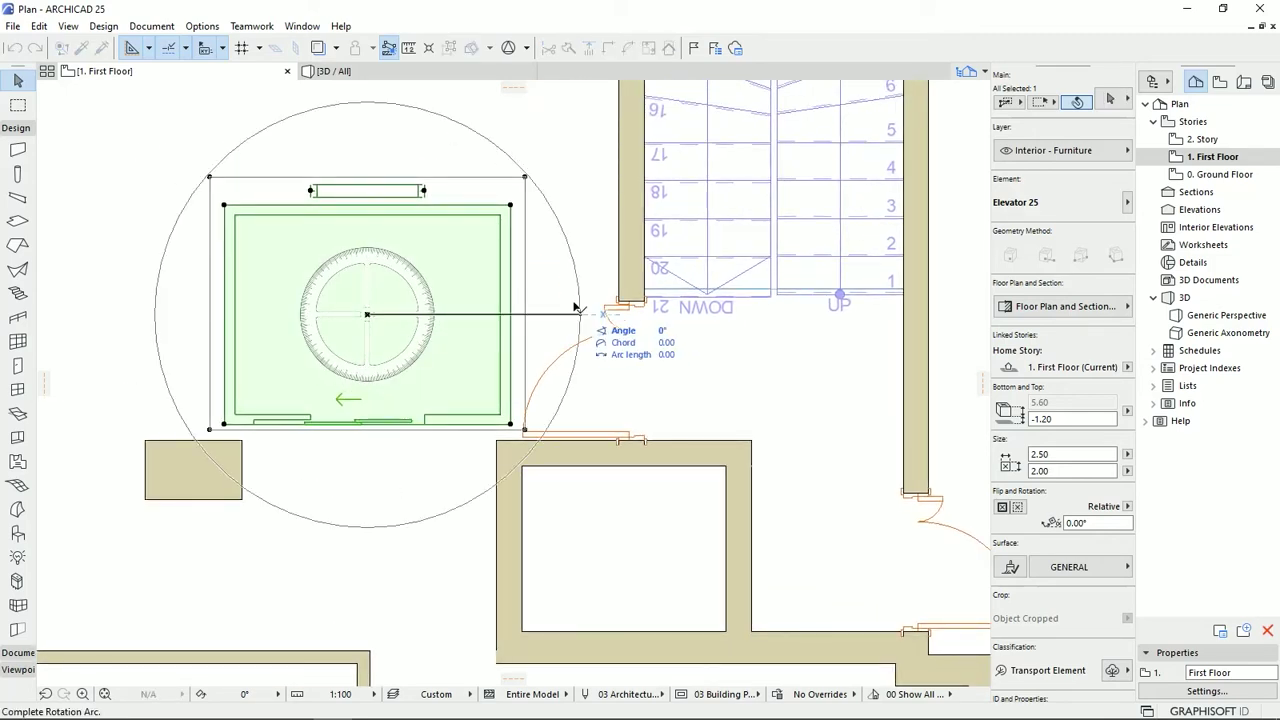
Finish the 90° rotation and move the elevator into the shaft opening
left_click(374, 122)
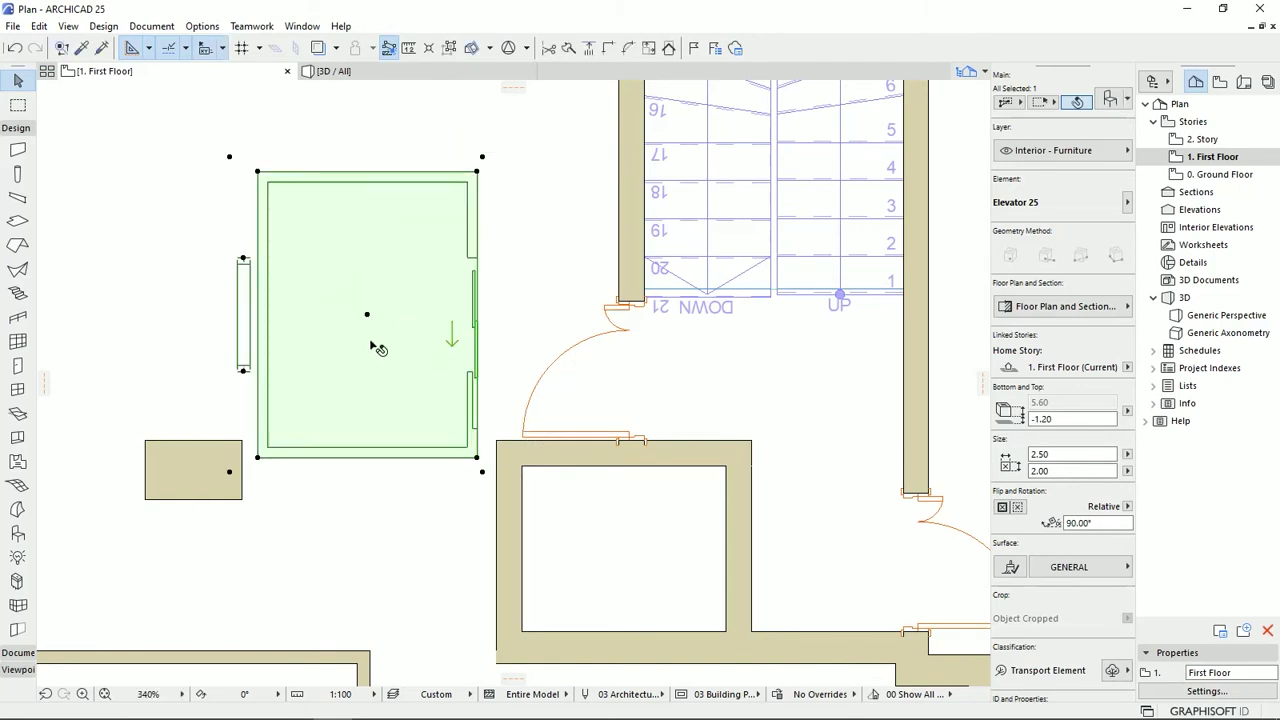
middle_click_drag(374, 352, 370, 318)
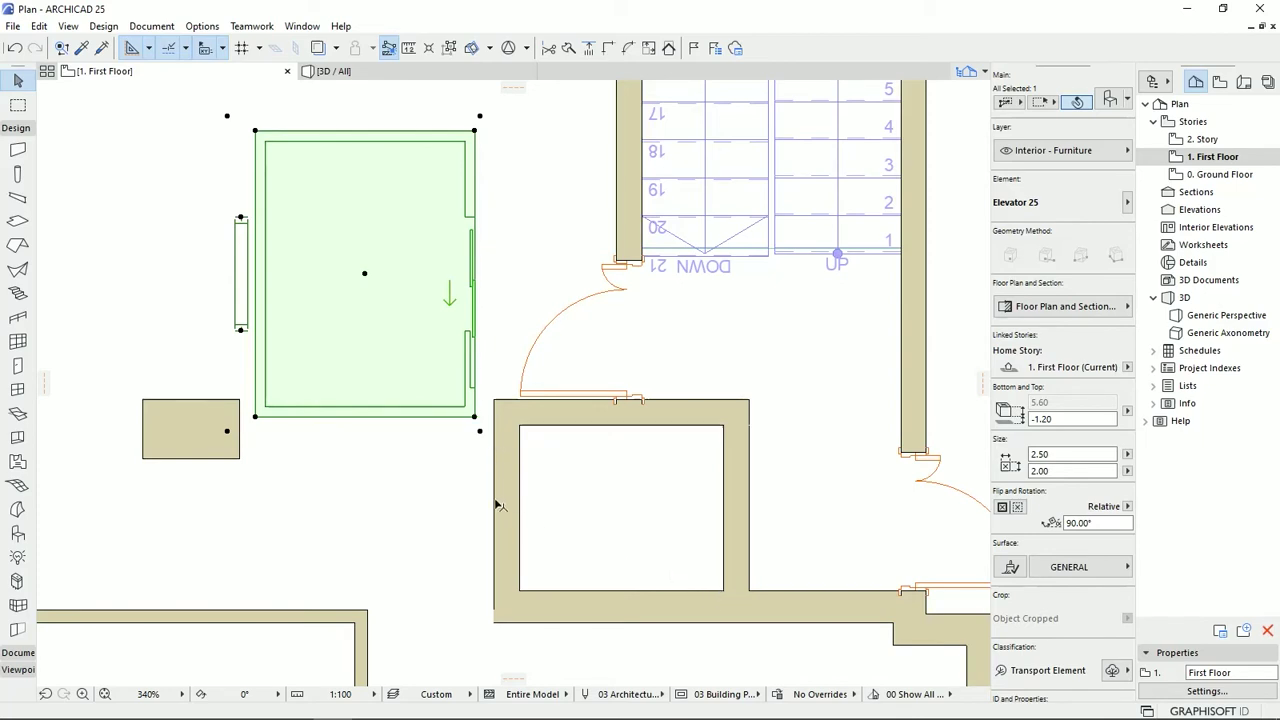
key("ctrl+d")
left_click(480, 433)
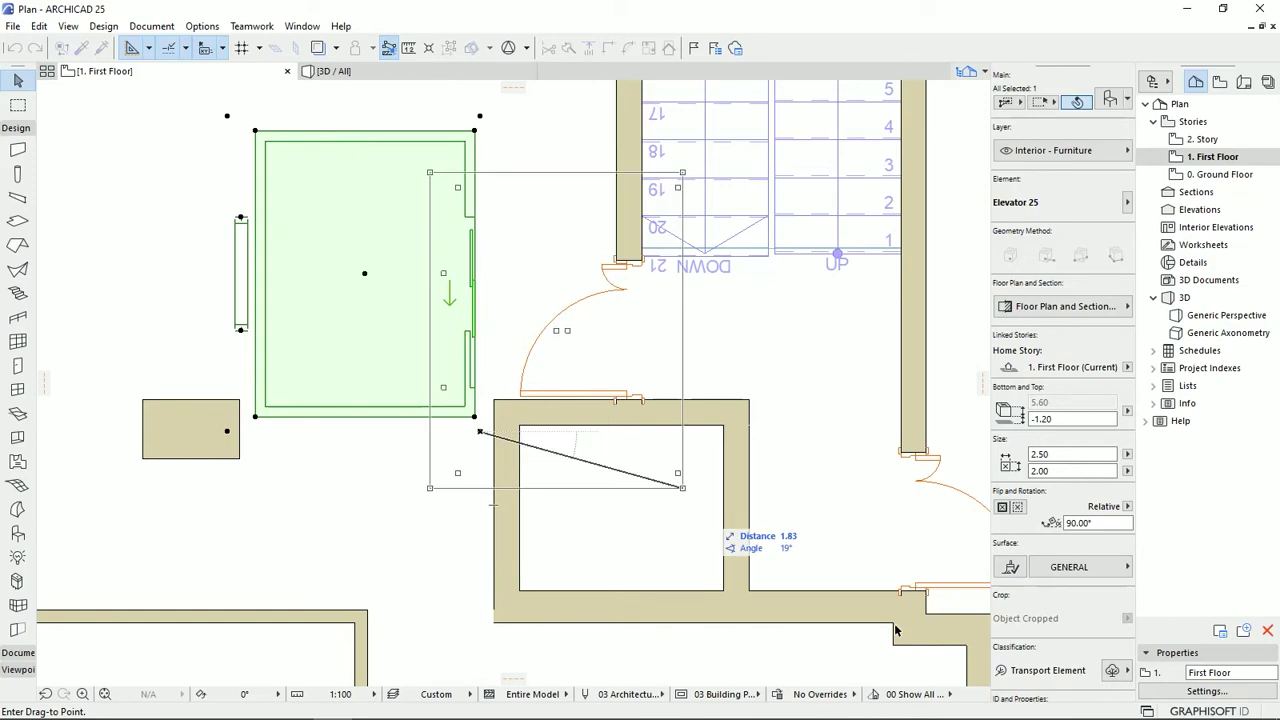
left_click(726, 592)
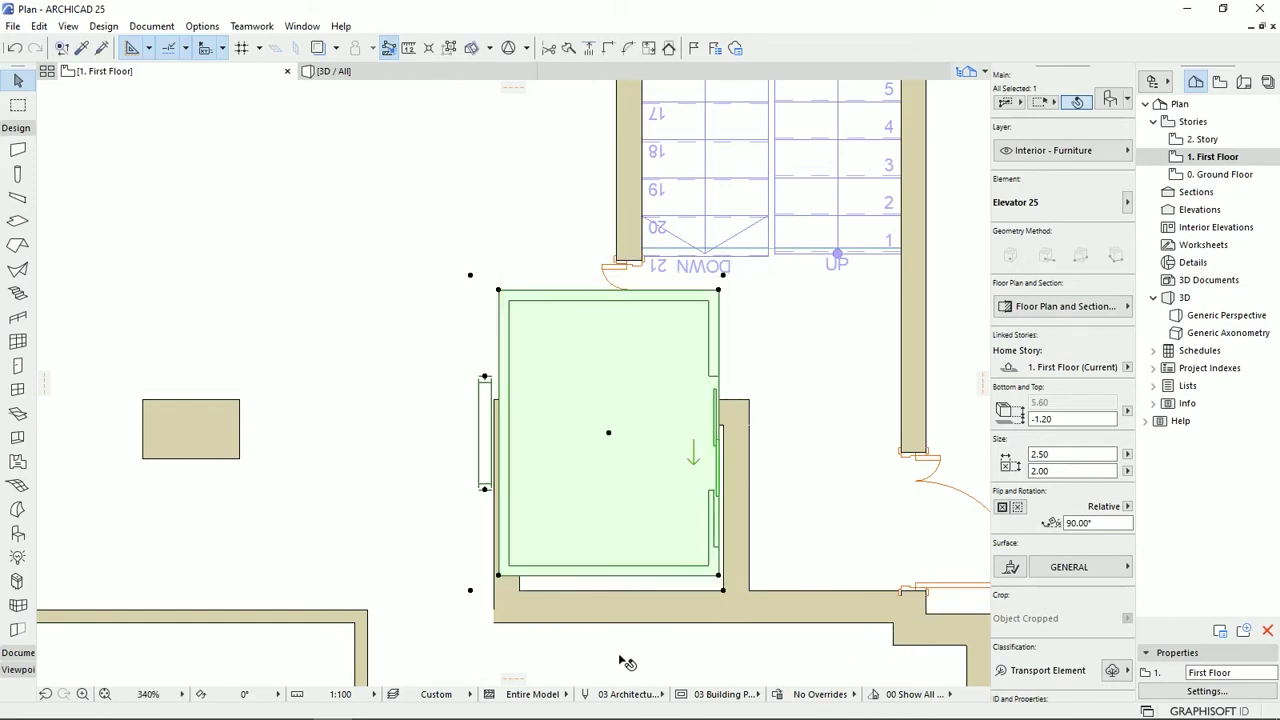
Stretch the elevator's corners to resize it to 1.32 × 1.62 within the shaft
middle_click_drag(531, 606, 451, 563)
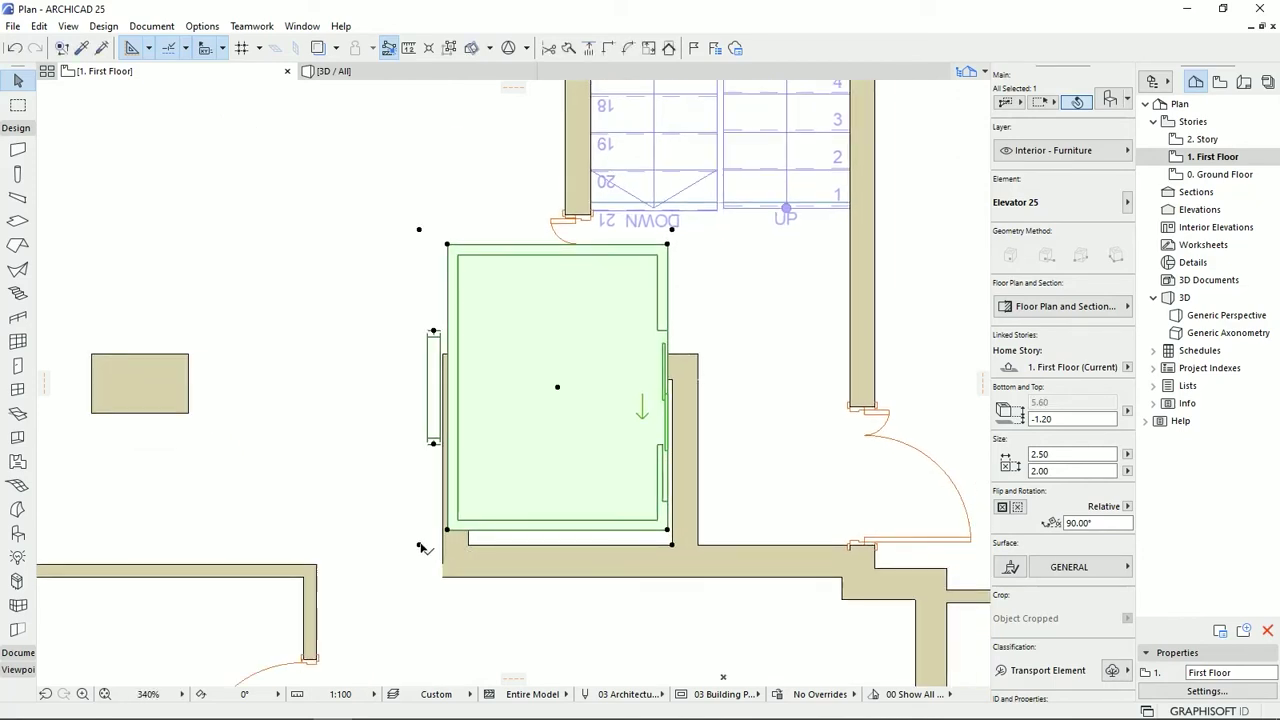
left_click(419, 545)
left_click(468, 545)
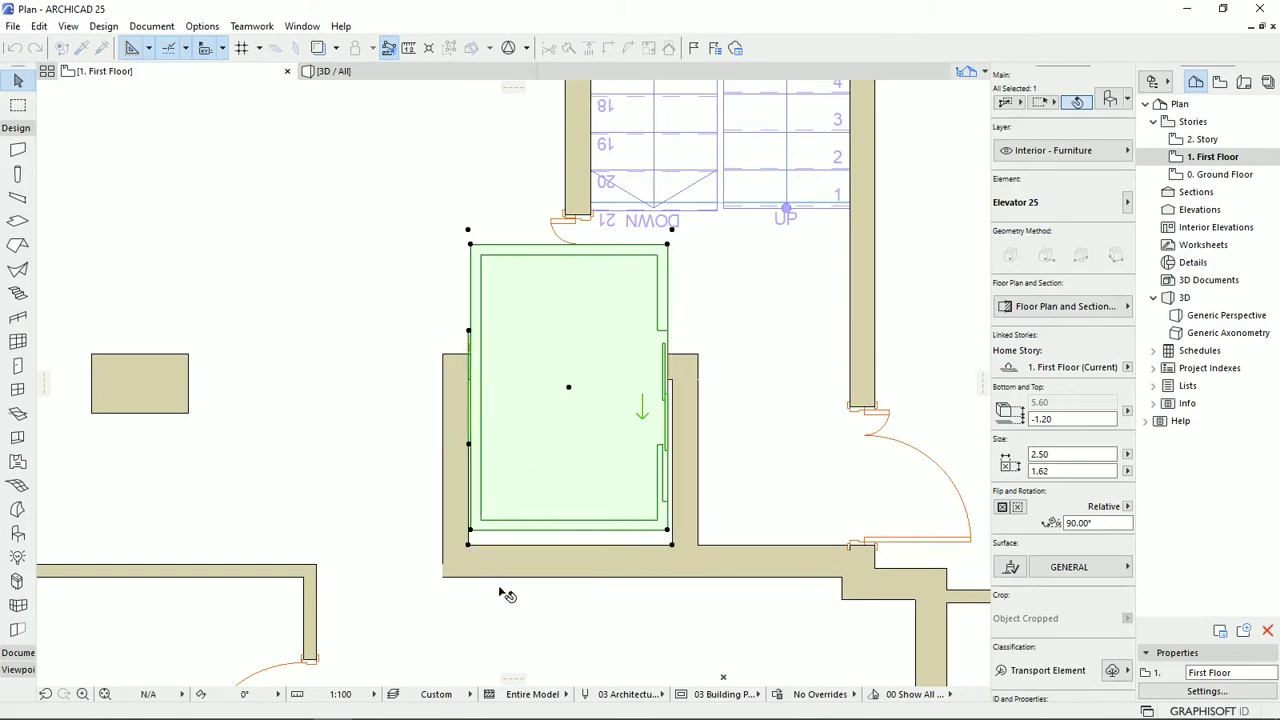
left_click(672, 230)
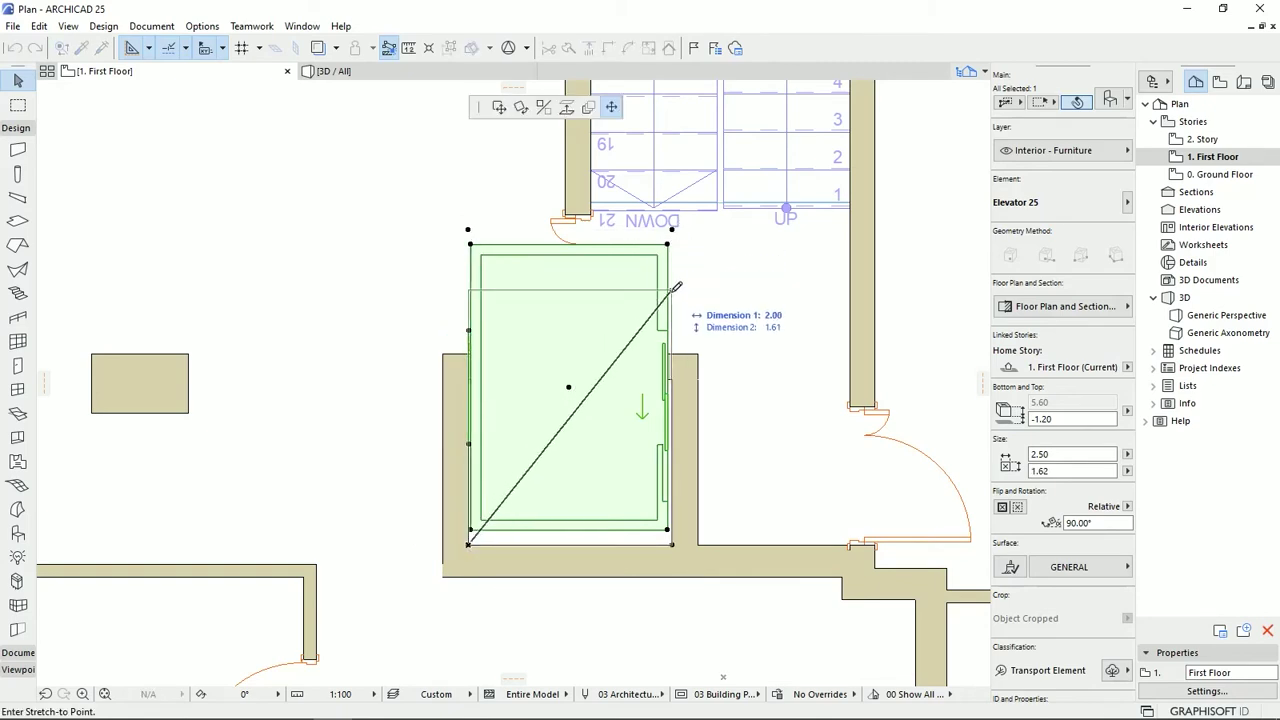
left_click(671, 380)
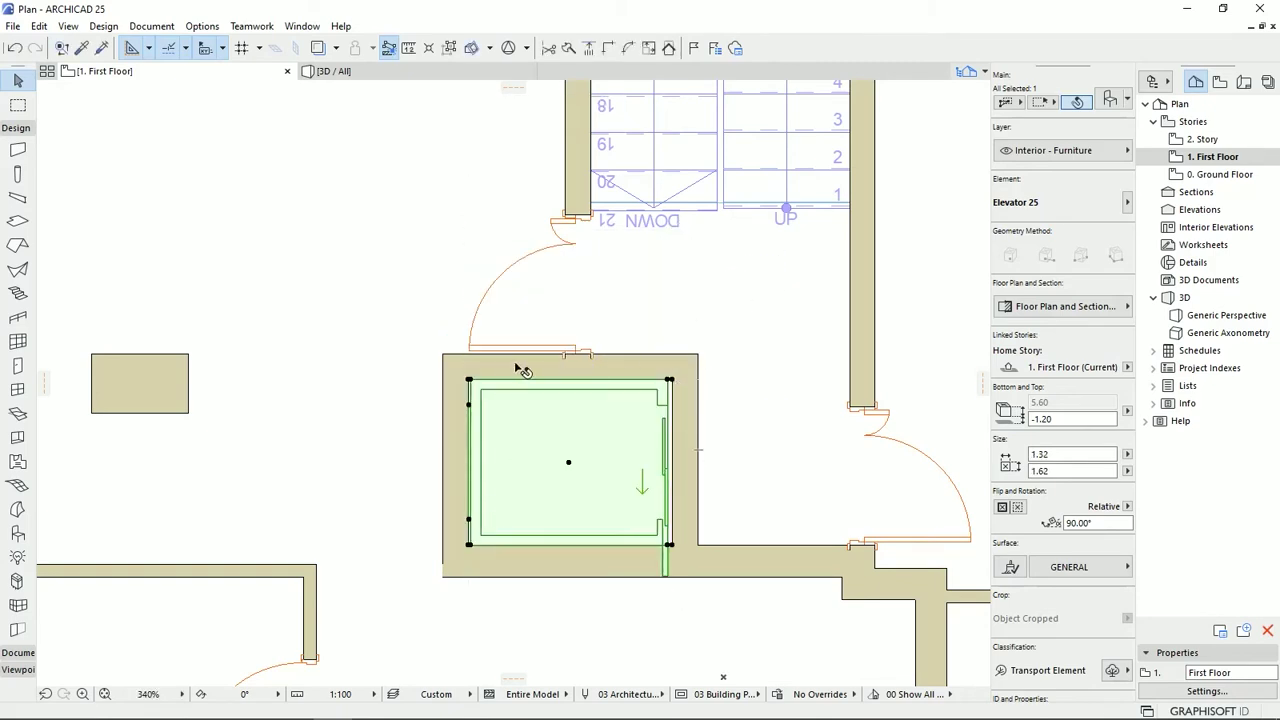
scroll(609, 467, "up", 2)
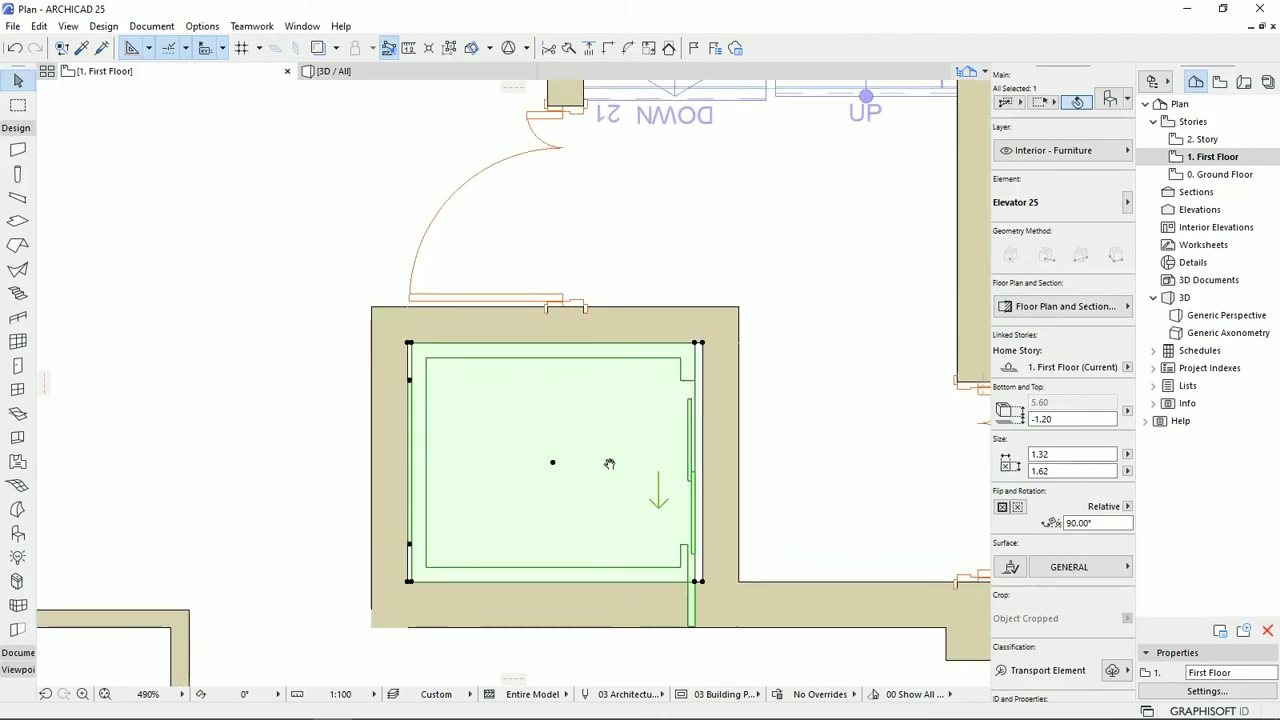
middle_click_drag(610, 467, 573, 399)
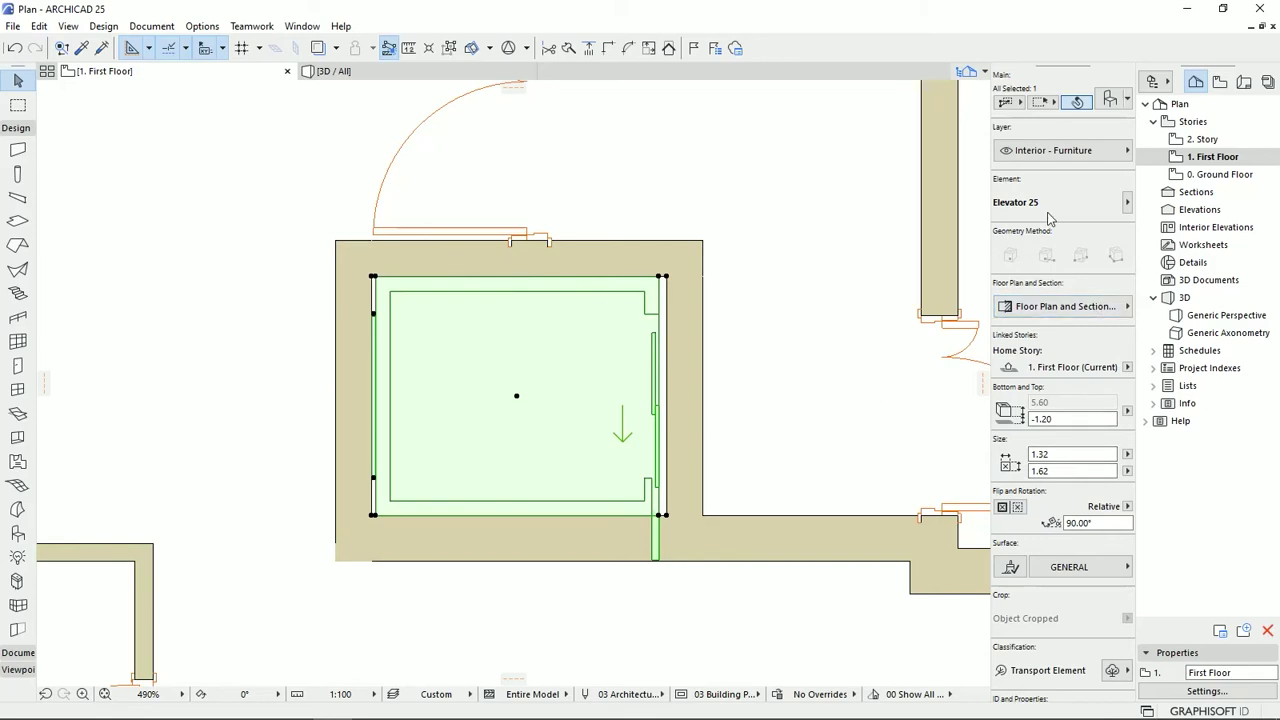
left_click(1109, 100)
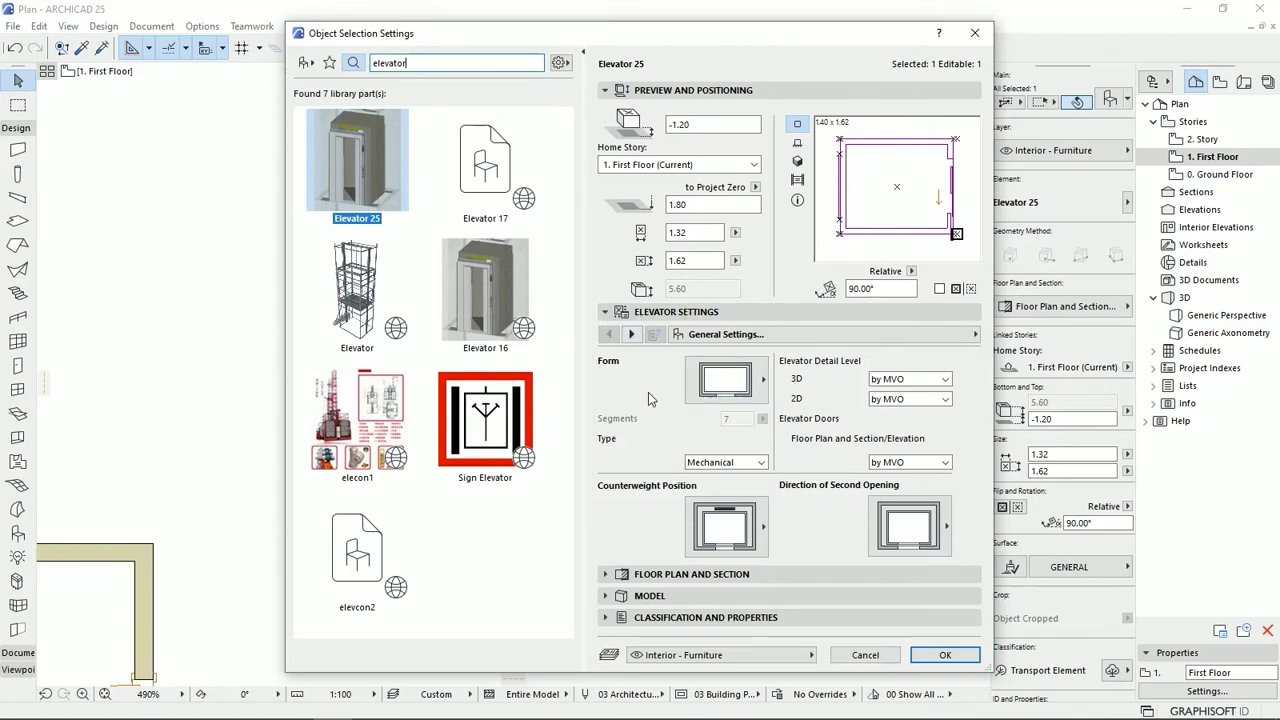
Keep the elevator's Rectangular form, Mechanical type and Normal counterweight position
left_click(730, 382)
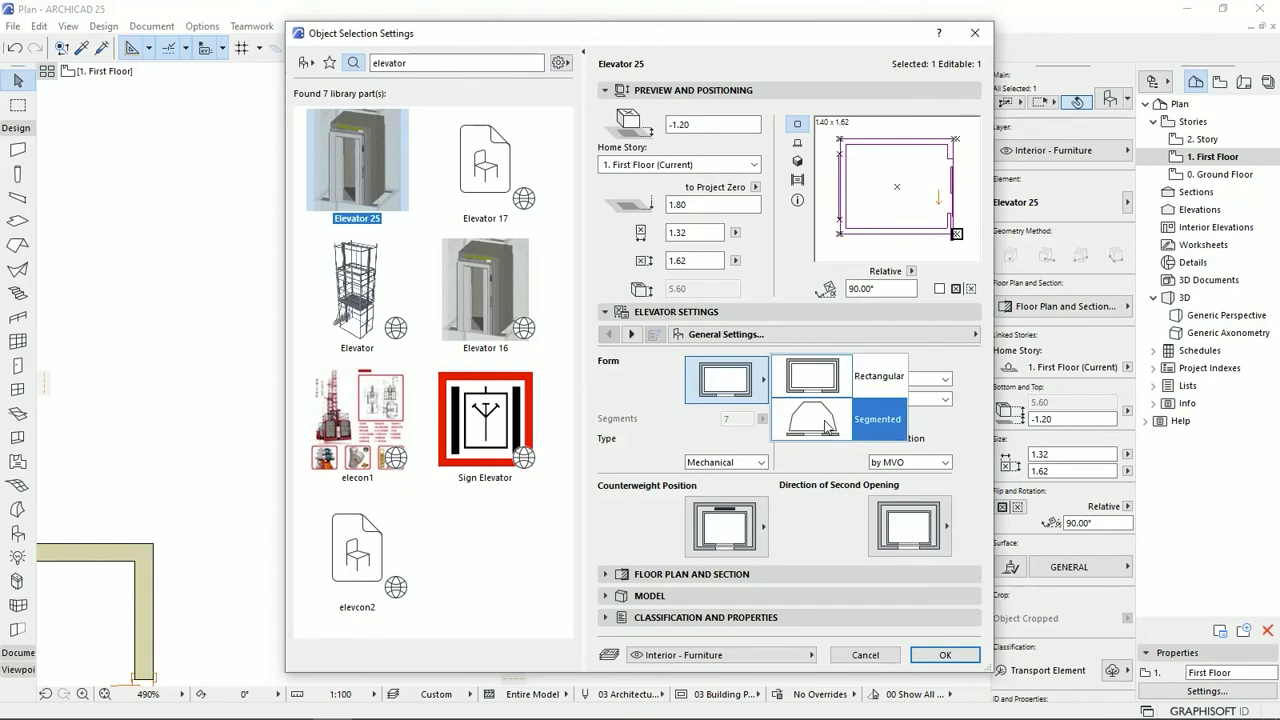
left_click(637, 388)
left_click(735, 463)
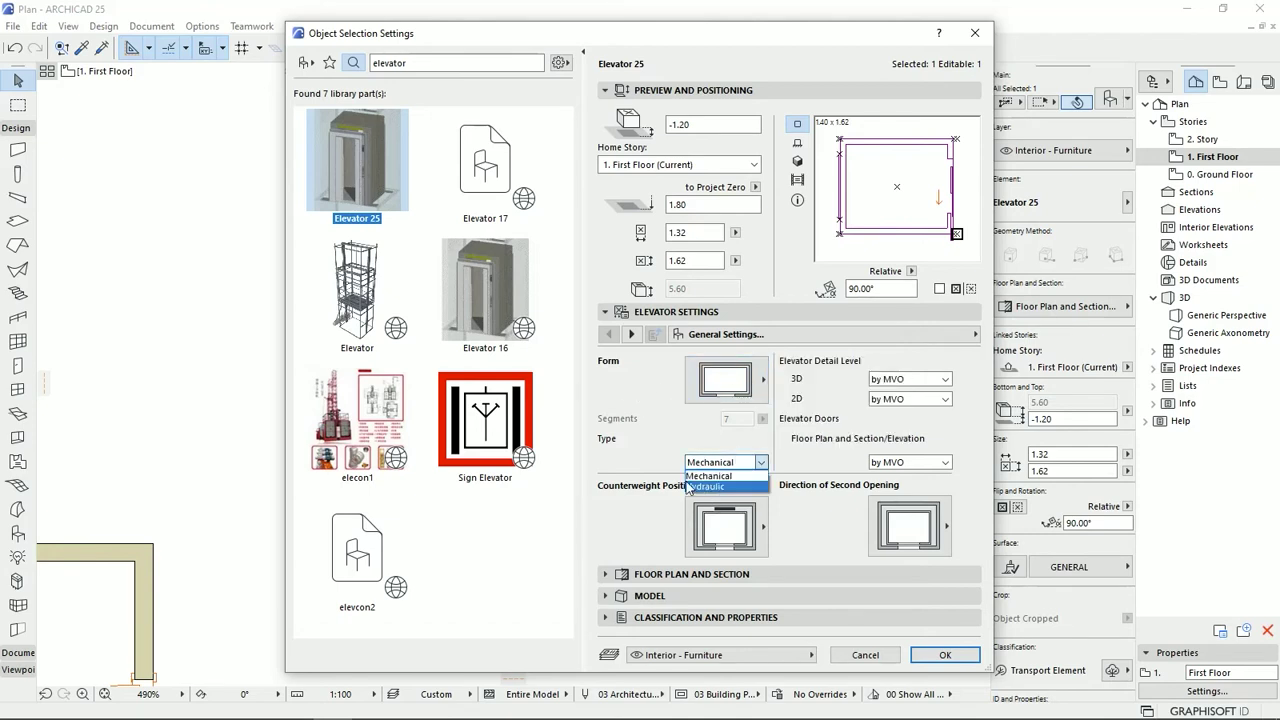
left_click(648, 464)
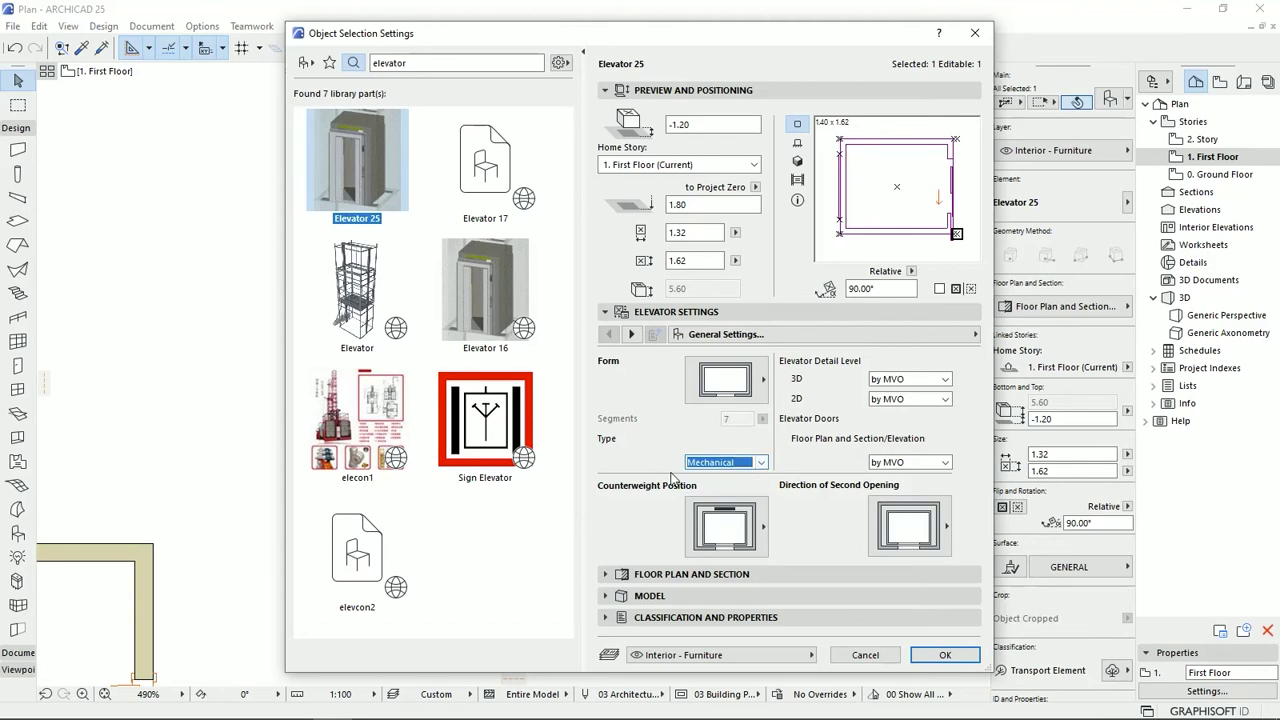
left_click(714, 512)
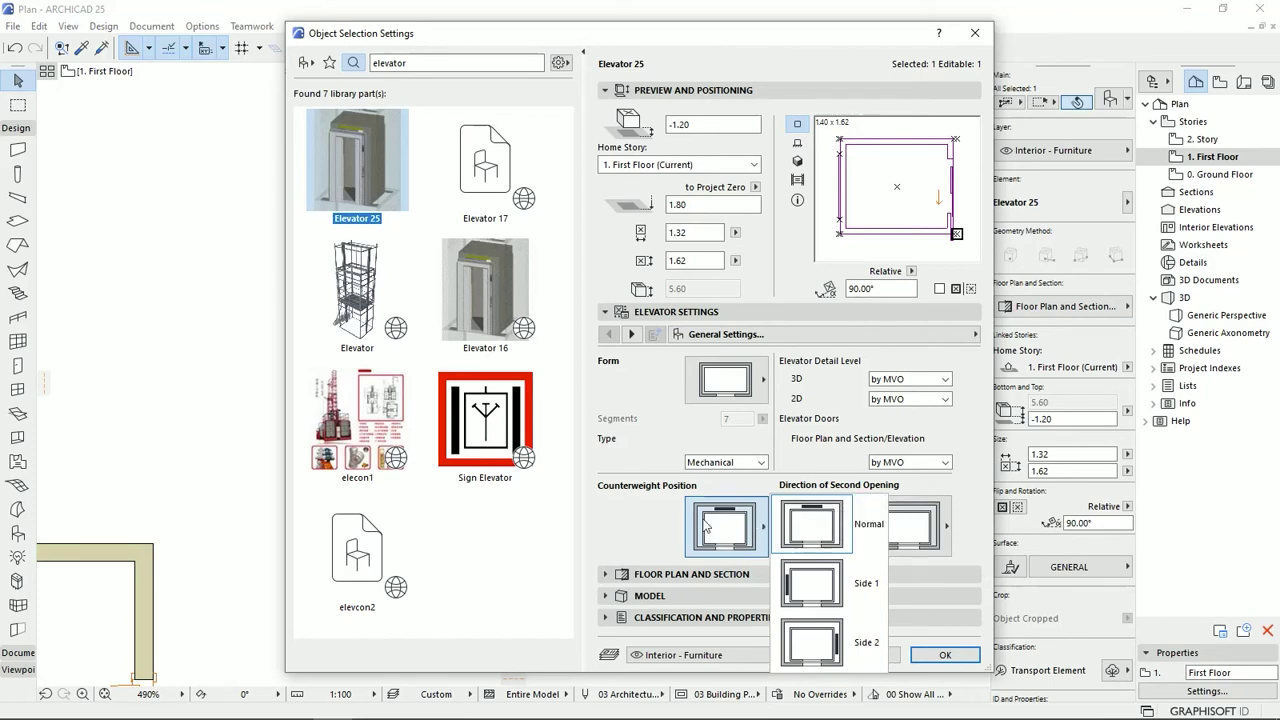
left_click(642, 551)
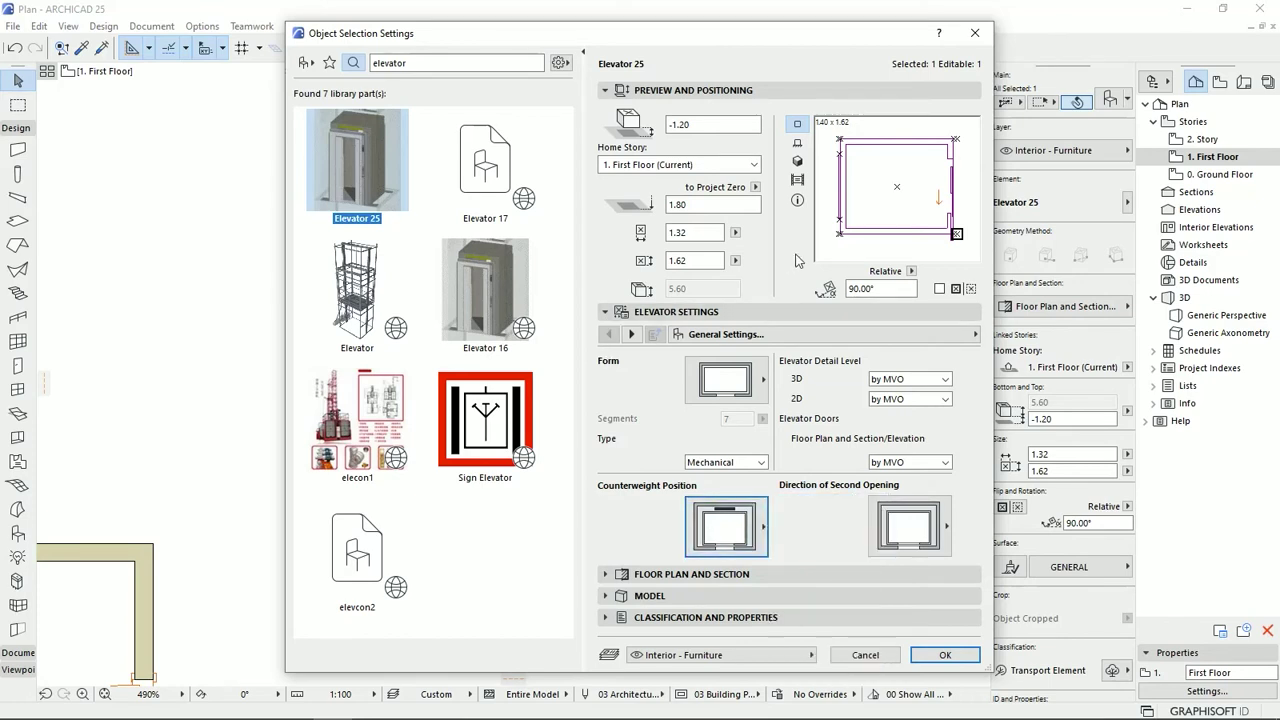
Set 3D and 2D detail to Full, show the entire door on plan, and choose no second opening
left_click(945, 379)
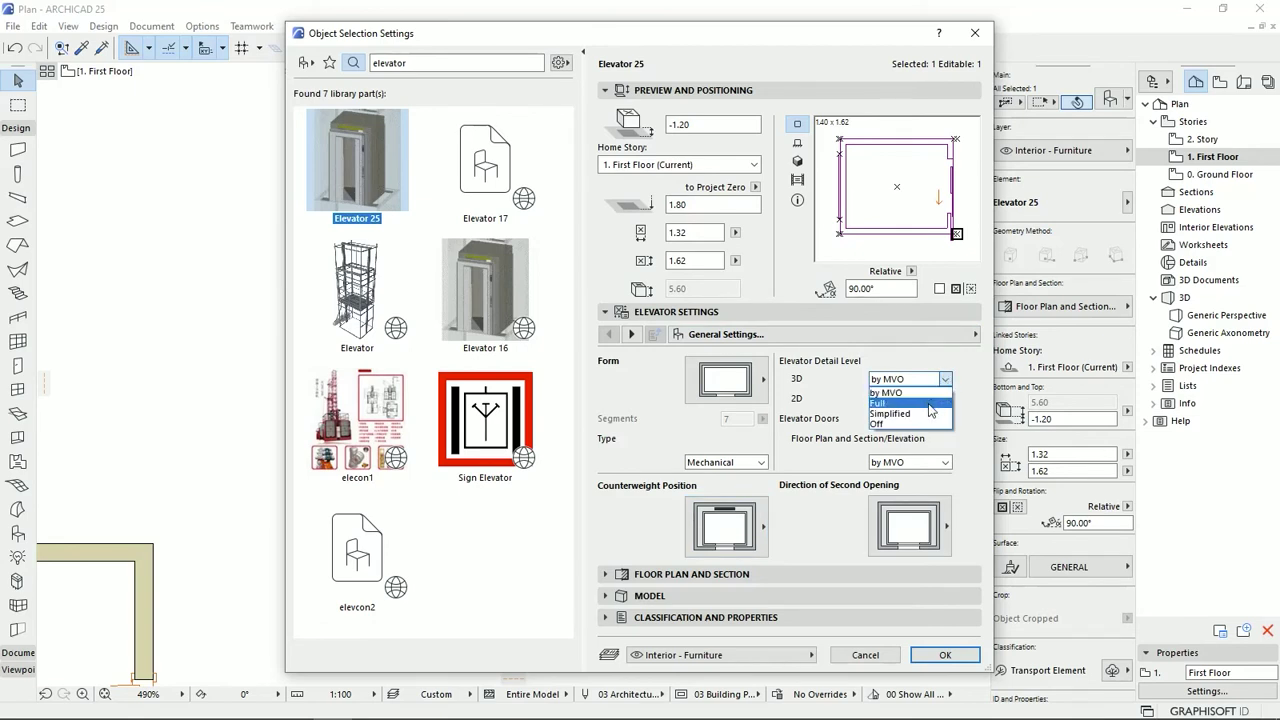
left_click(928, 404)
left_click(945, 399)
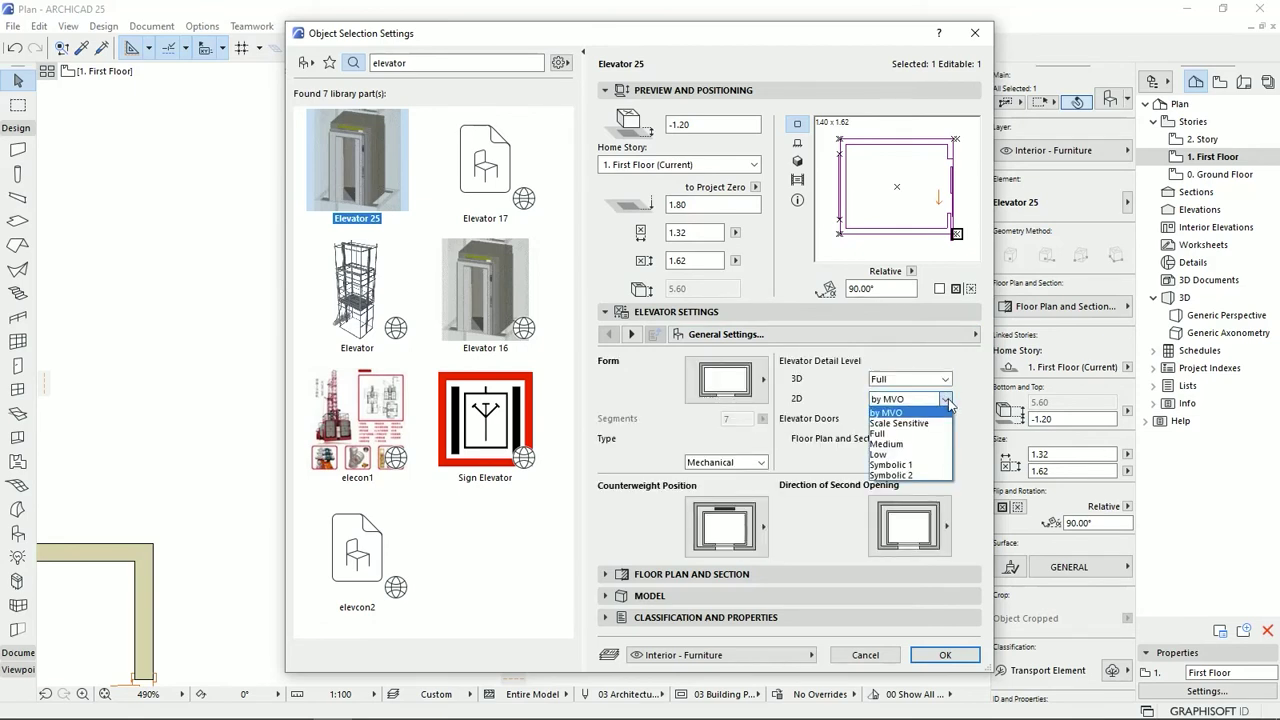
left_click(895, 433)
left_click(945, 462)
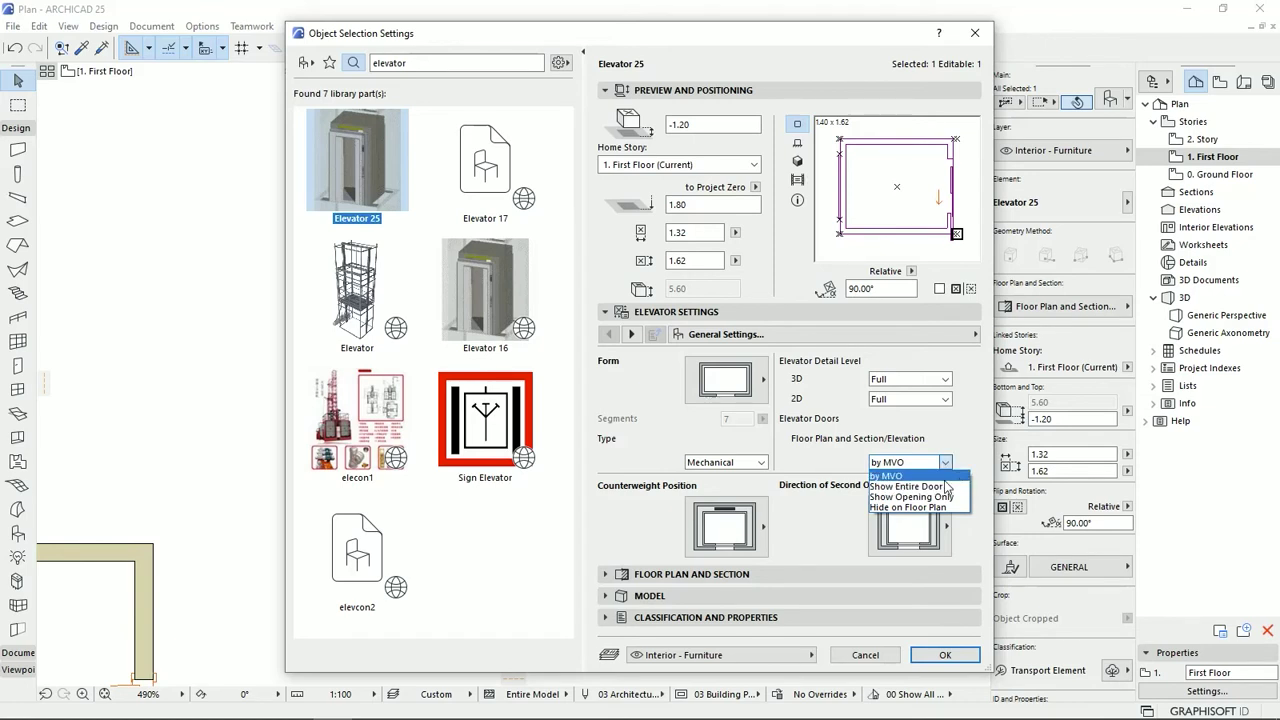
left_click(938, 487)
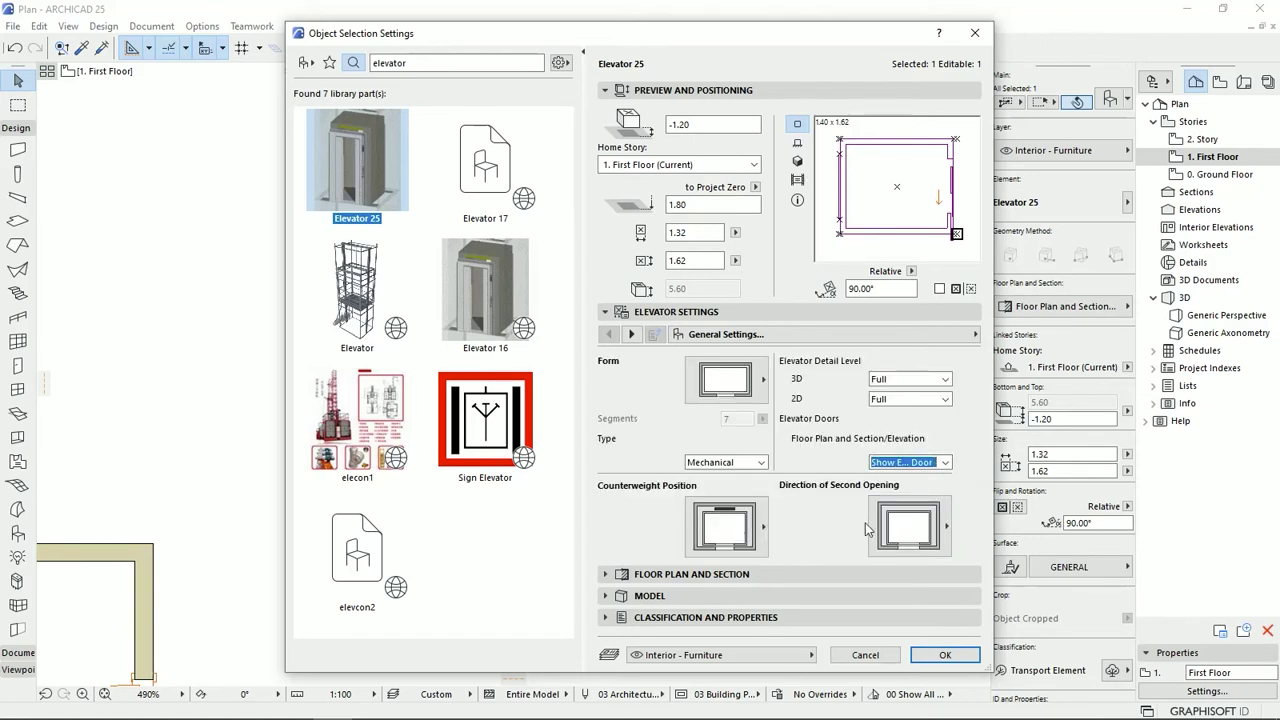
left_click(930, 532)
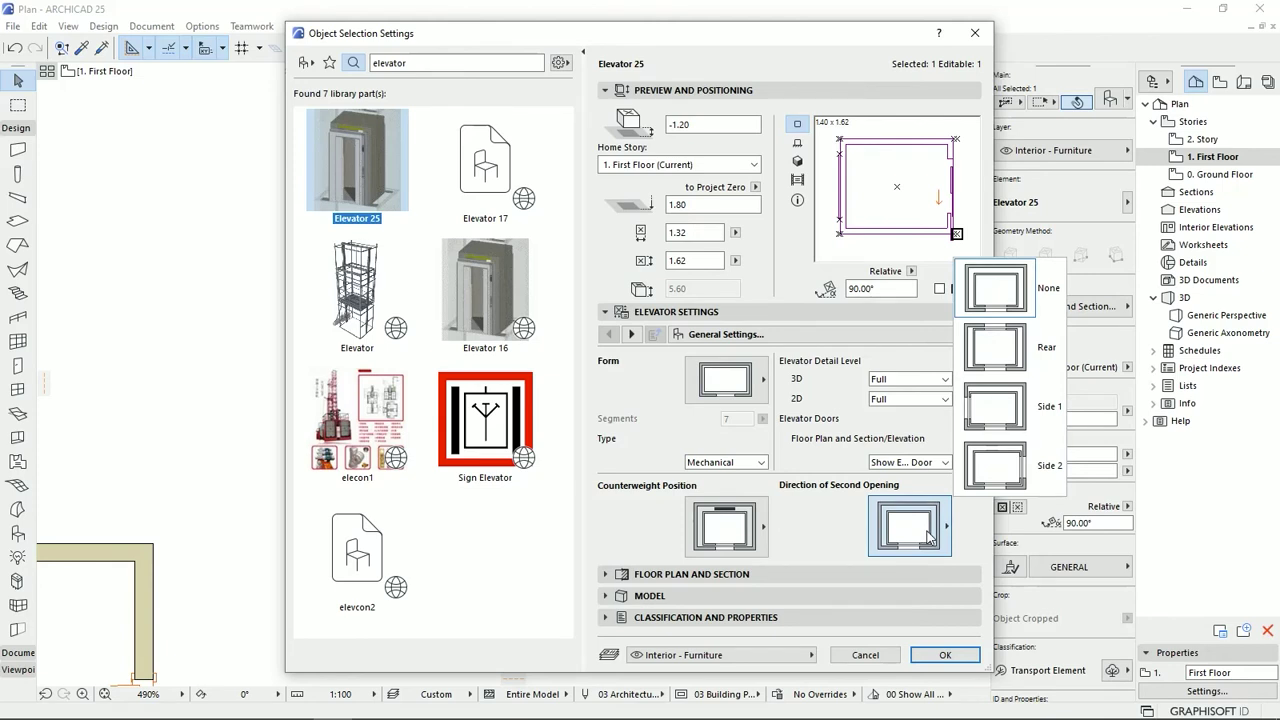
left_click(1029, 297)
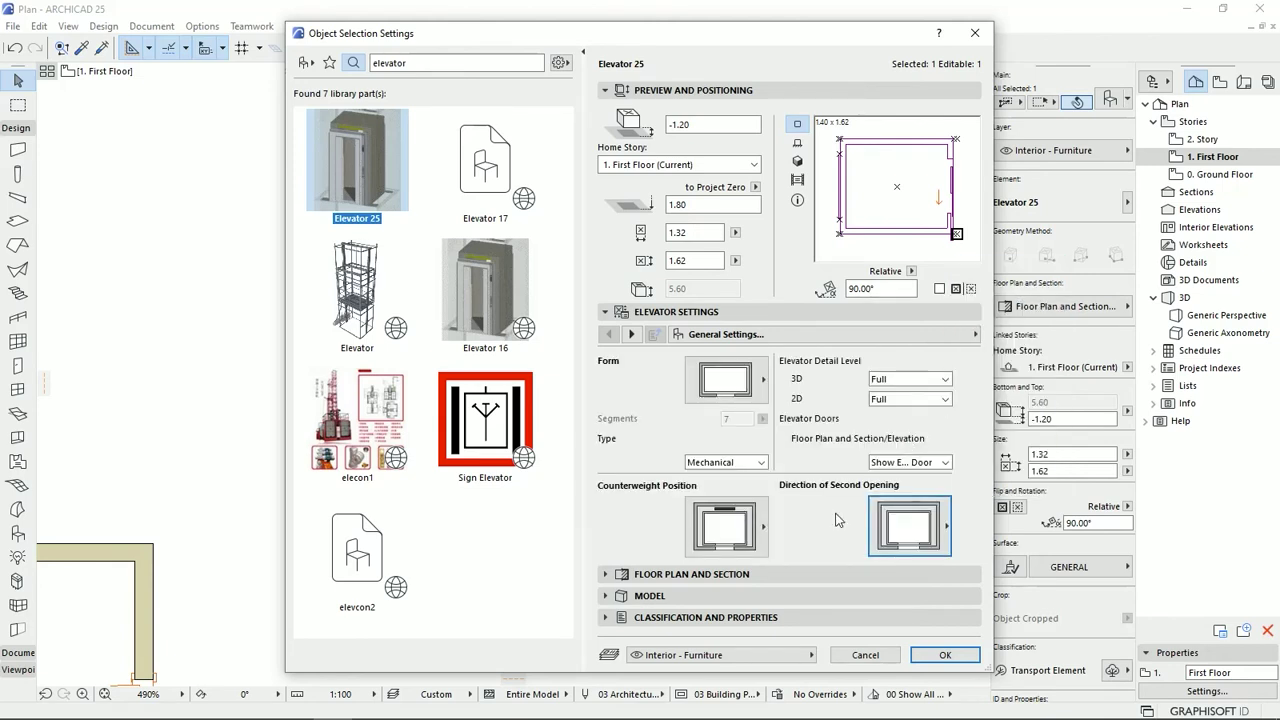
left_click(631, 334)
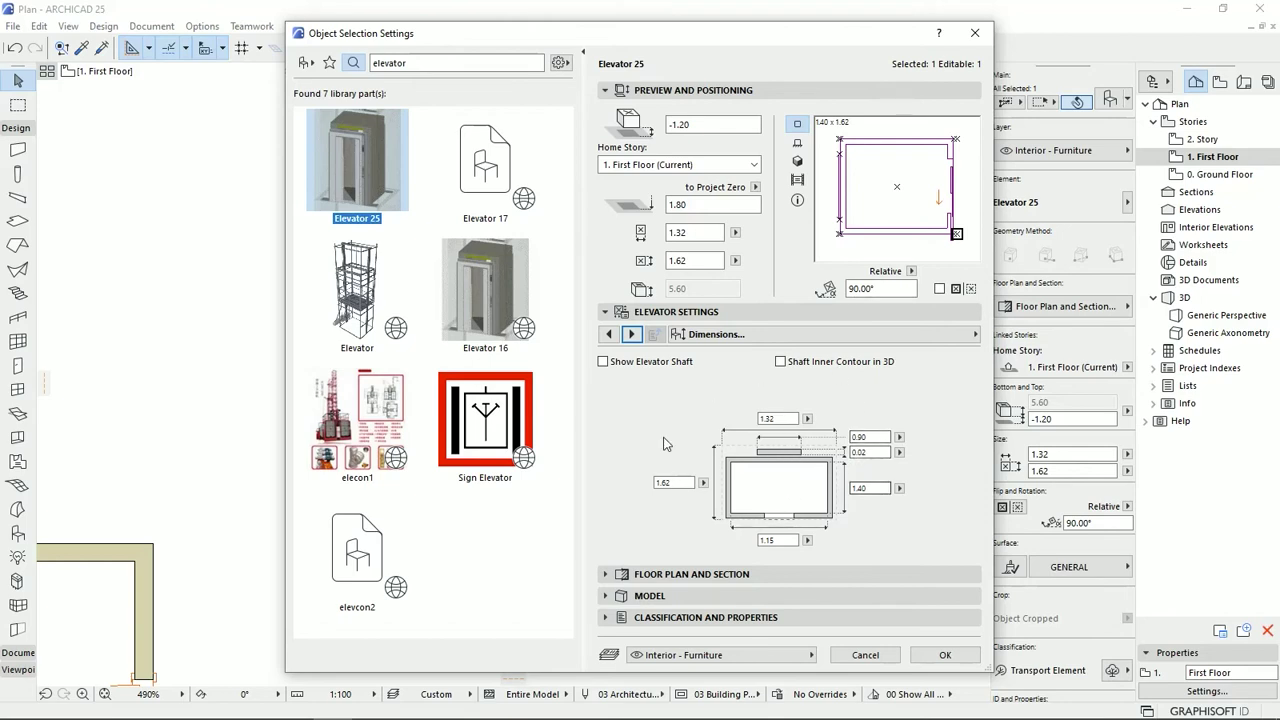
Keep the shaft hidden and set the elevator dimensions to 1.30, counterweight depth 0.12, car inner width 1.00
left_click(603, 362)
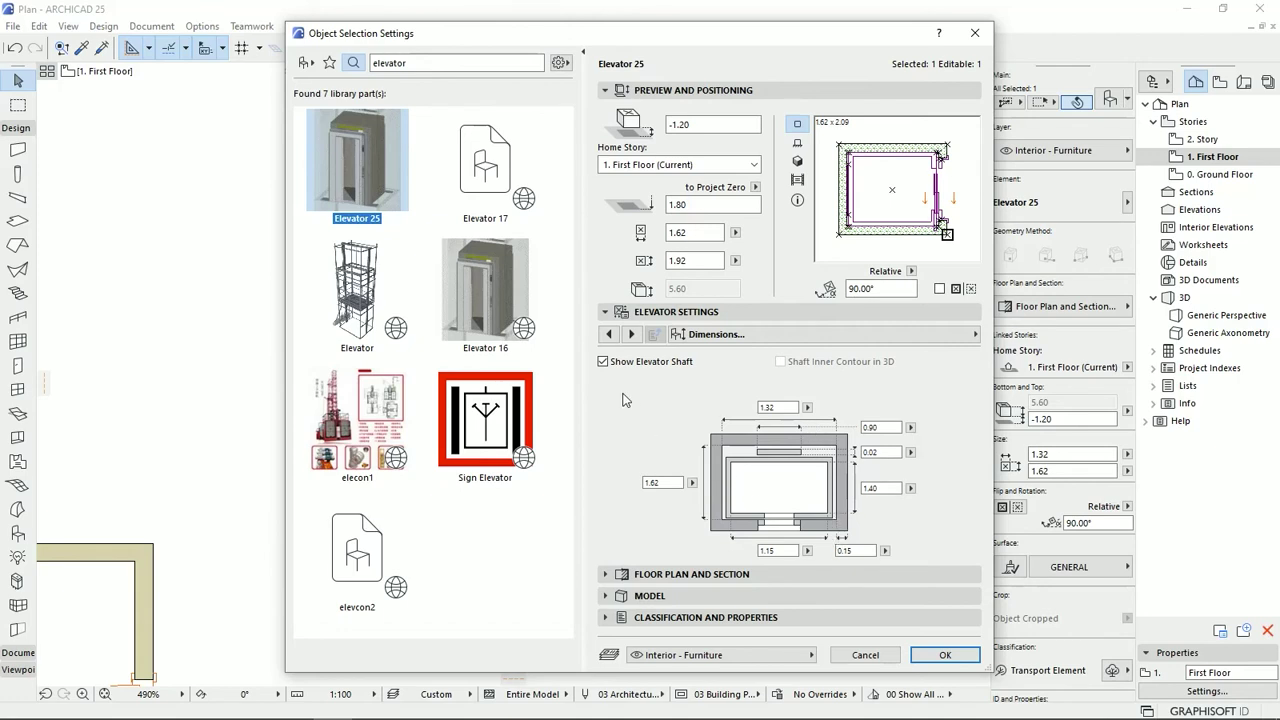
left_click(603, 362)
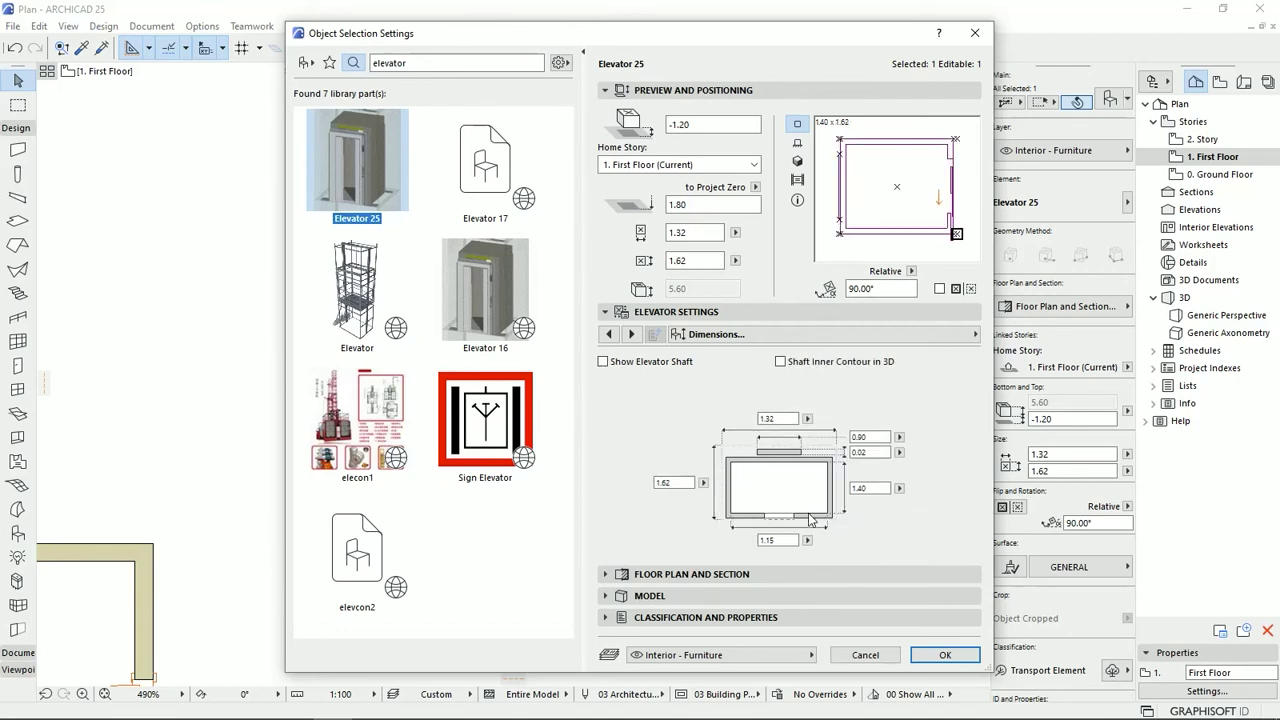
key("Tab")
type("3")
left_click(858, 452)
type("0.12")
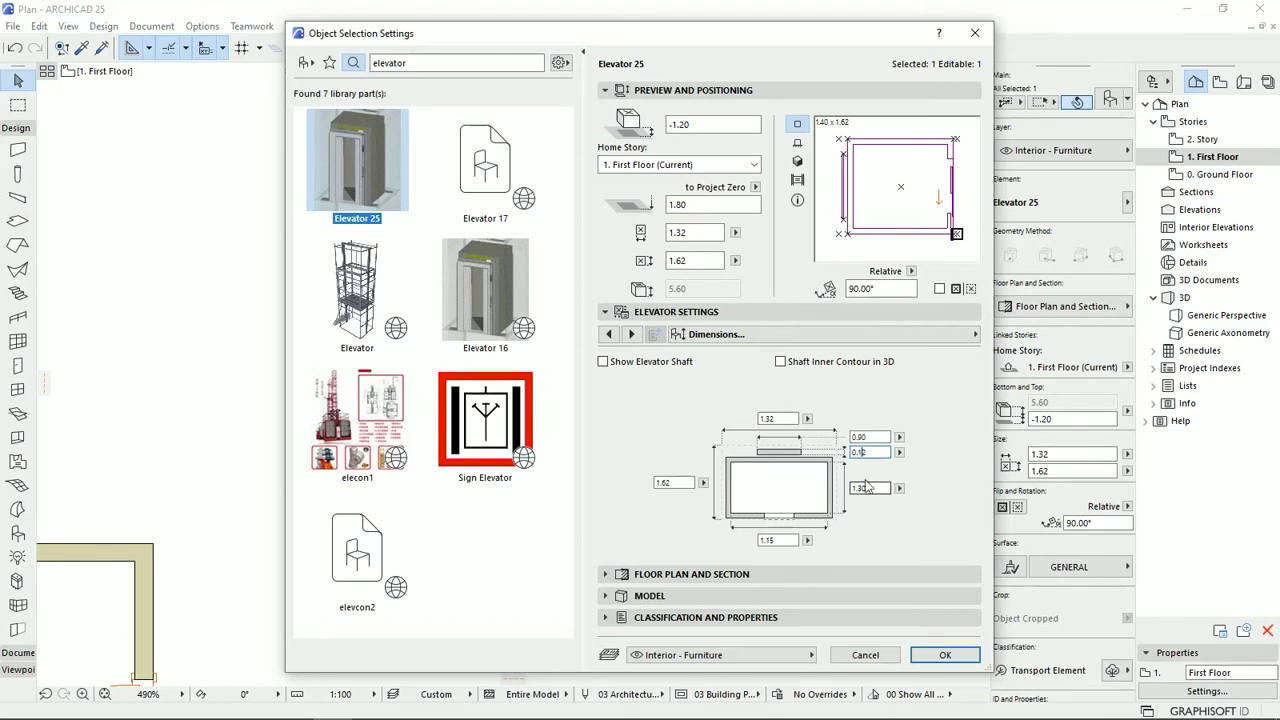
key("Return")
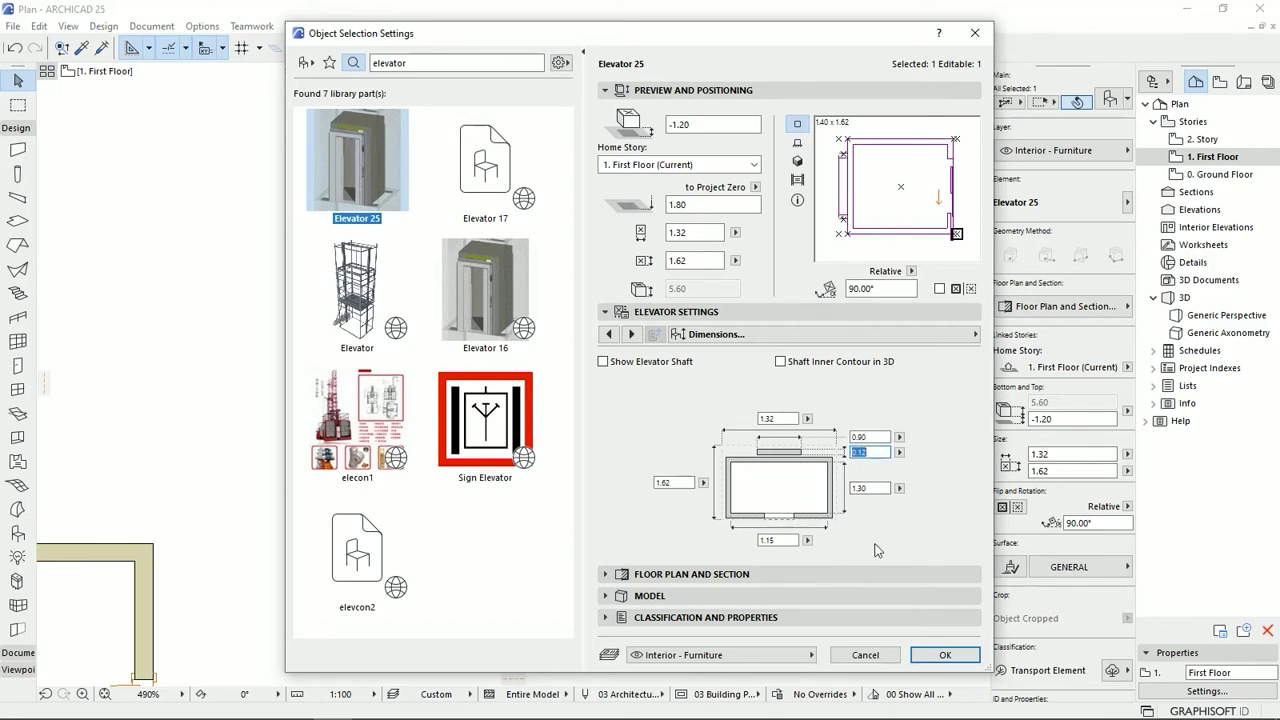
left_click(770, 541)
key("BackSpace")
key("Return")
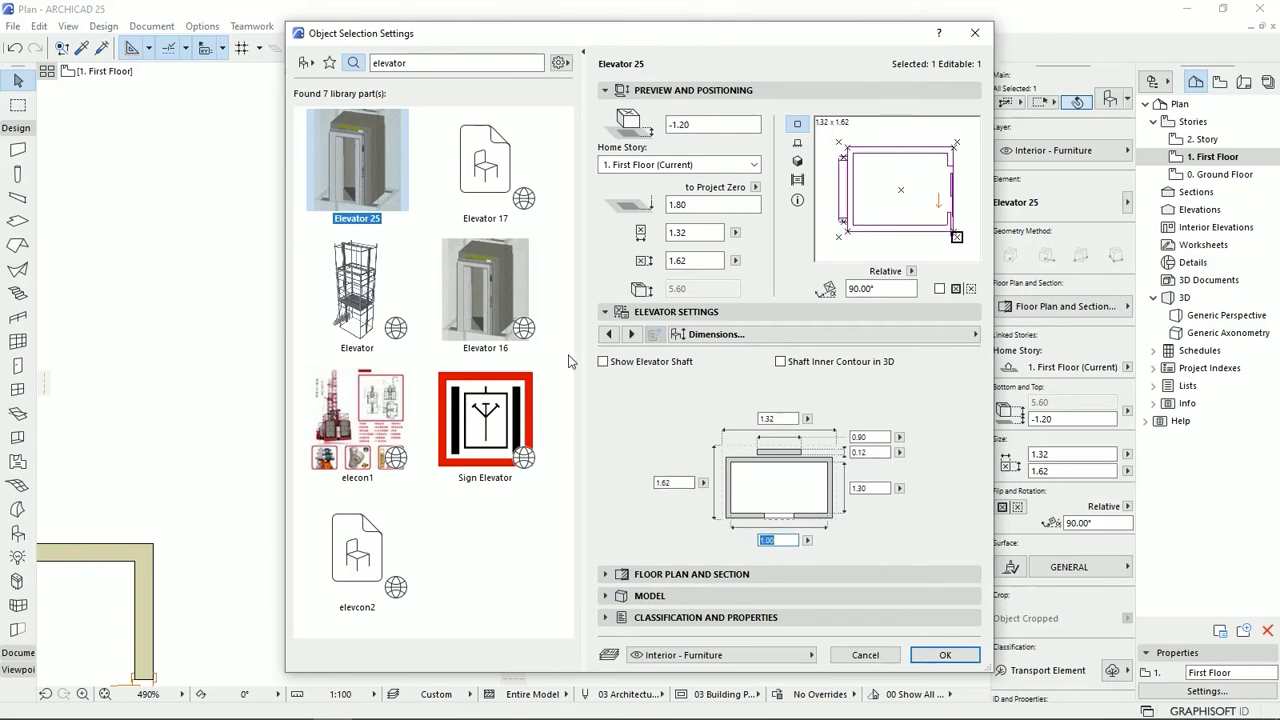
On the Elevator Car page, choose Car Door Style 2 and show the car in 3D and Section/Elevation
left_click(631, 334)
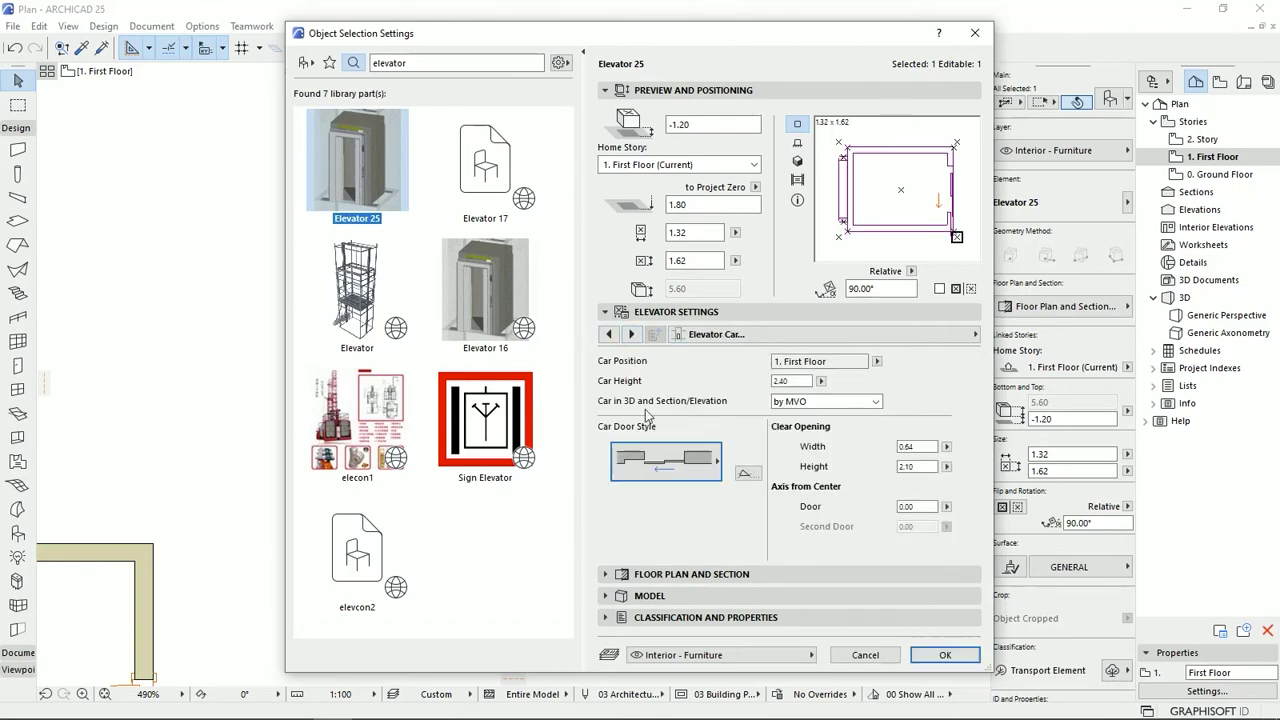
left_click(672, 471)
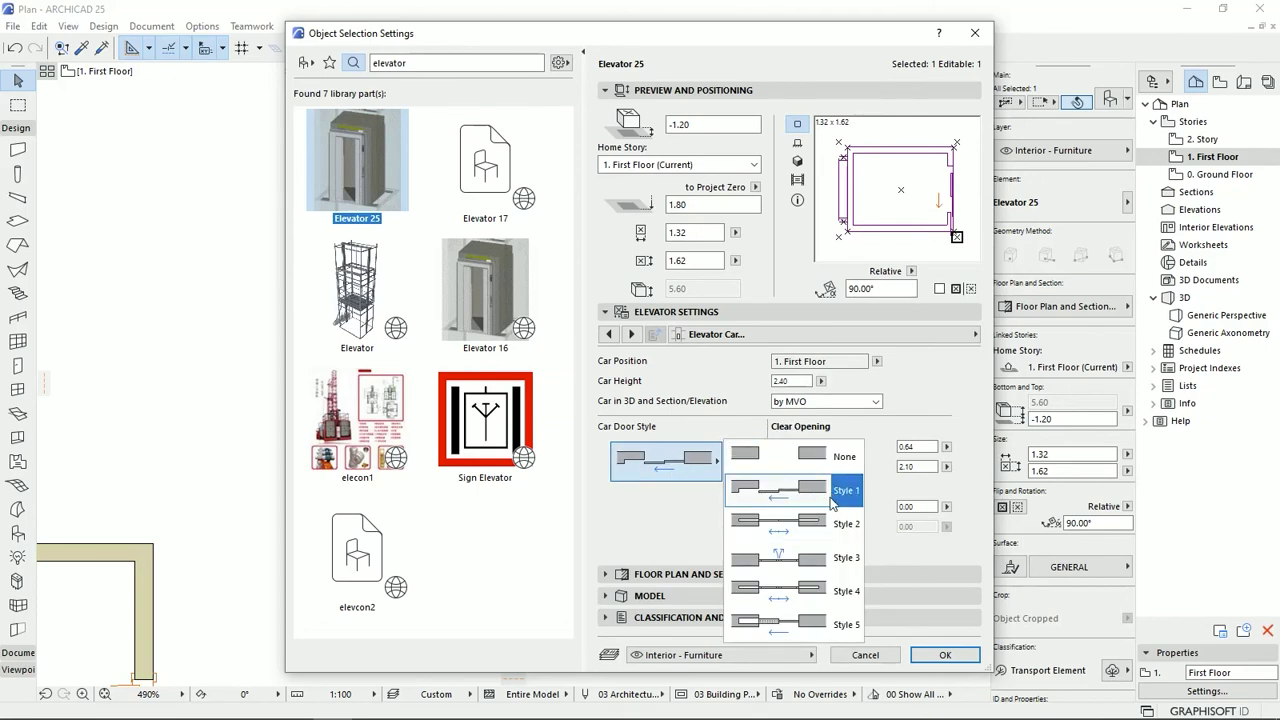
left_click(818, 524)
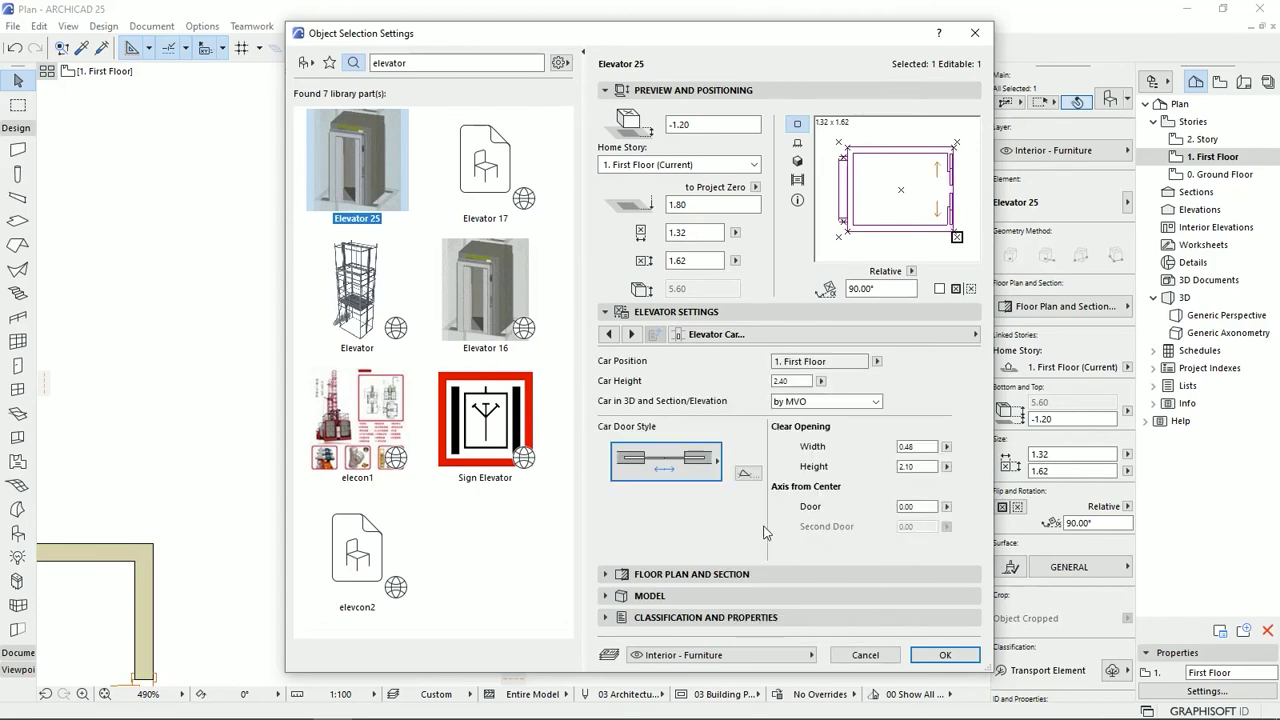
left_click(852, 402)
left_click(829, 430)
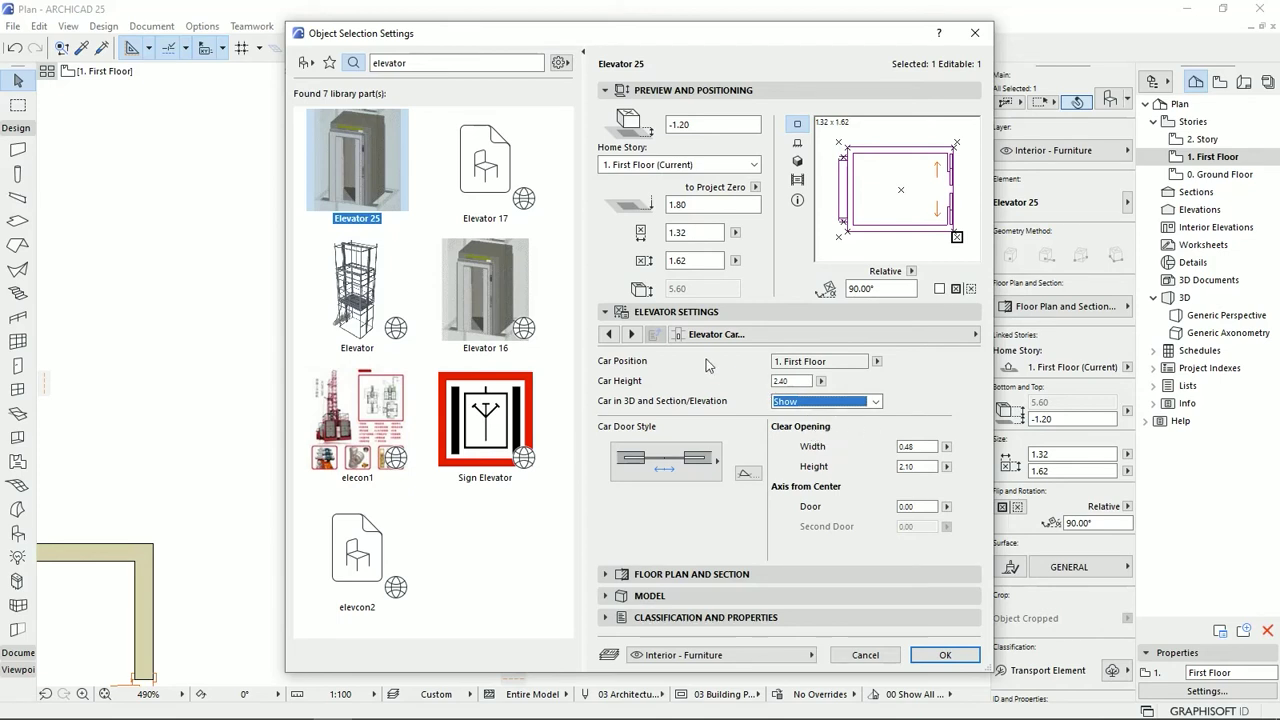
Move on through the Car Door Opening page to the Car Door Opening Lines page
left_click(631, 335)
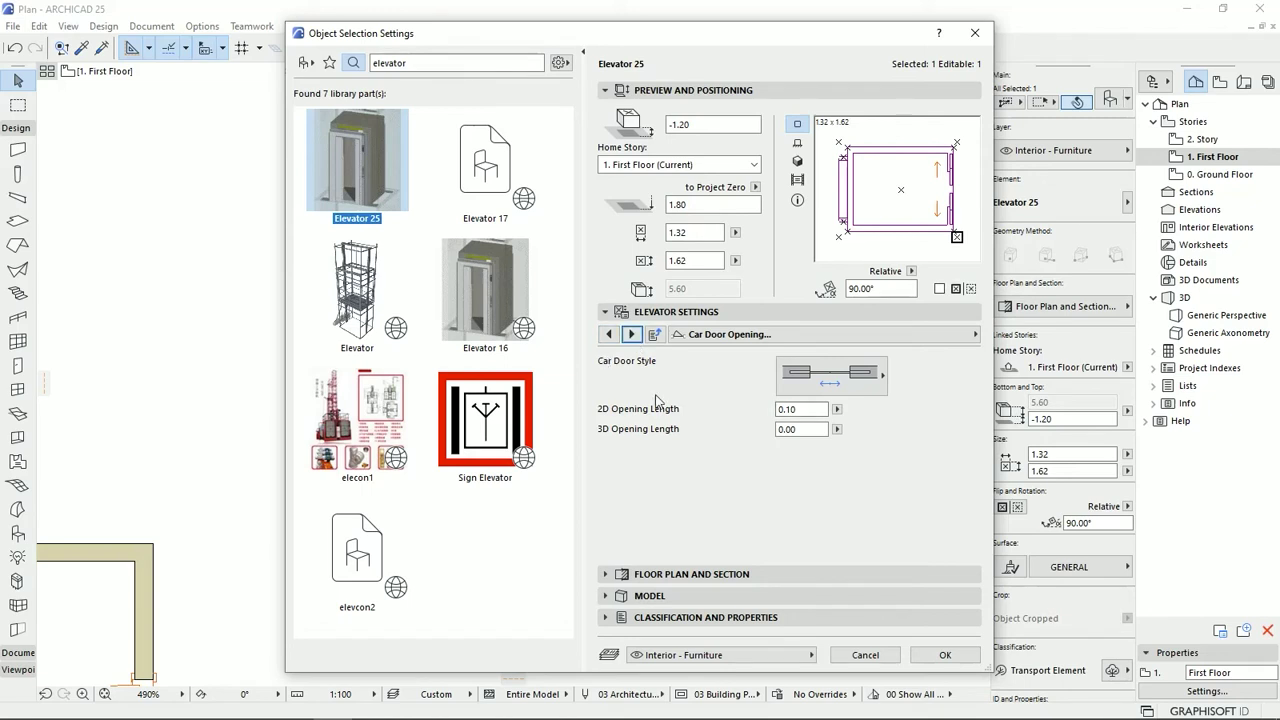
left_click(800, 430)
left_click(631, 335)
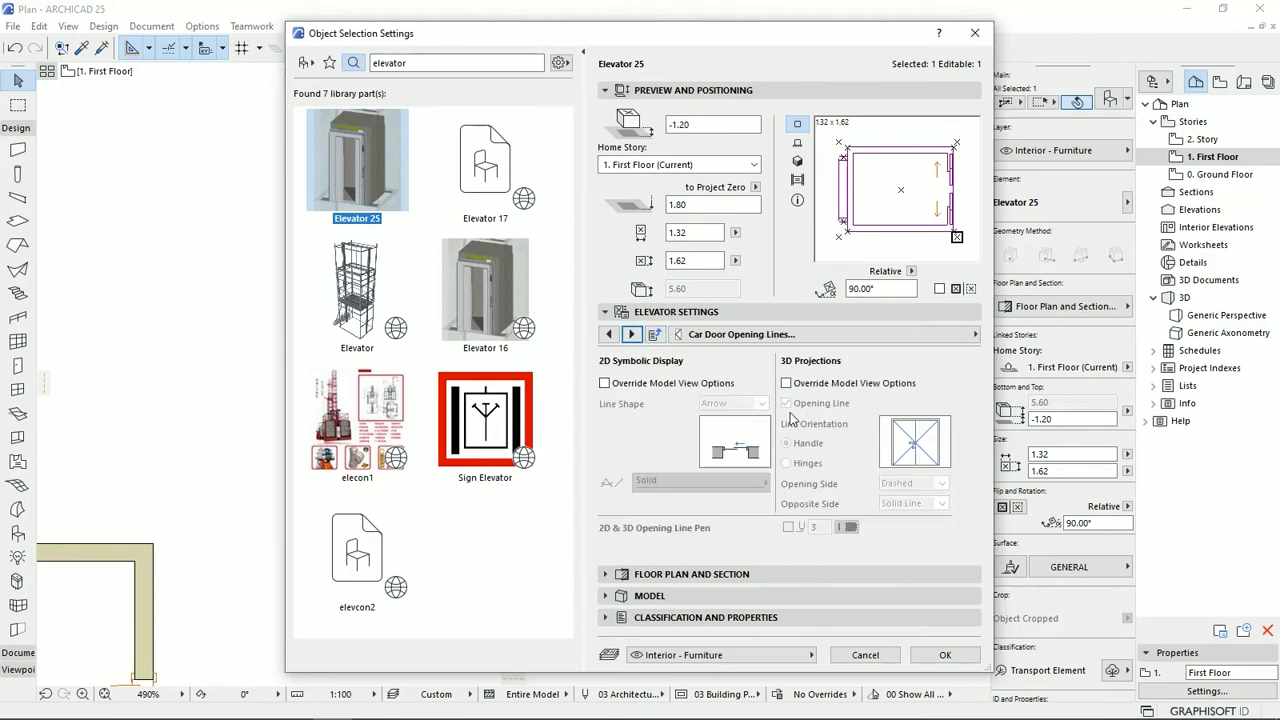
On Slabs and Overruns, preview the shaft without its Top and Pit Slabs, then restore both
left_click(626, 338)
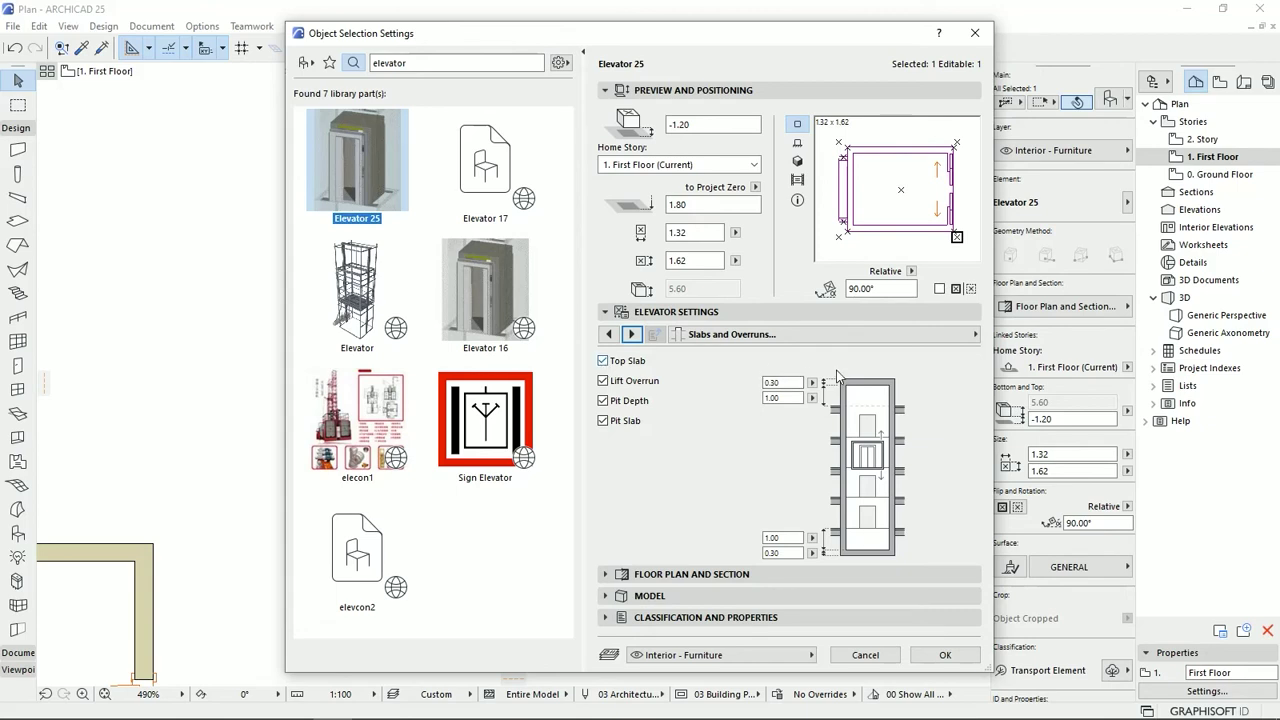
left_click(602, 361)
left_click(602, 362)
left_click(603, 421)
left_click(603, 421)
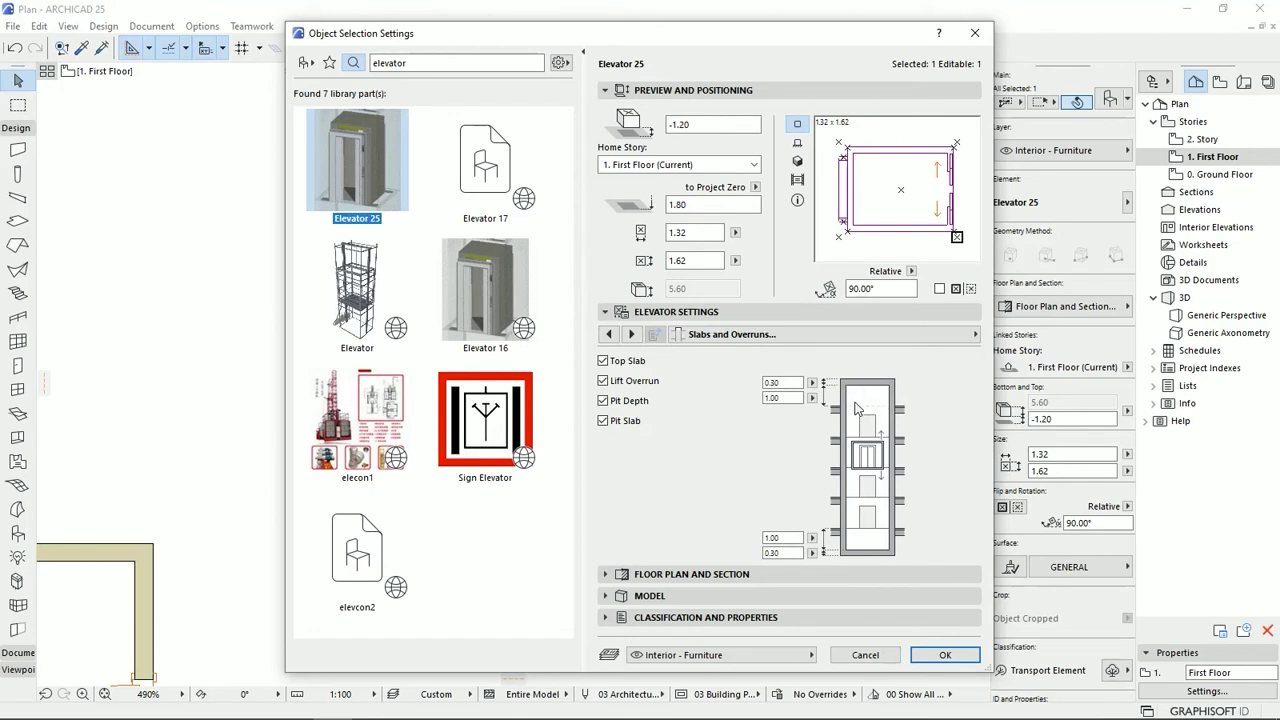
Review the shaft door and 2D Representation pages, then apply the elevator settings with OK
left_click(631, 334)
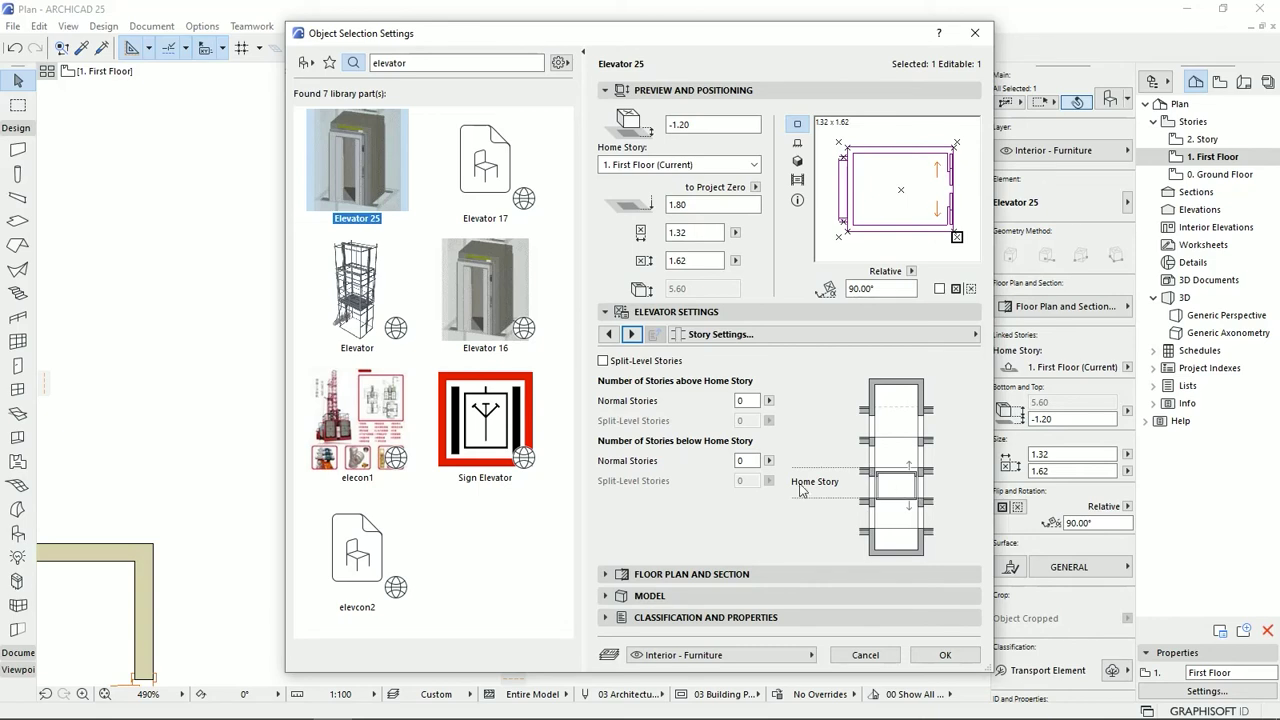
left_click(633, 335)
left_click(633, 335)
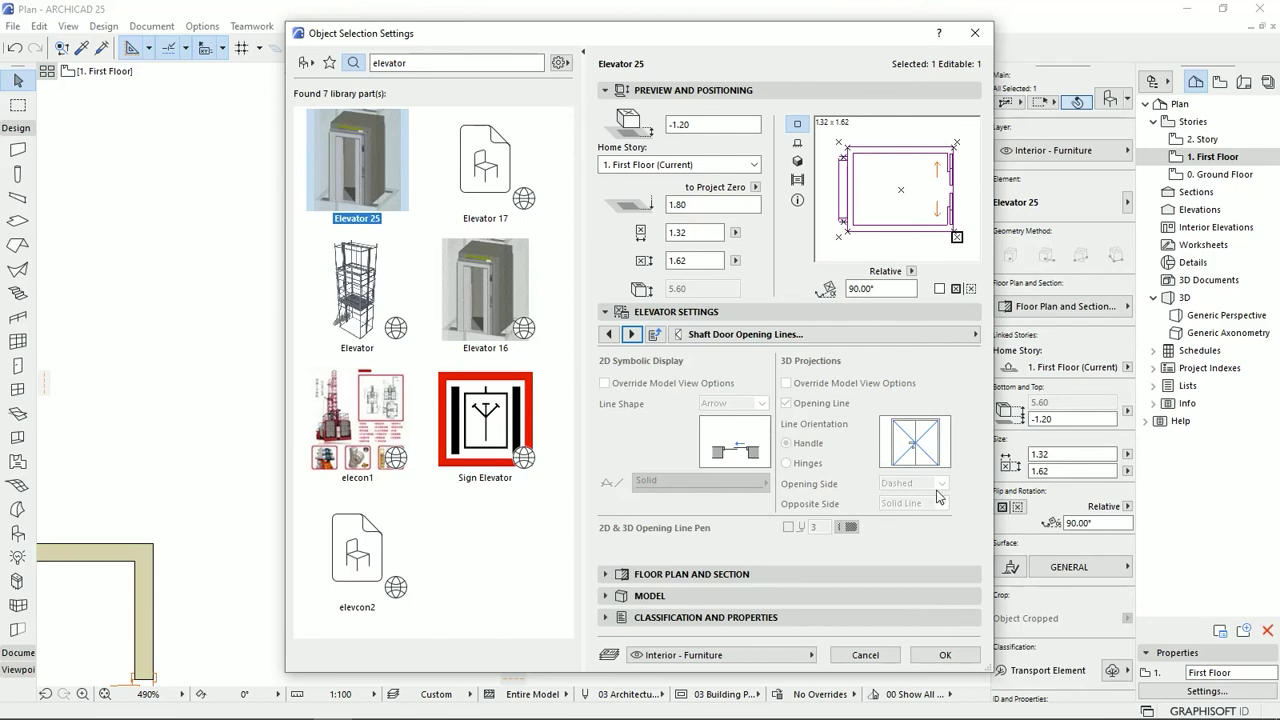
left_click(631, 334)
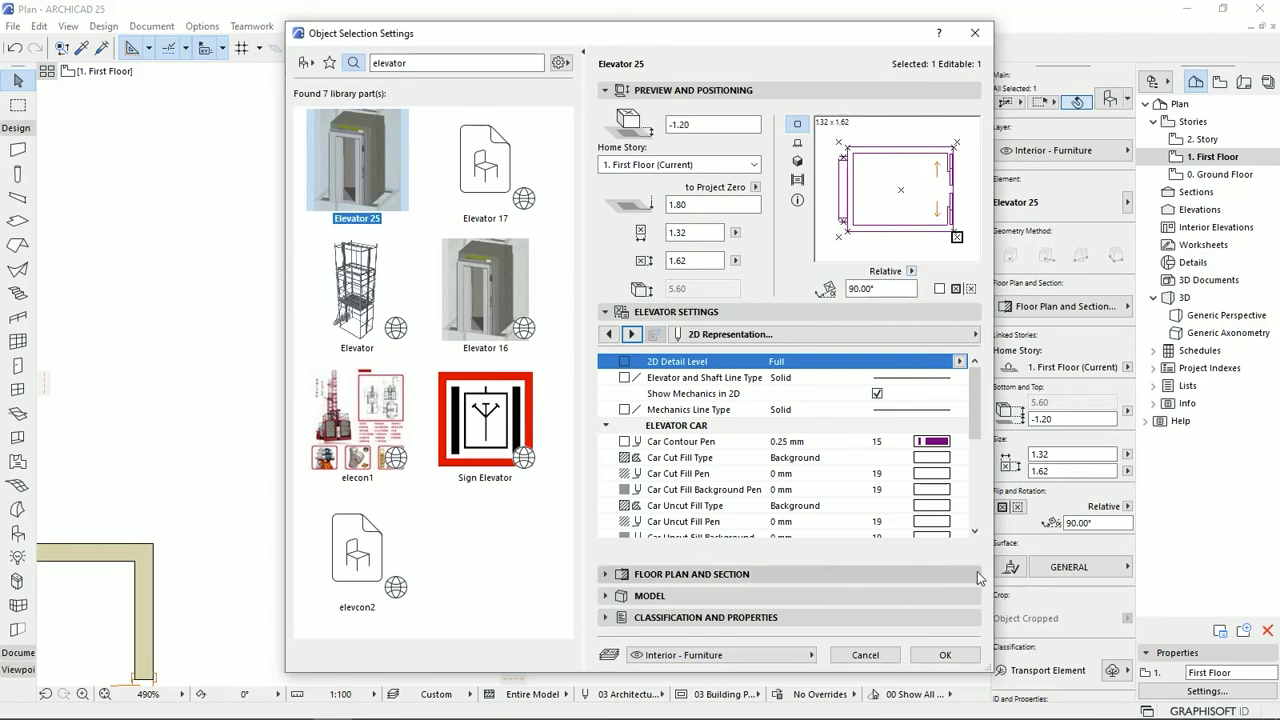
left_click(936, 655)
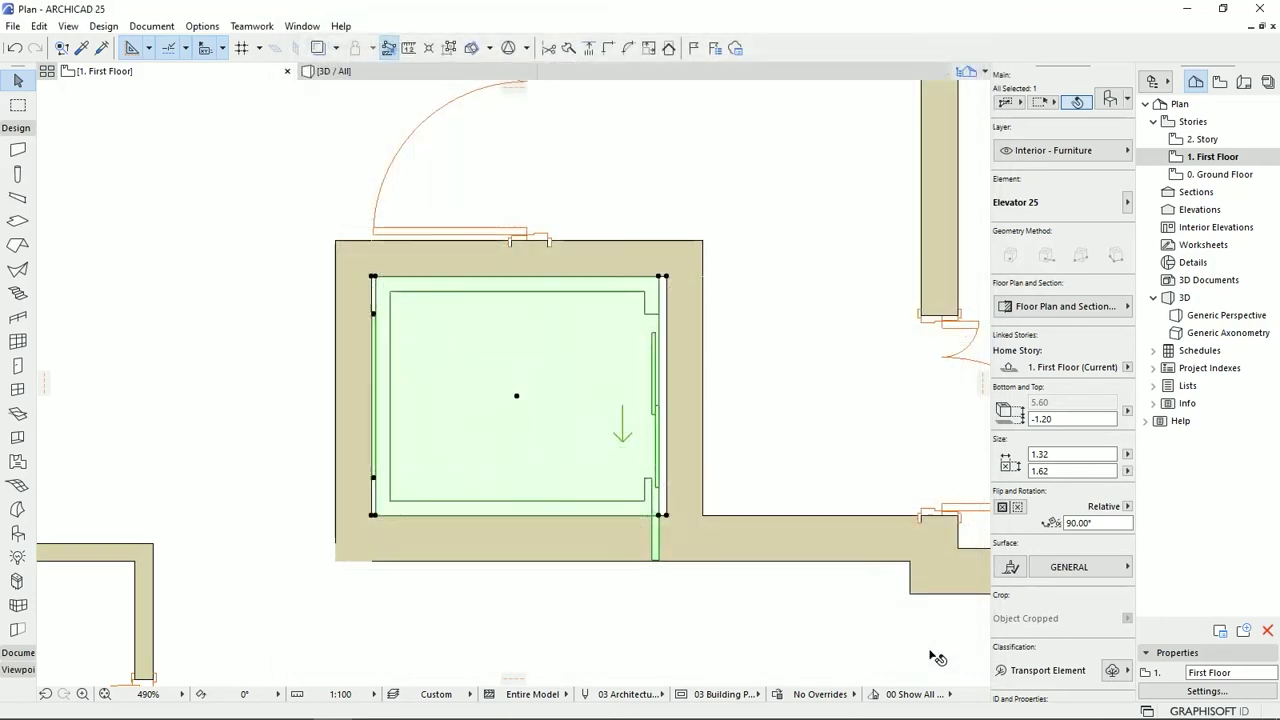
Reopen Elevator 25's settings with Ctrl+T and return to its Dimensions page
scroll(466, 314, "left", 2)
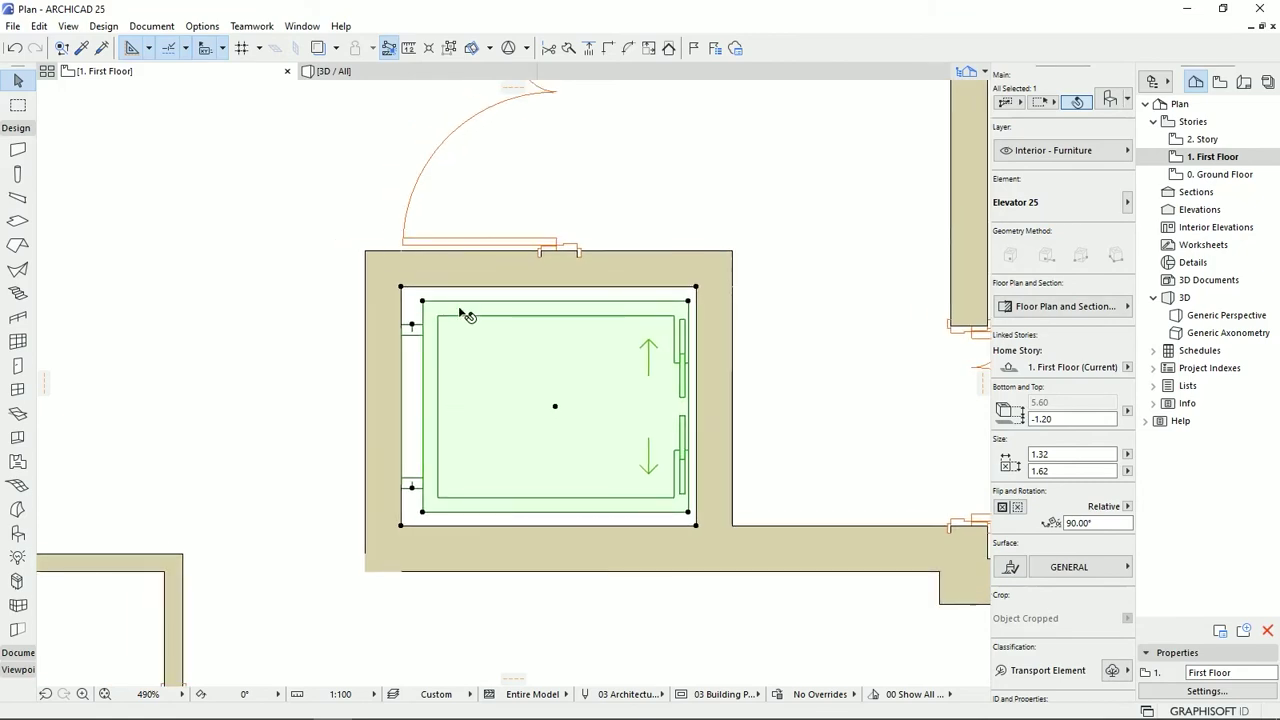
scroll(623, 451, "up", 2)
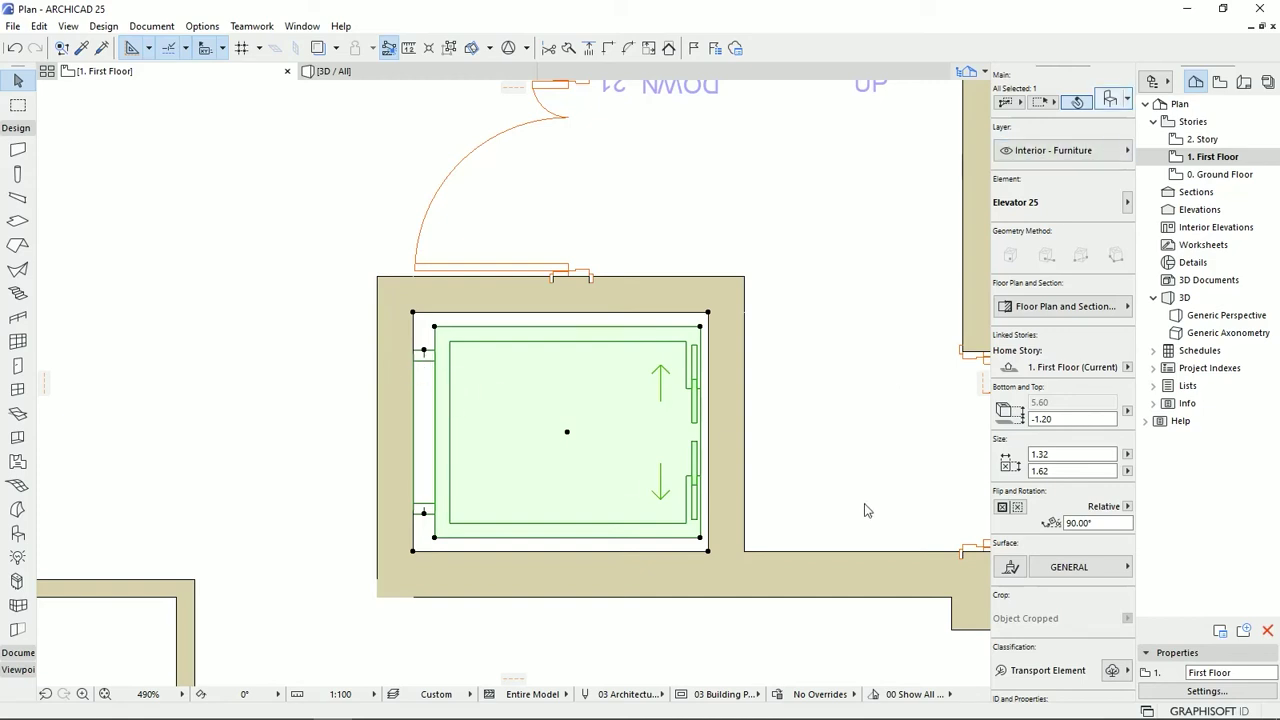
key("ctrl+t")
left_click(609, 335)
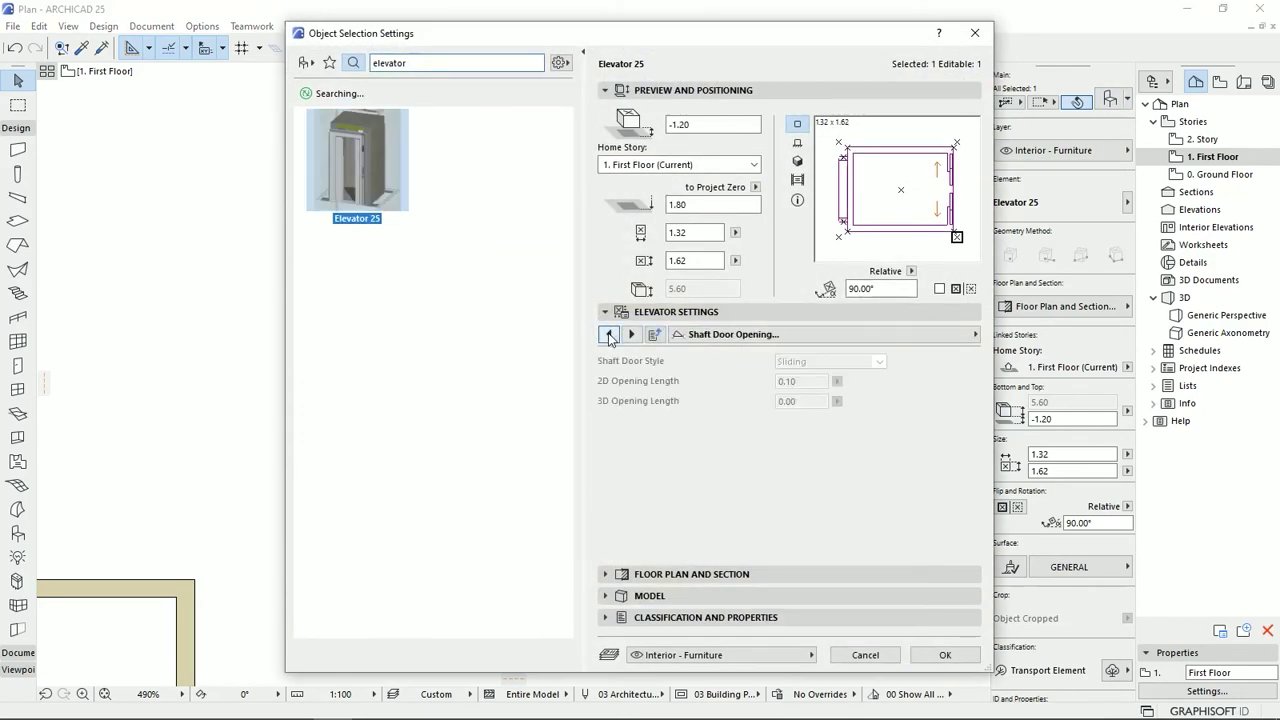
left_click(609, 335)
left_click(609, 335)
left_click(609, 335)
left_click(632, 335)
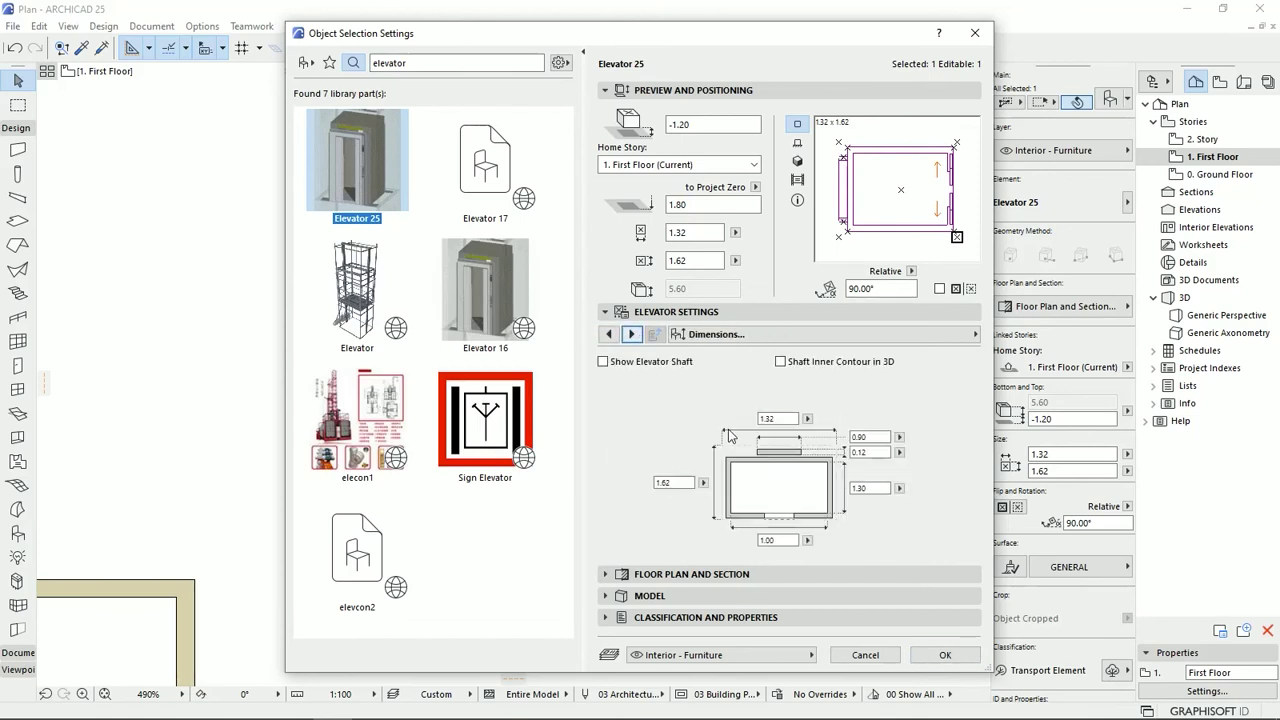
Change the counterweight depth to 0.10 and the 1.30 dimension to 1.25, then apply
left_click(866, 452)
key("BackSpace")
type("0")
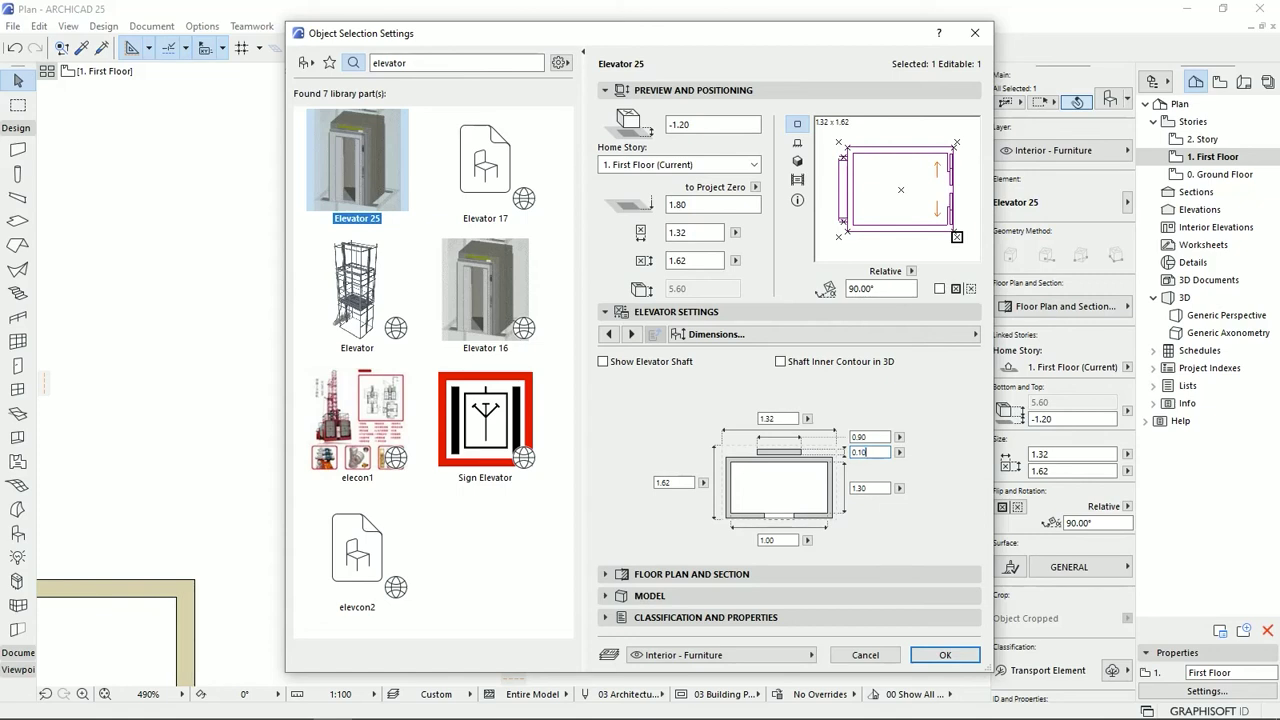
key("Return")
double_click(873, 489)
key("Return")
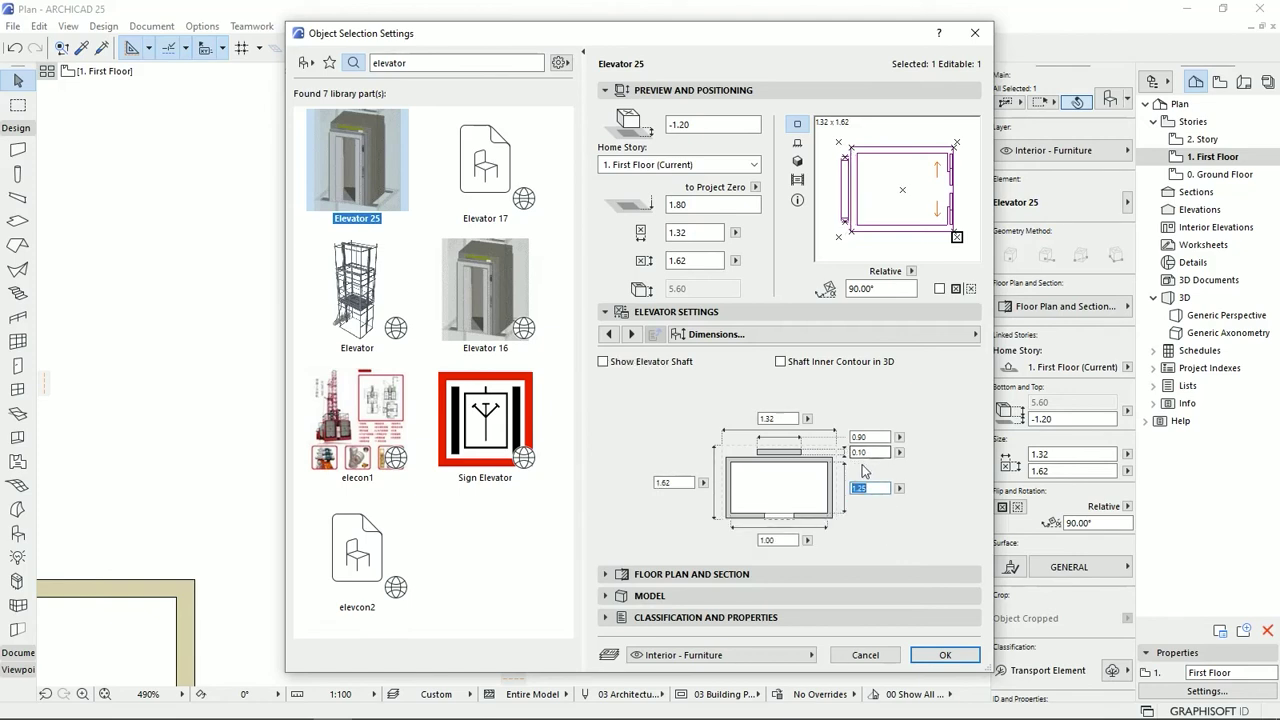
left_click(944, 655)
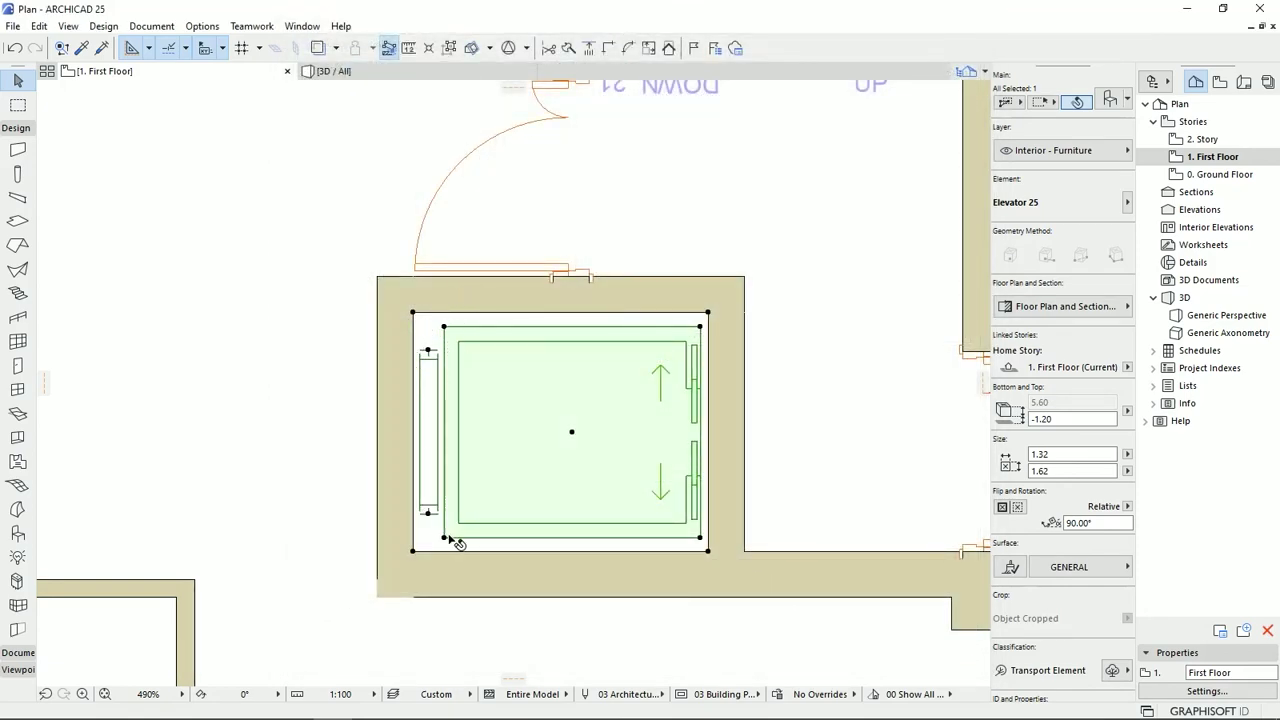
Pan the plan and deselect the elevator and the floor slab
middle_click_drag(760, 413, 692, 410)
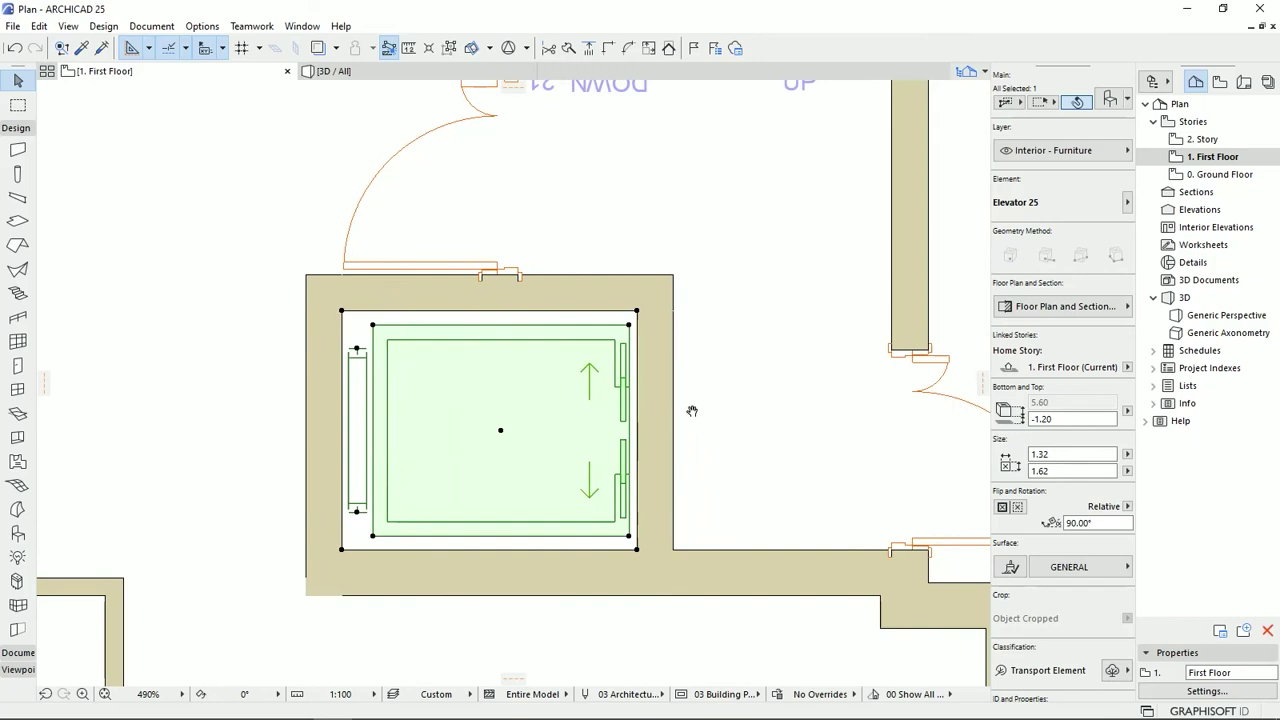
left_click(737, 448)
key("Escape")
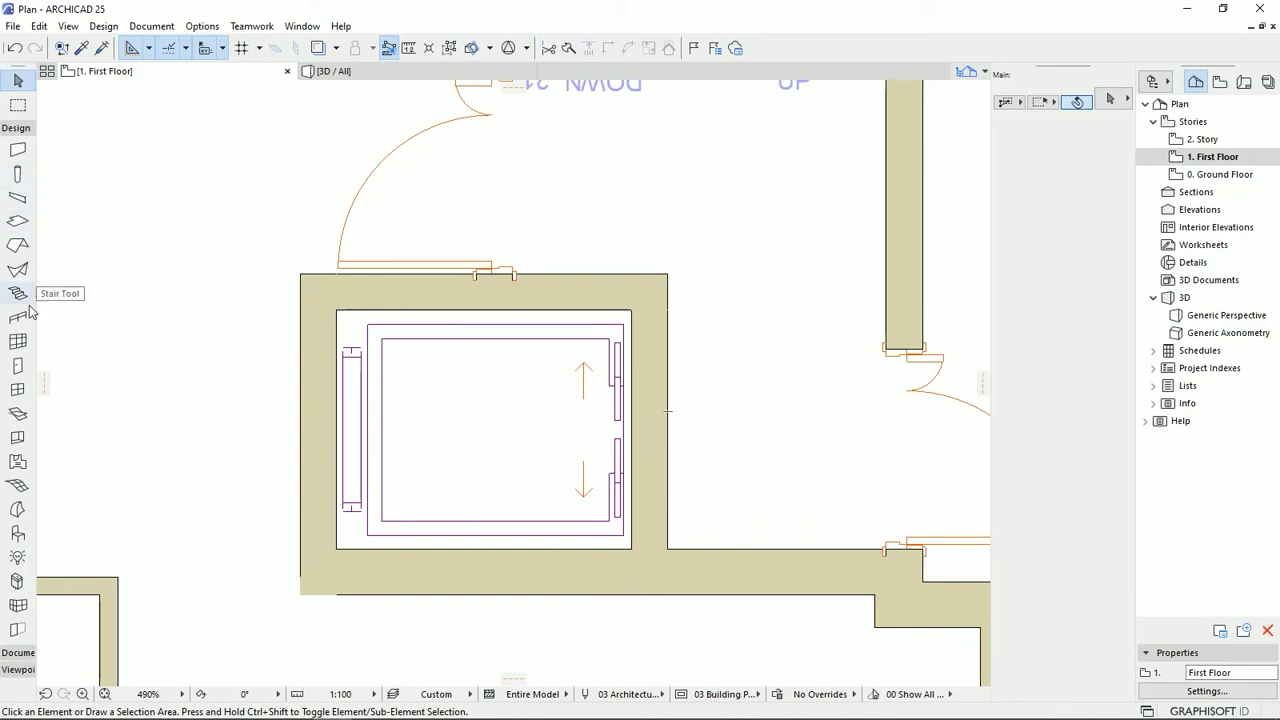
Set the Pocket Double Door 25 defaults to a Style 1 leaf, Full 3D detail and 1:50 2D detail
left_click(19, 367)
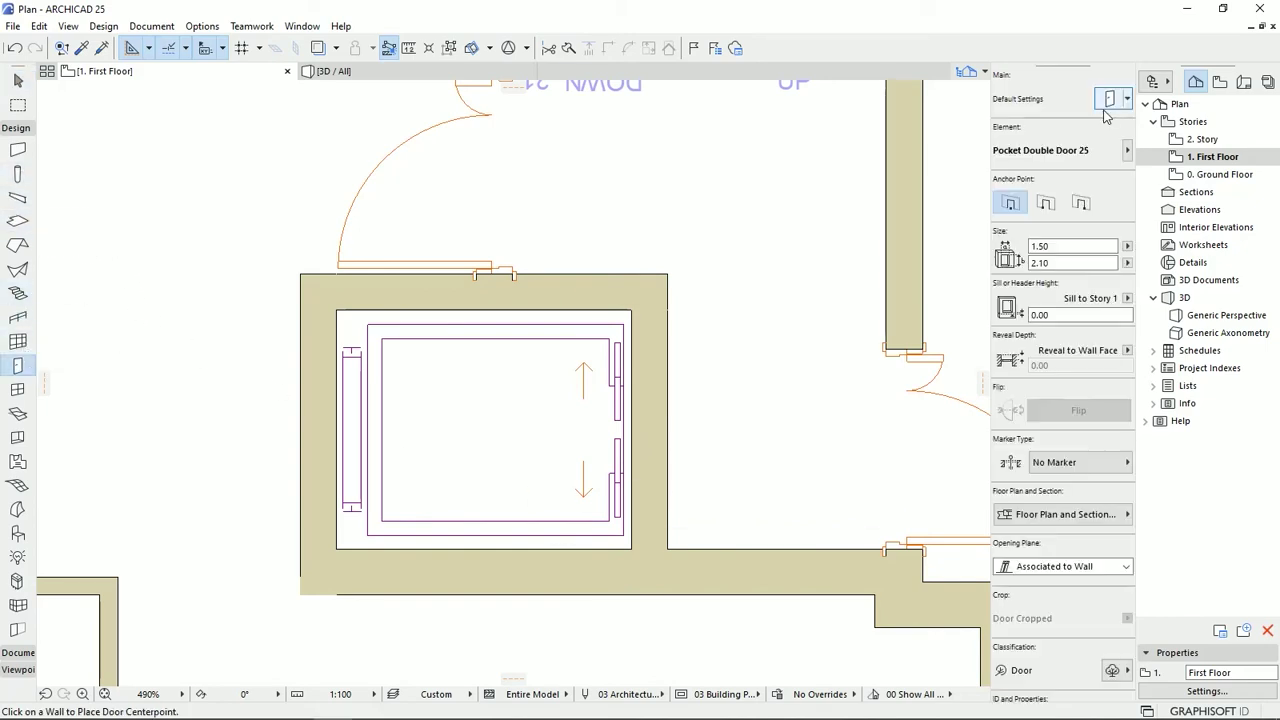
left_click(1109, 98)
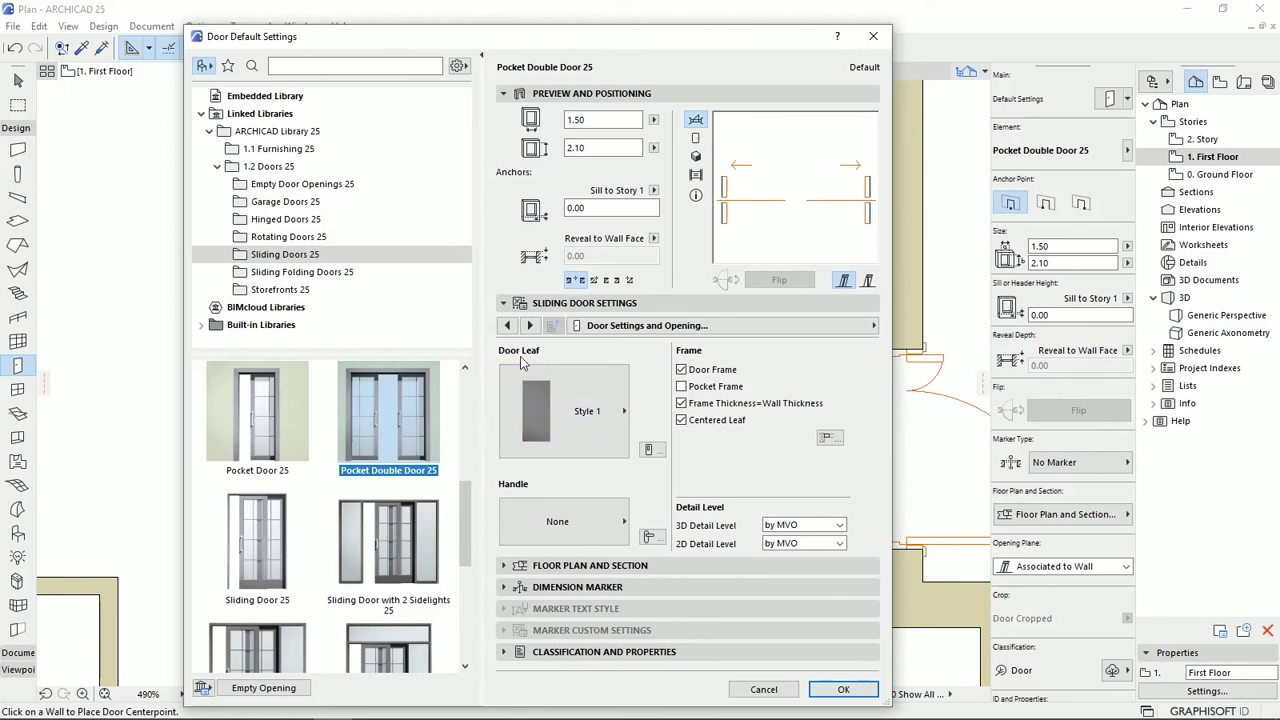
left_click(530, 390)
left_click(678, 320)
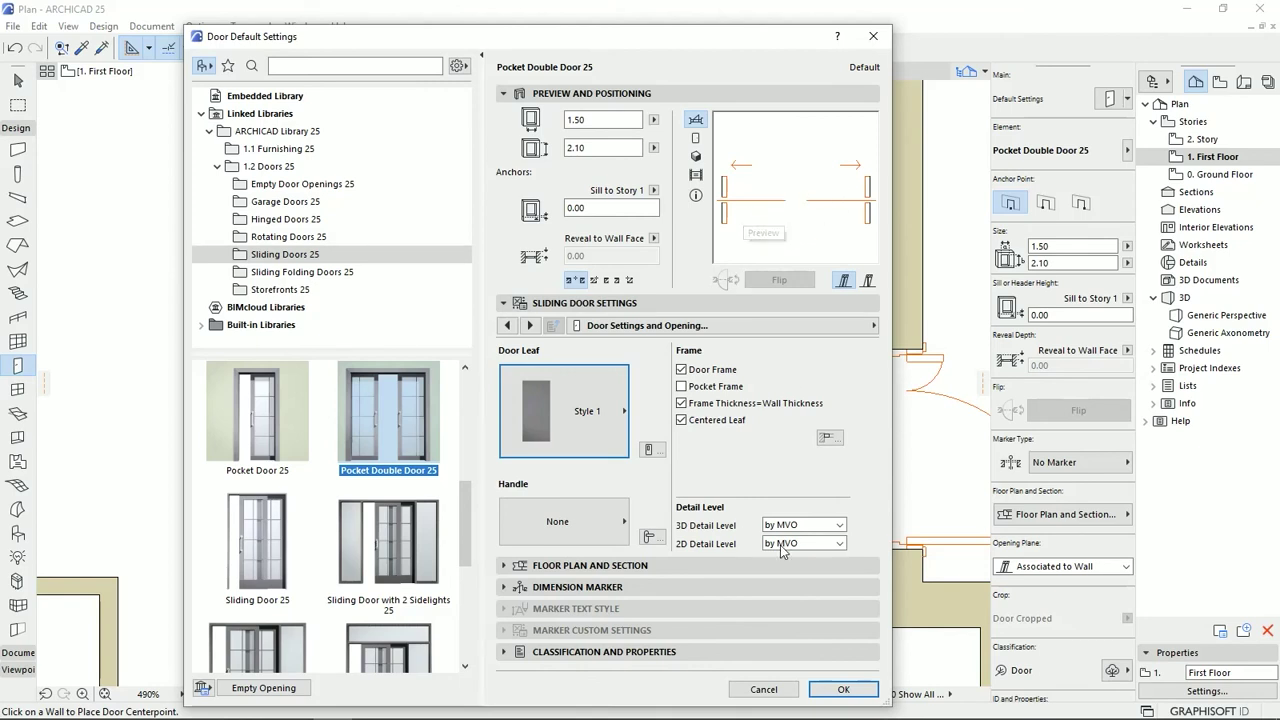
left_click(840, 525)
left_click(785, 549)
left_click(838, 543)
left_click(817, 578)
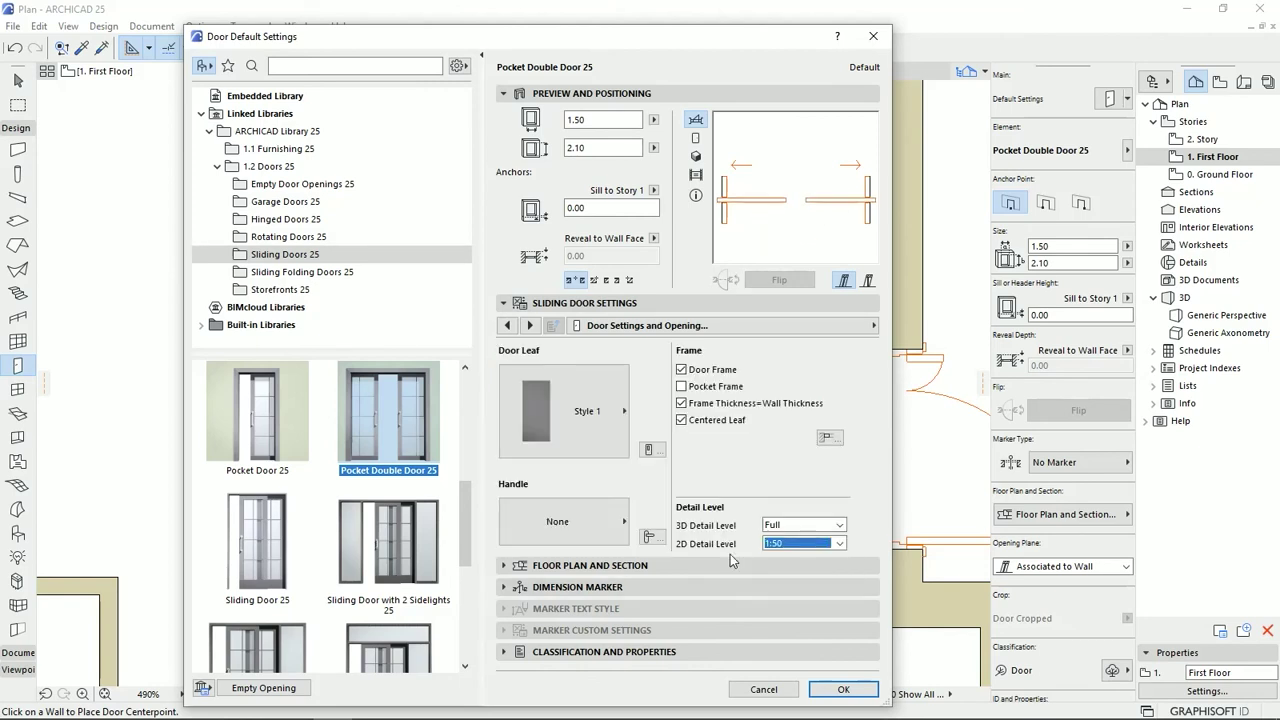
left_click(843, 689)
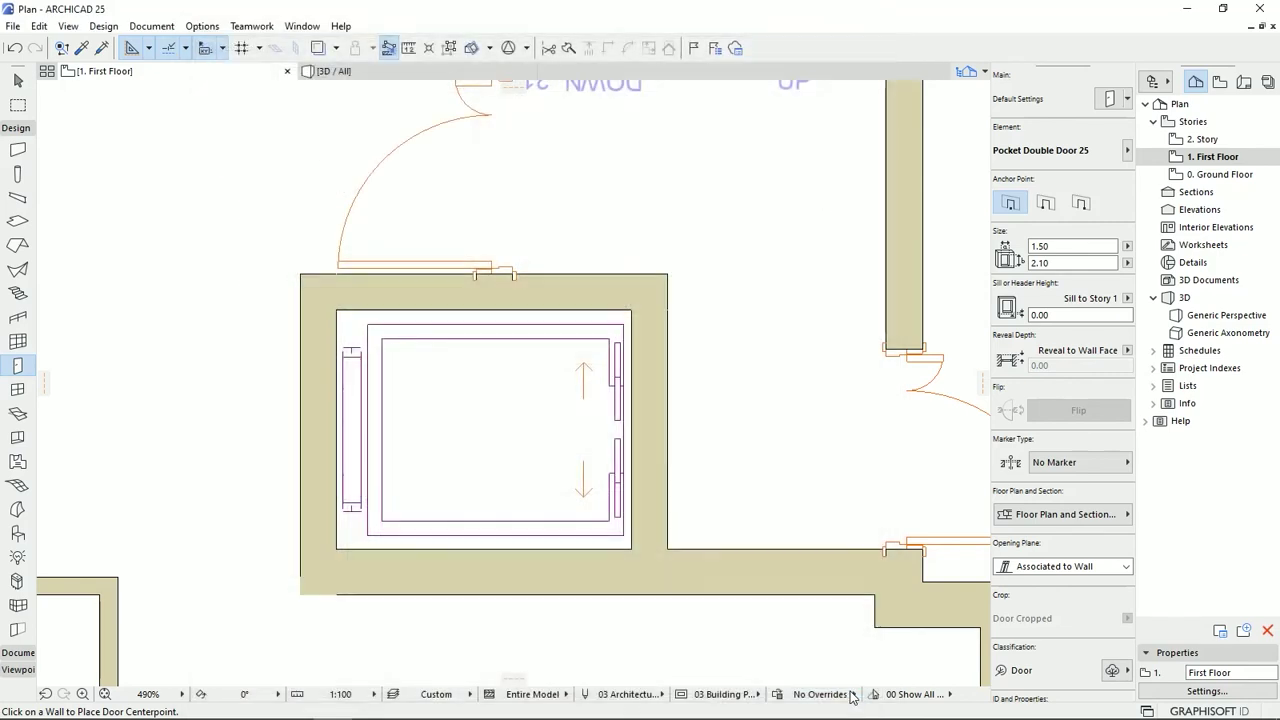
Place a pocket double door in the elevator shaft's right wall and select it
left_click(668, 430)
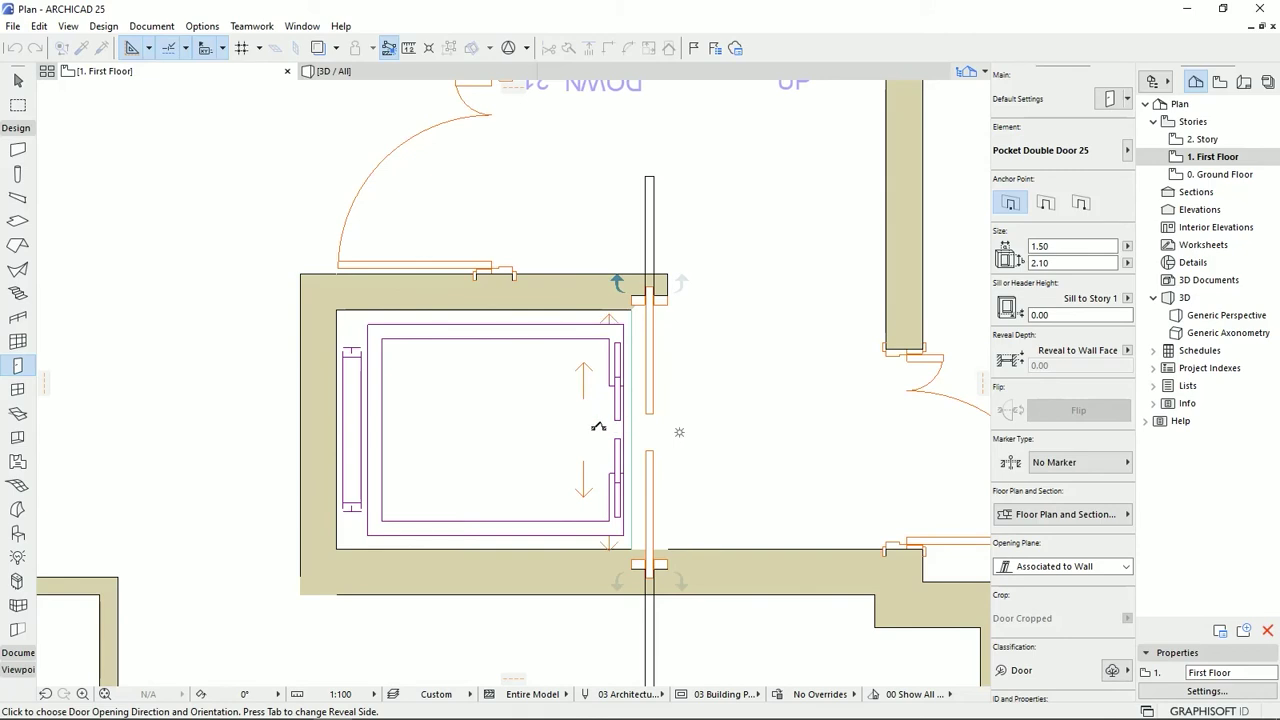
left_click(679, 432)
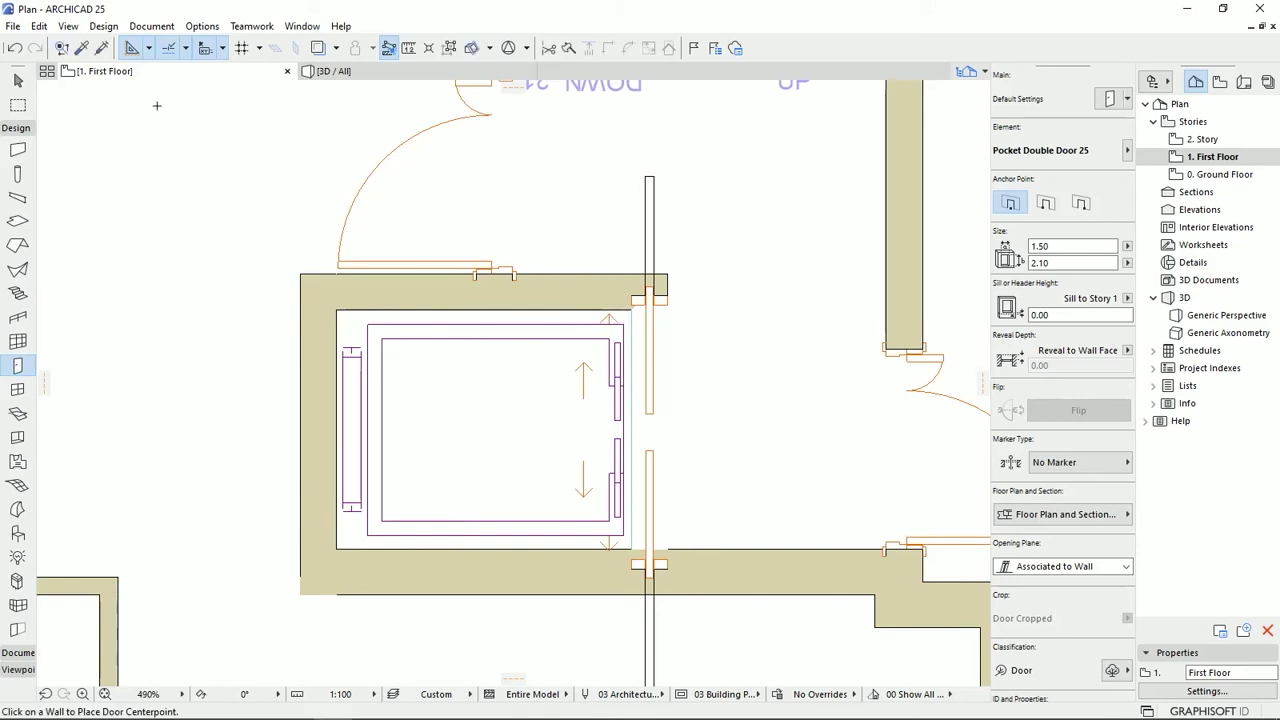
left_click(17, 80)
left_click(670, 296)
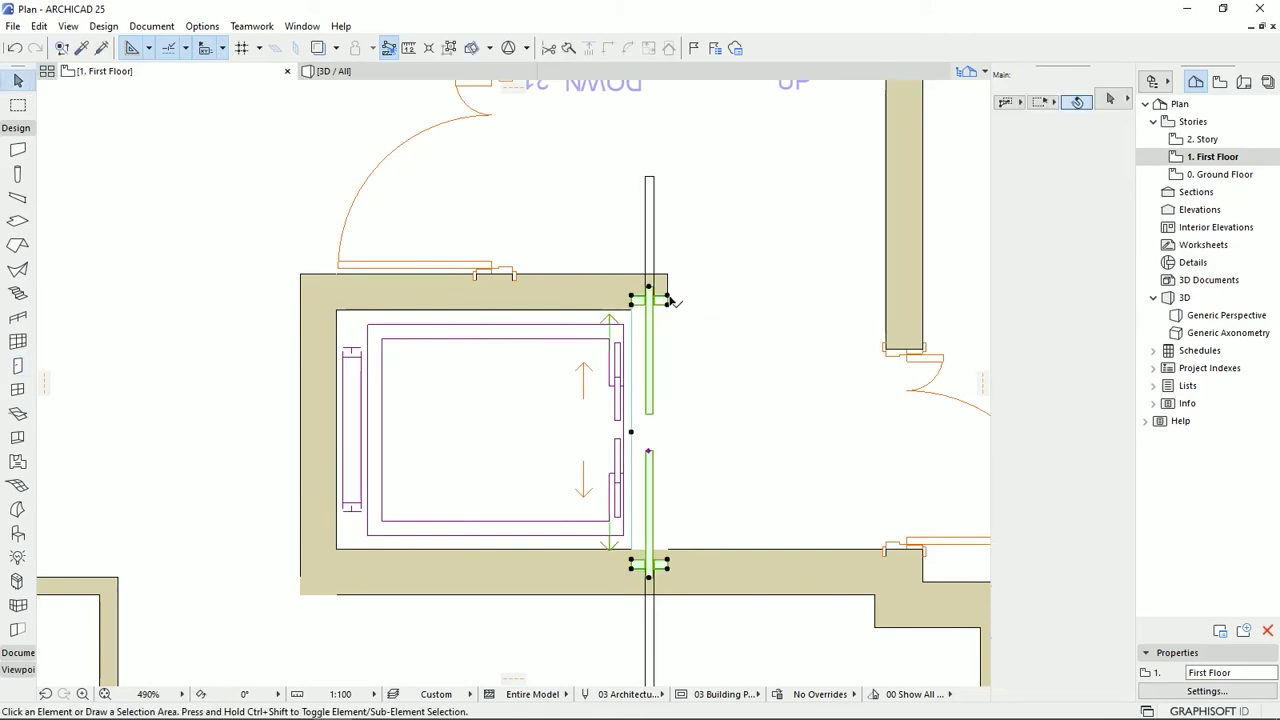
Stretch the door's top and bottom ends, shrinking it to 1.00 and then 0.51 wide
scroll(676, 430, "down", 3)
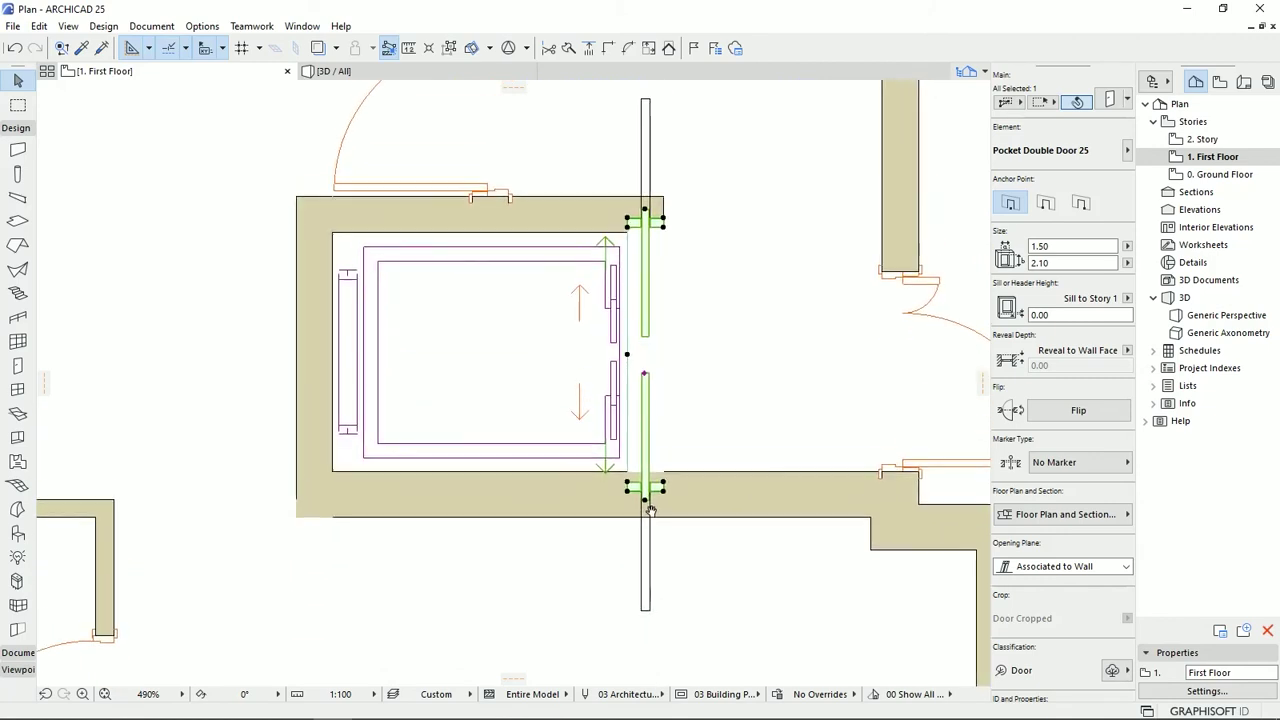
left_click(663, 222)
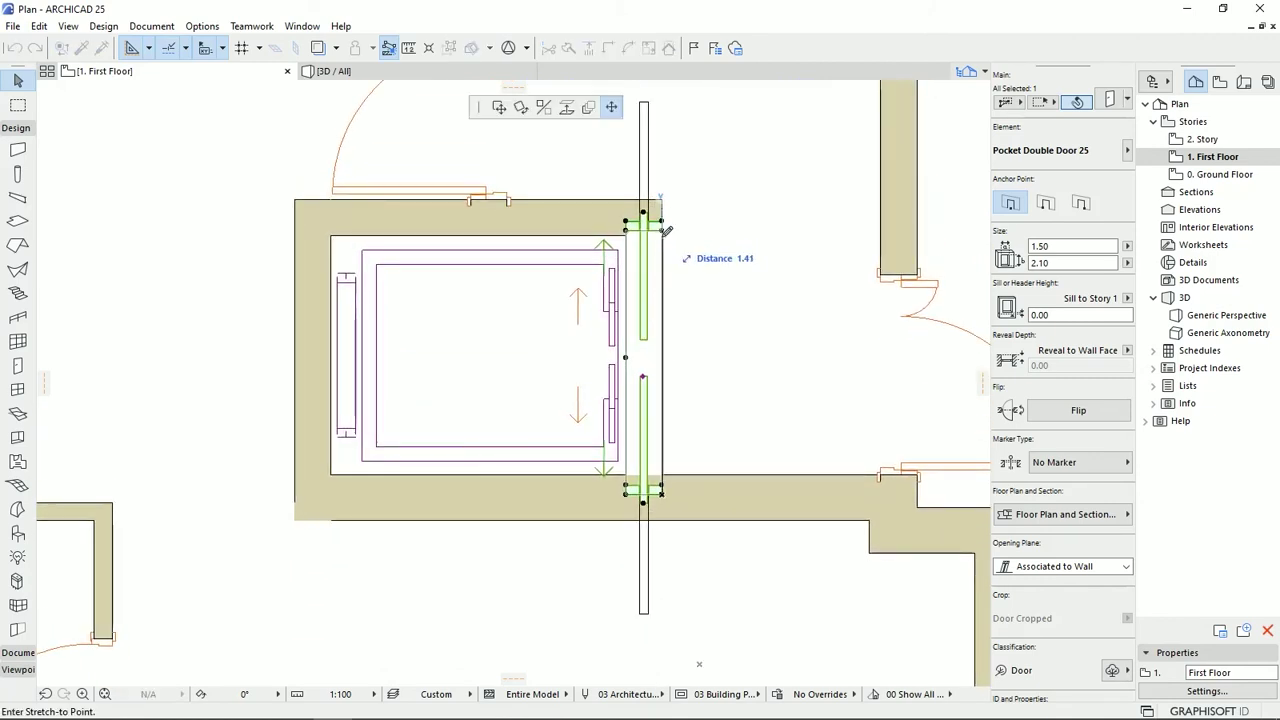
left_click(623, 312)
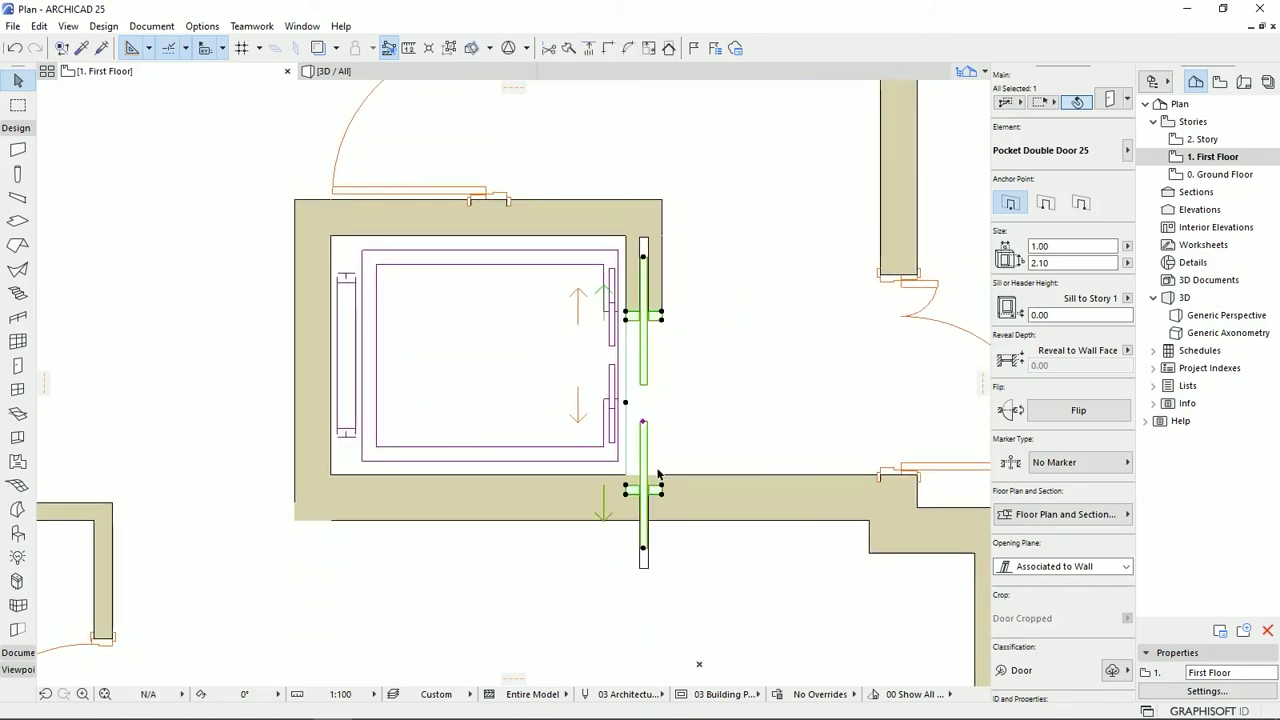
left_click(660, 490)
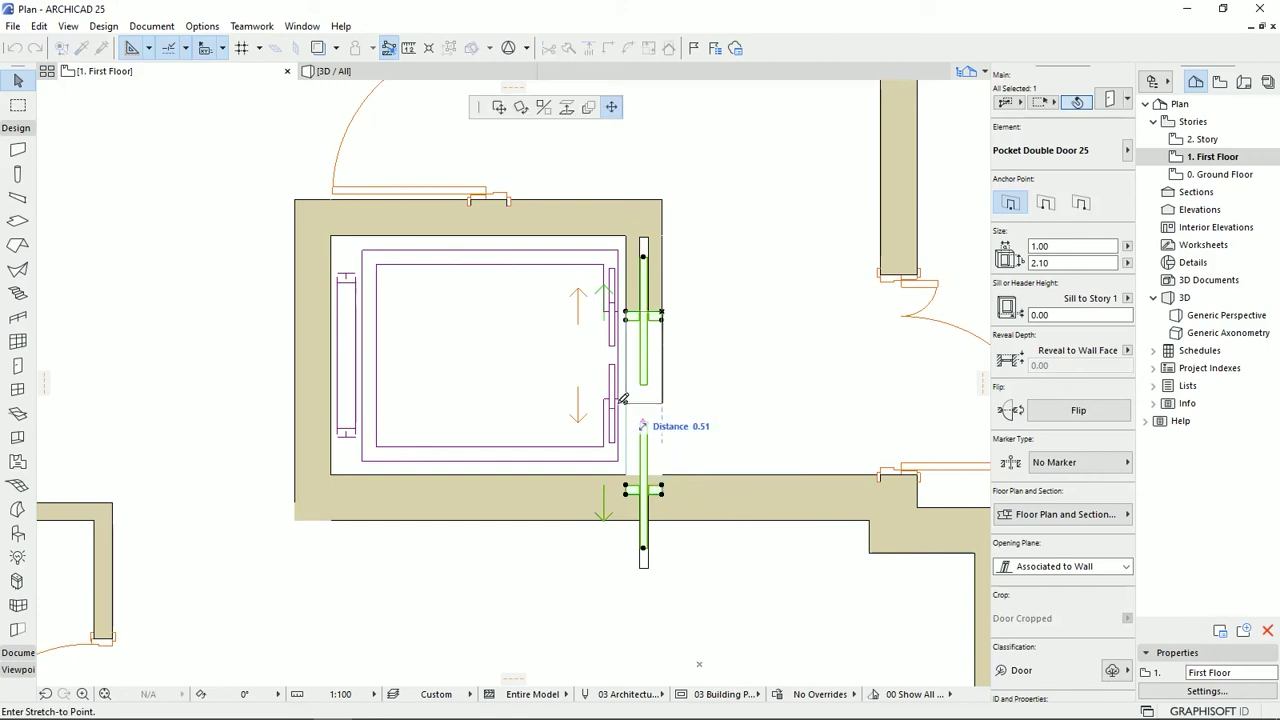
left_click(623, 398)
scroll(648, 352, "up", 3)
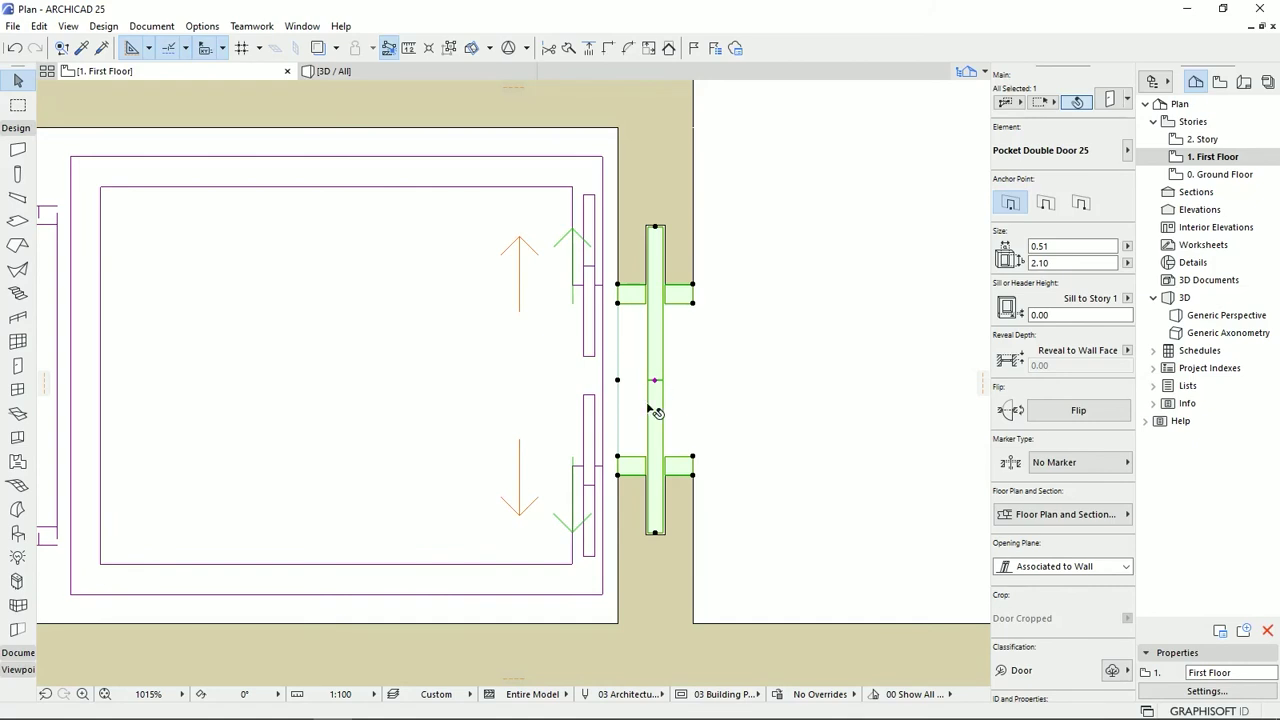
scroll(663, 404, "down", 1)
scroll(668, 420, "down", 1)
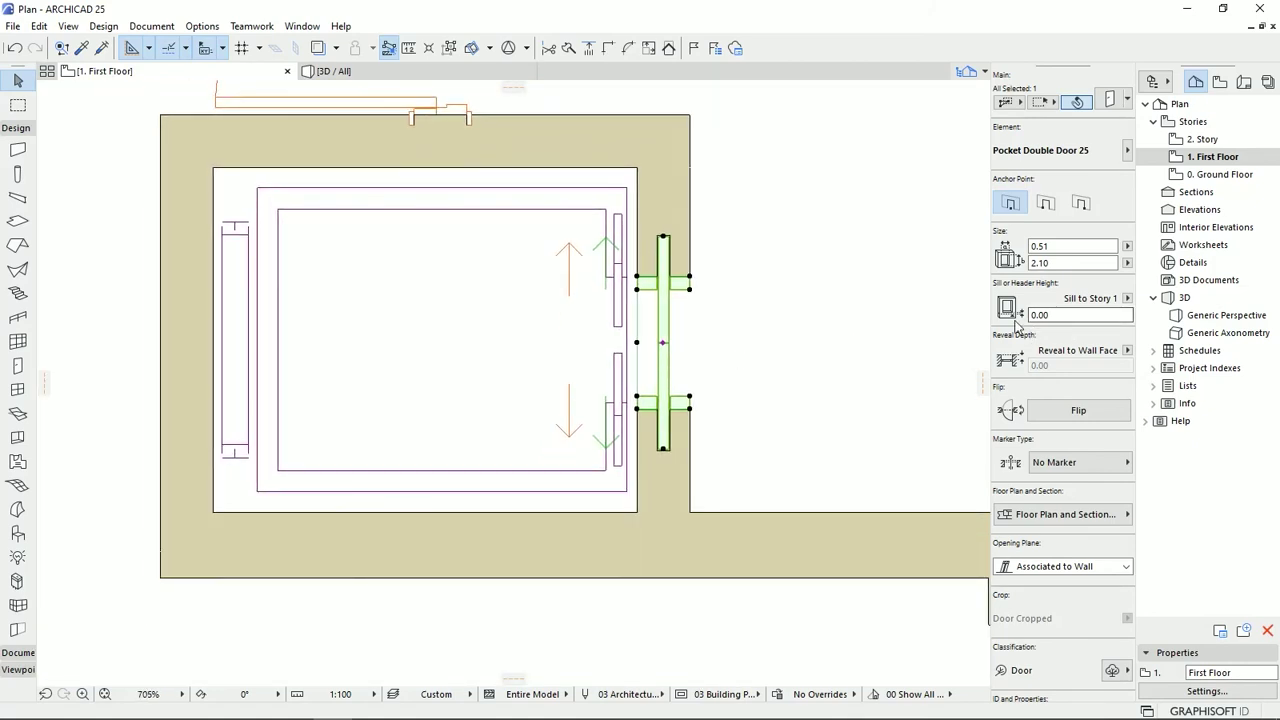
Set the door width to 0.80 in the Info Box, then deselect the door
left_click(1040, 245)
type("0.80")
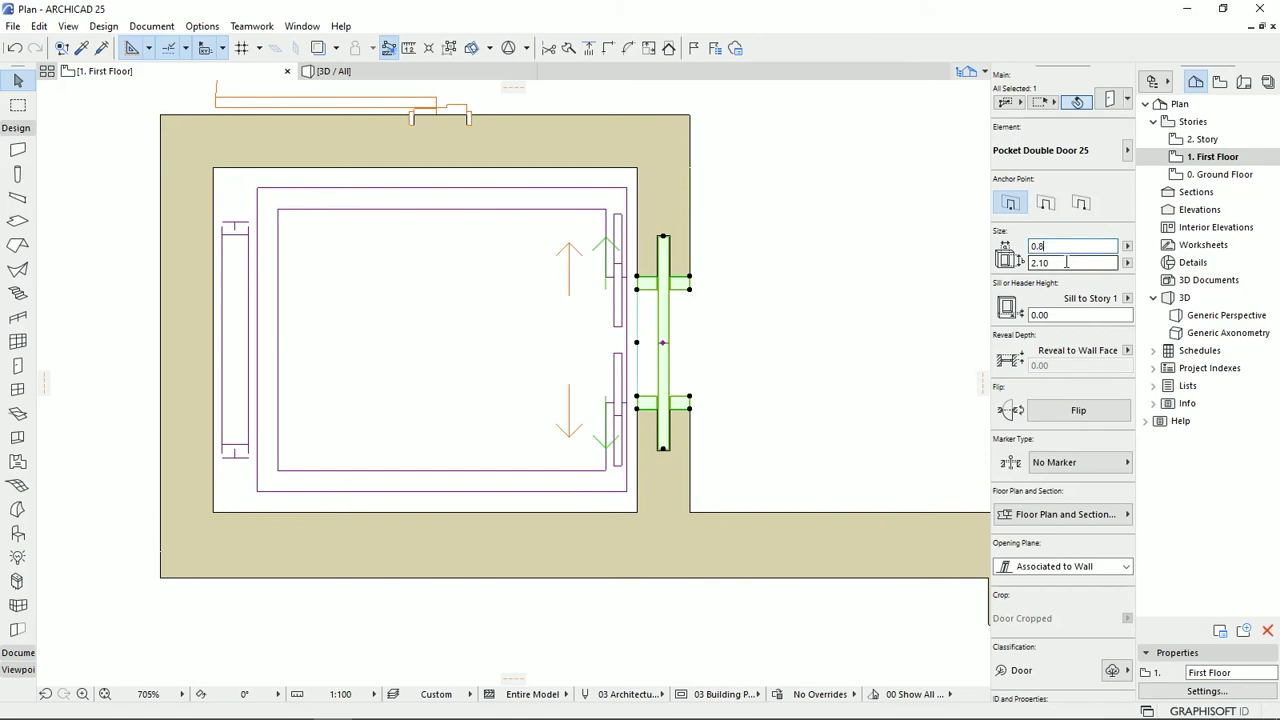
key("Return")
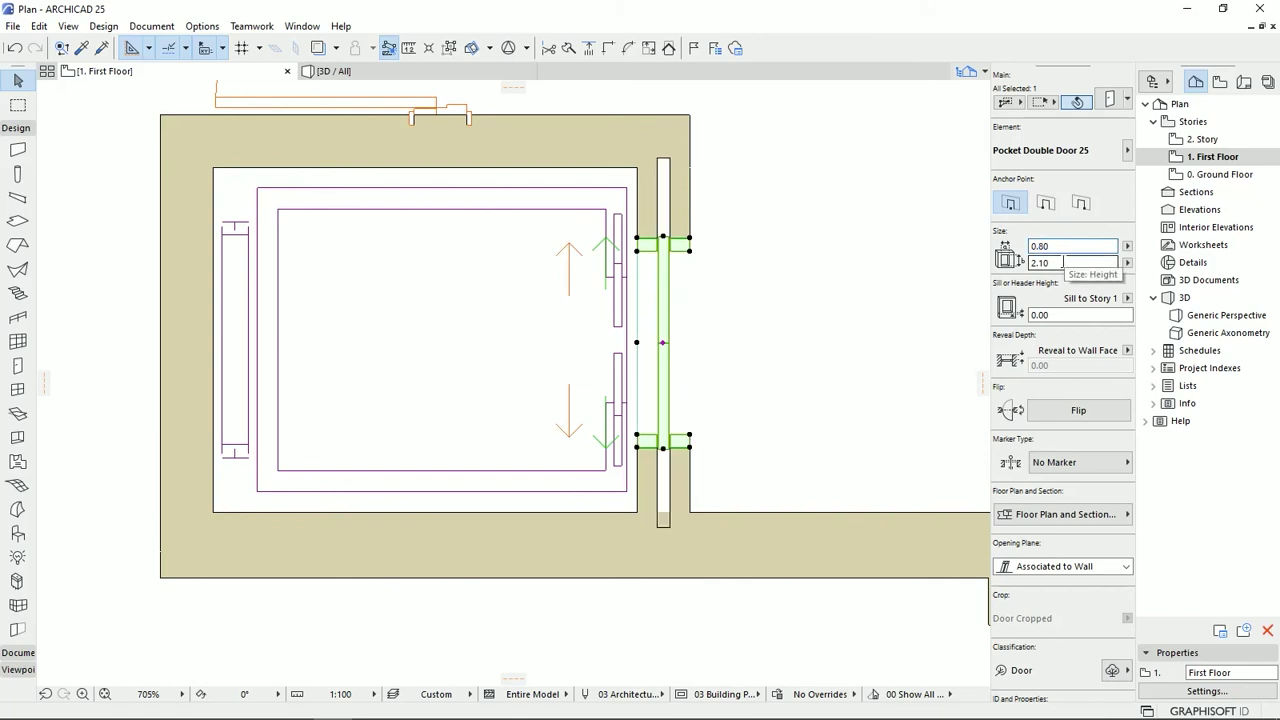
middle_click_drag(754, 314, 737, 359)
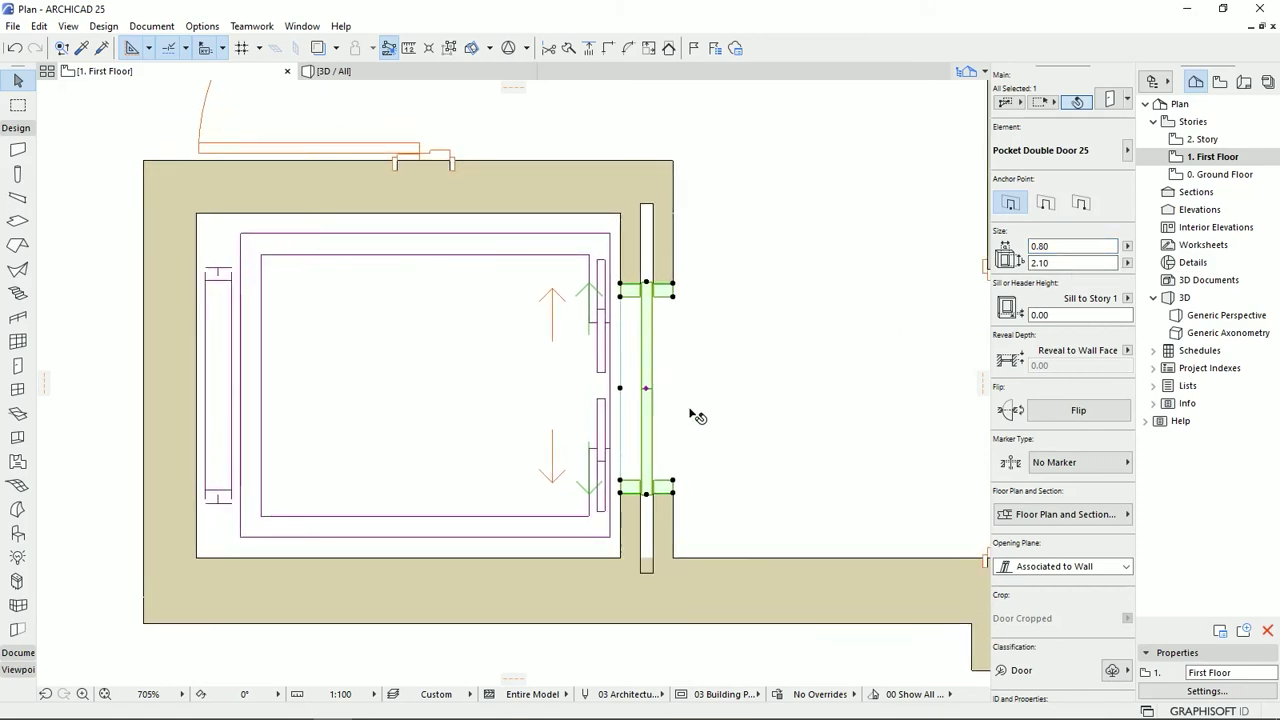
left_click(647, 388)
left_click(647, 388)
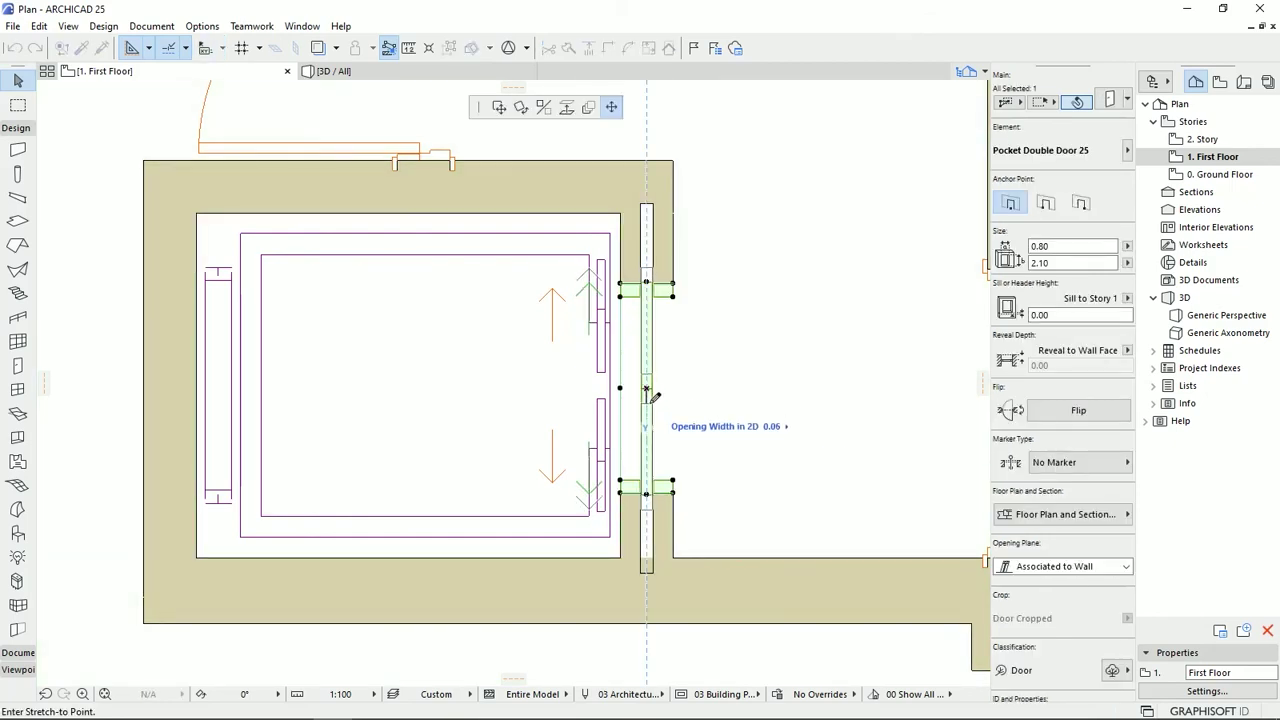
key("Escape")
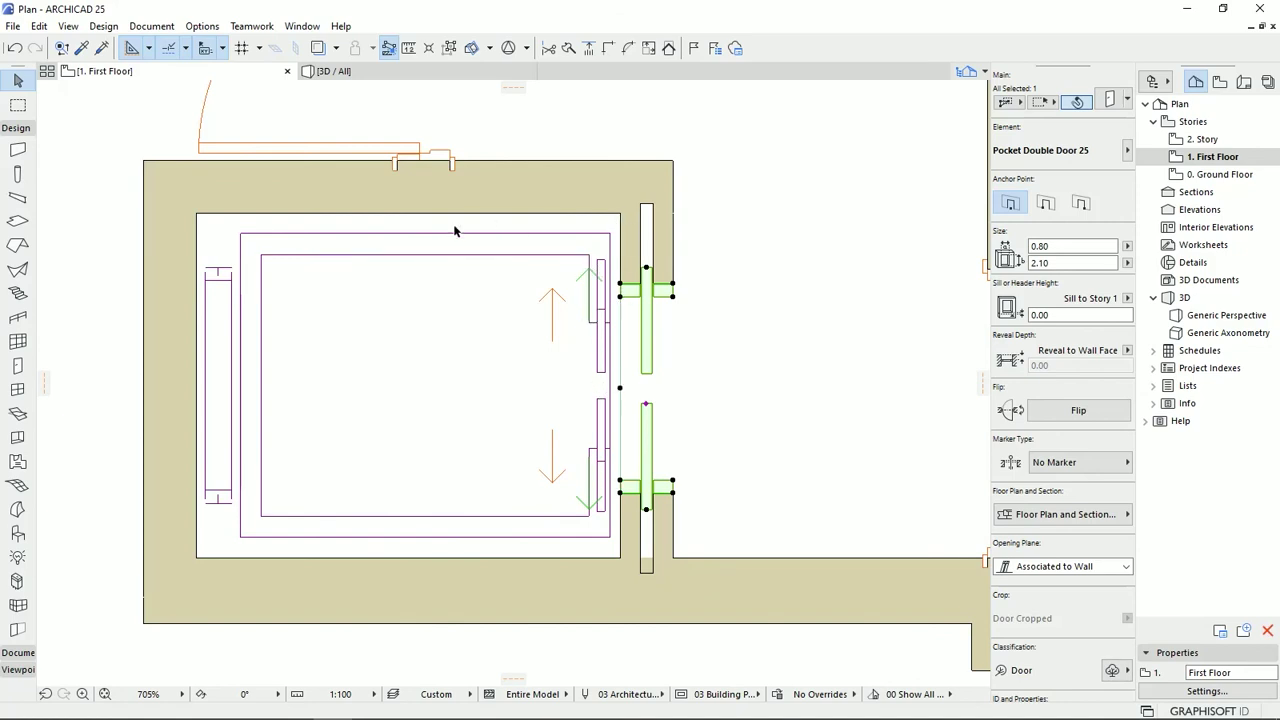
key("Escape")
scroll(620, 400, "down", 5)
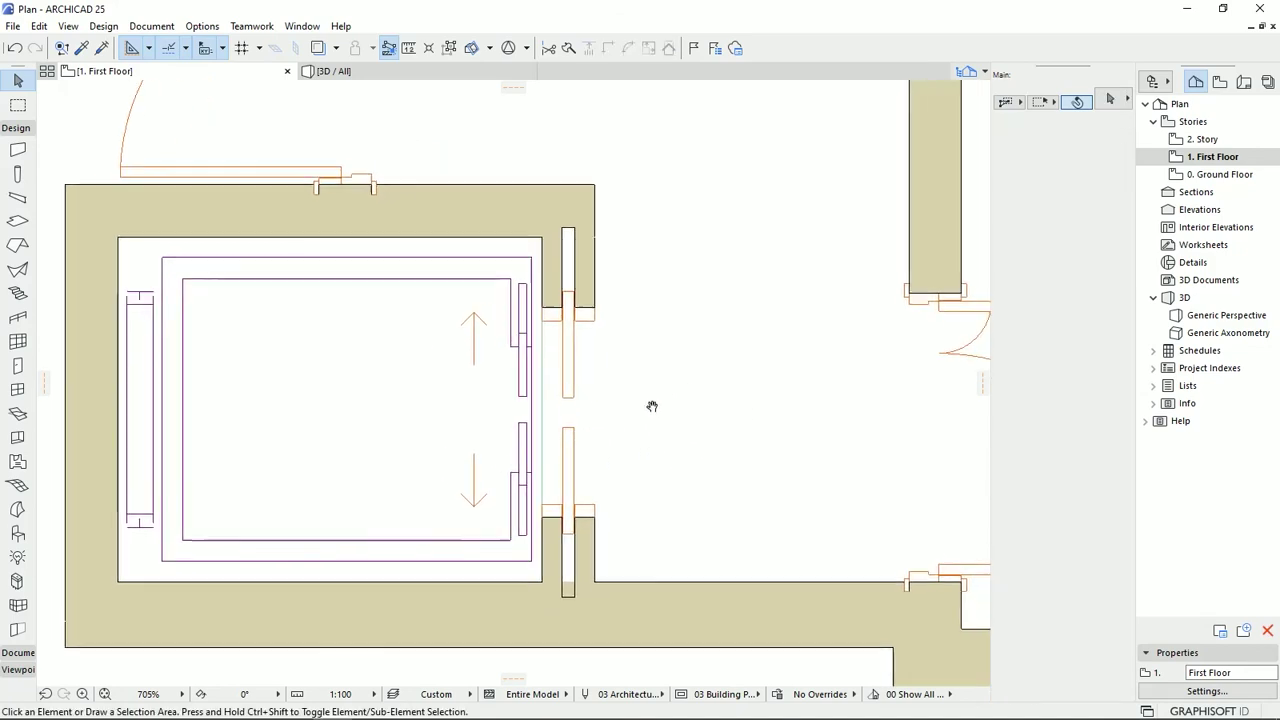
scroll(590, 450, "down", 3)
middle_click_drag(583, 514, 608, 551)
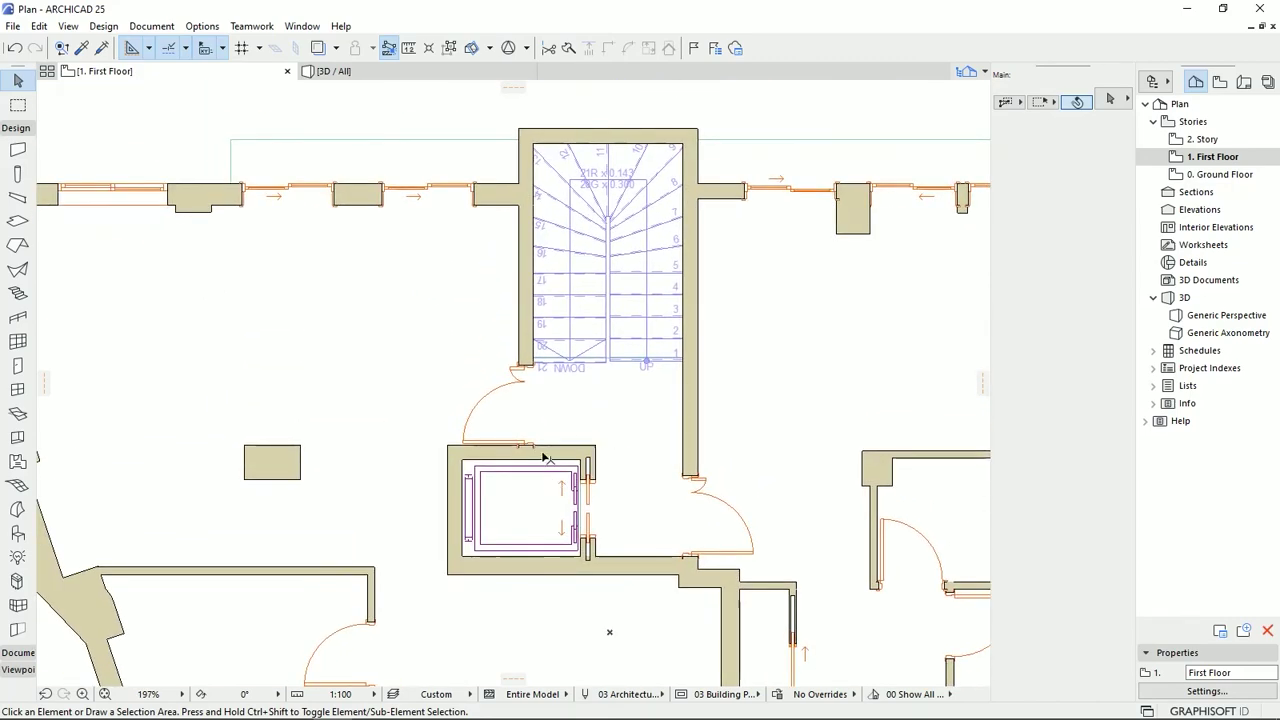
scroll(530, 516, "up", 3)
middle_click_drag(546, 512, 554, 516)
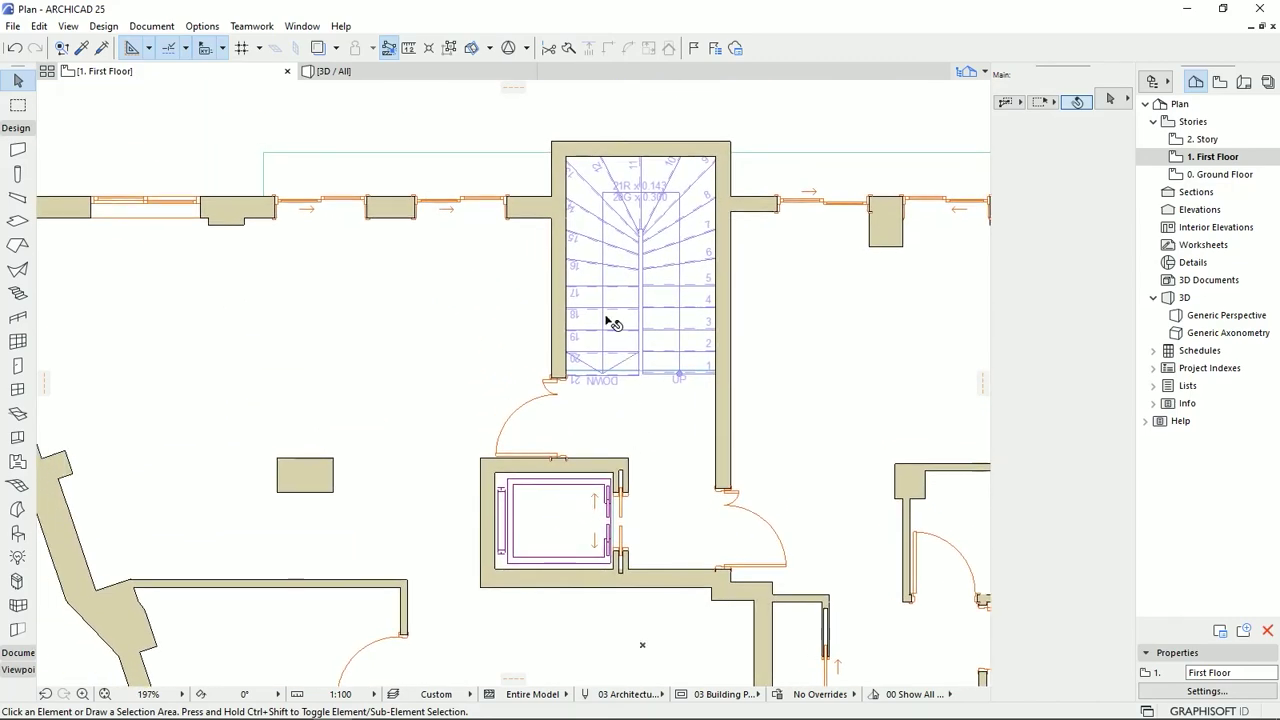
middle_click_drag(640, 430, 642, 386)
scroll(645, 365, "down", 3)
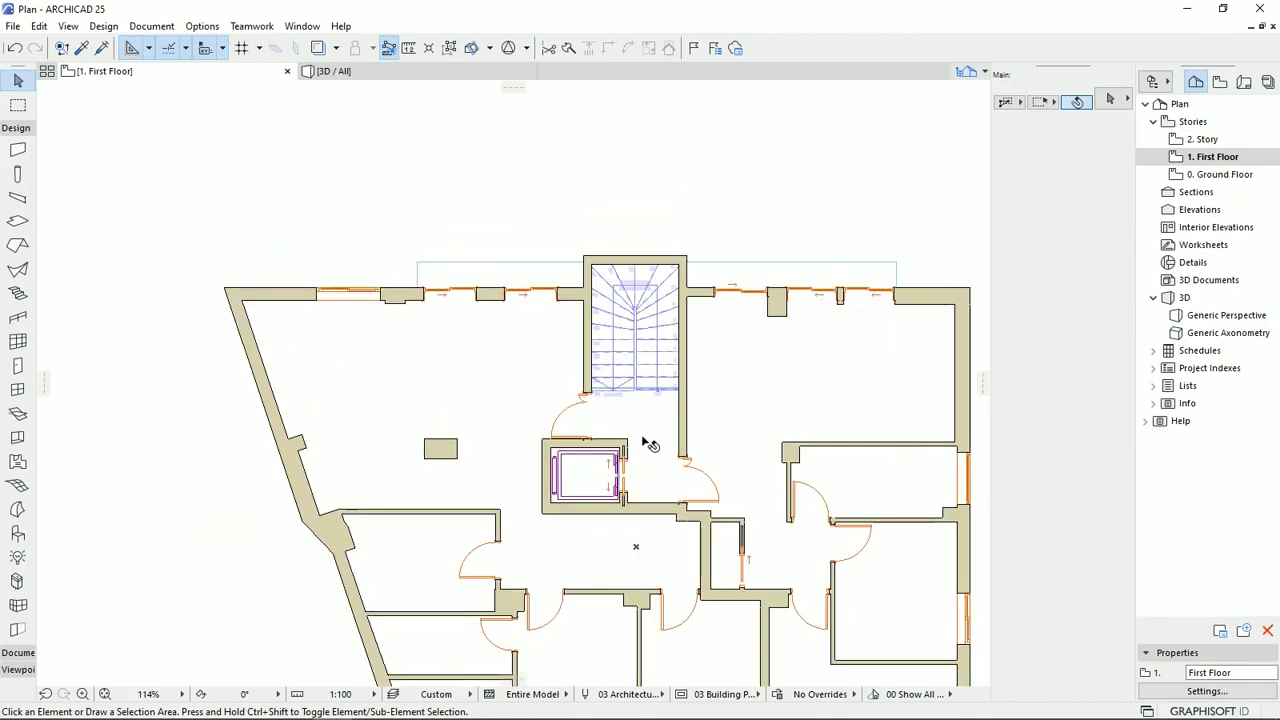
middle_click_drag(643, 471, 600, 434)
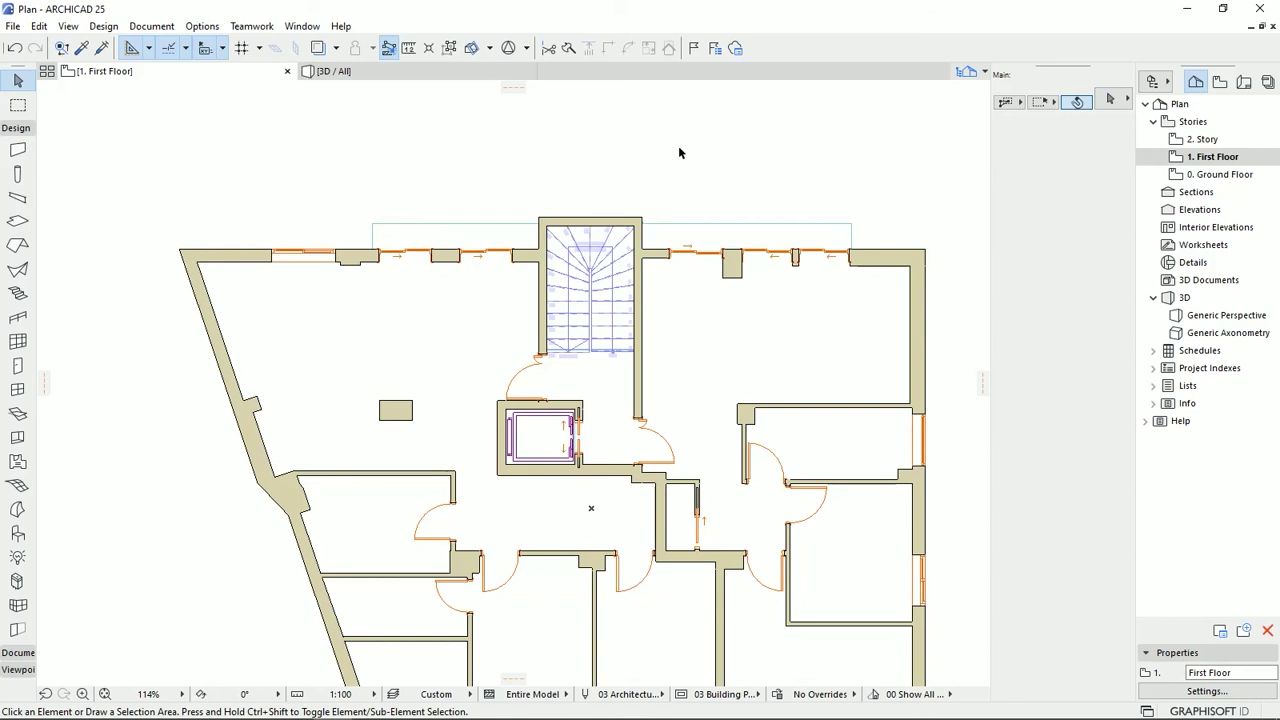
scroll(678, 152, "down", 1)
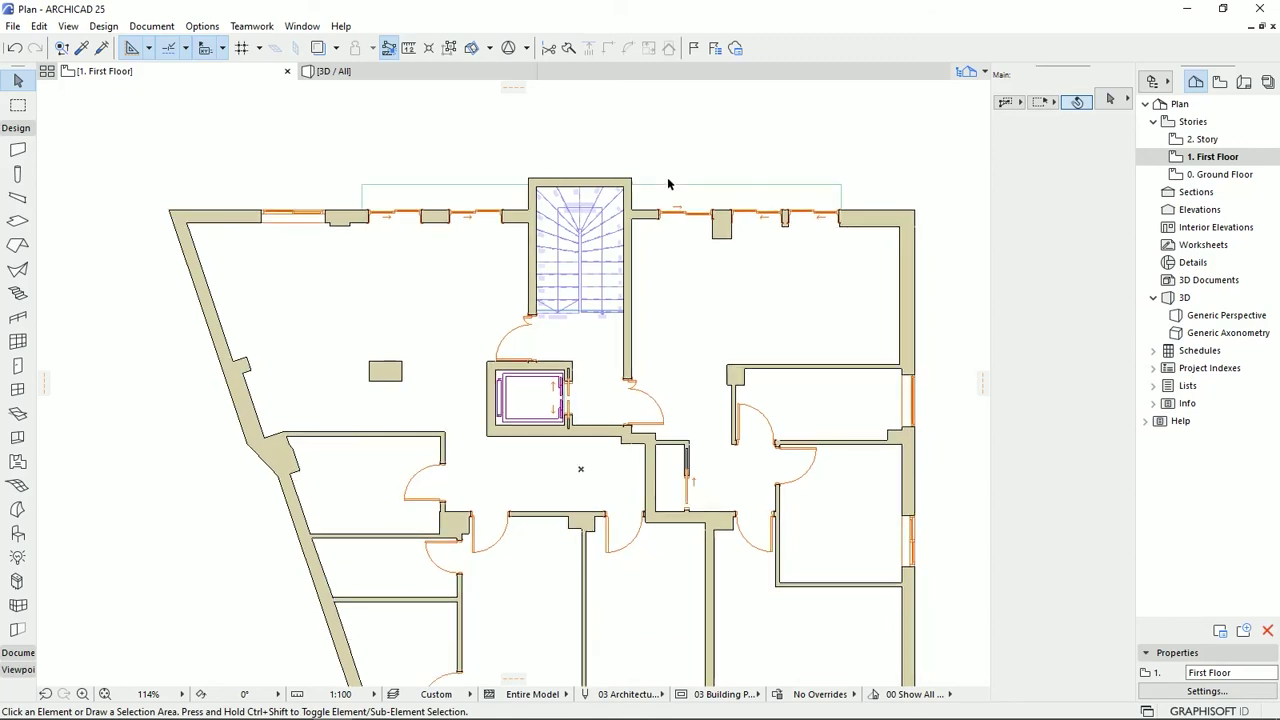
scroll(645, 152, "down", 1)
middle_click_drag(645, 152, 634, 143)
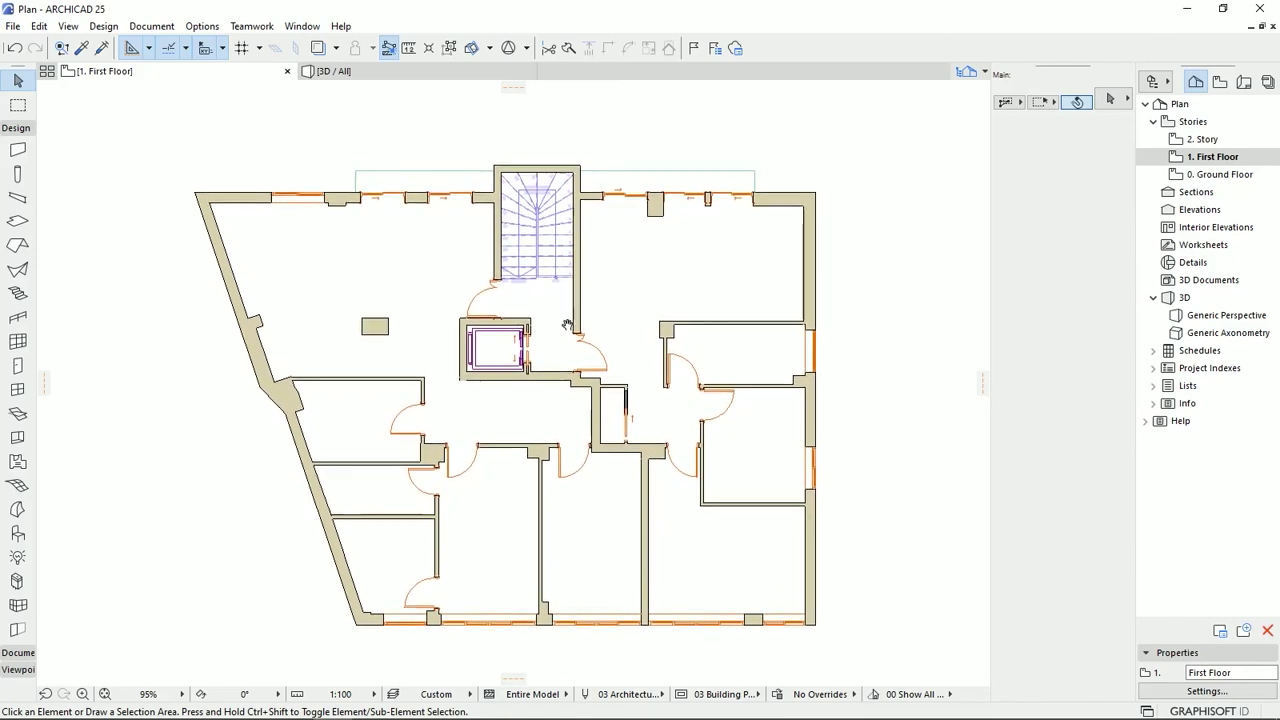
Switch to the 3D / All view and orbit to look down on the winder stair and elevator shaft
left_click(388, 73)
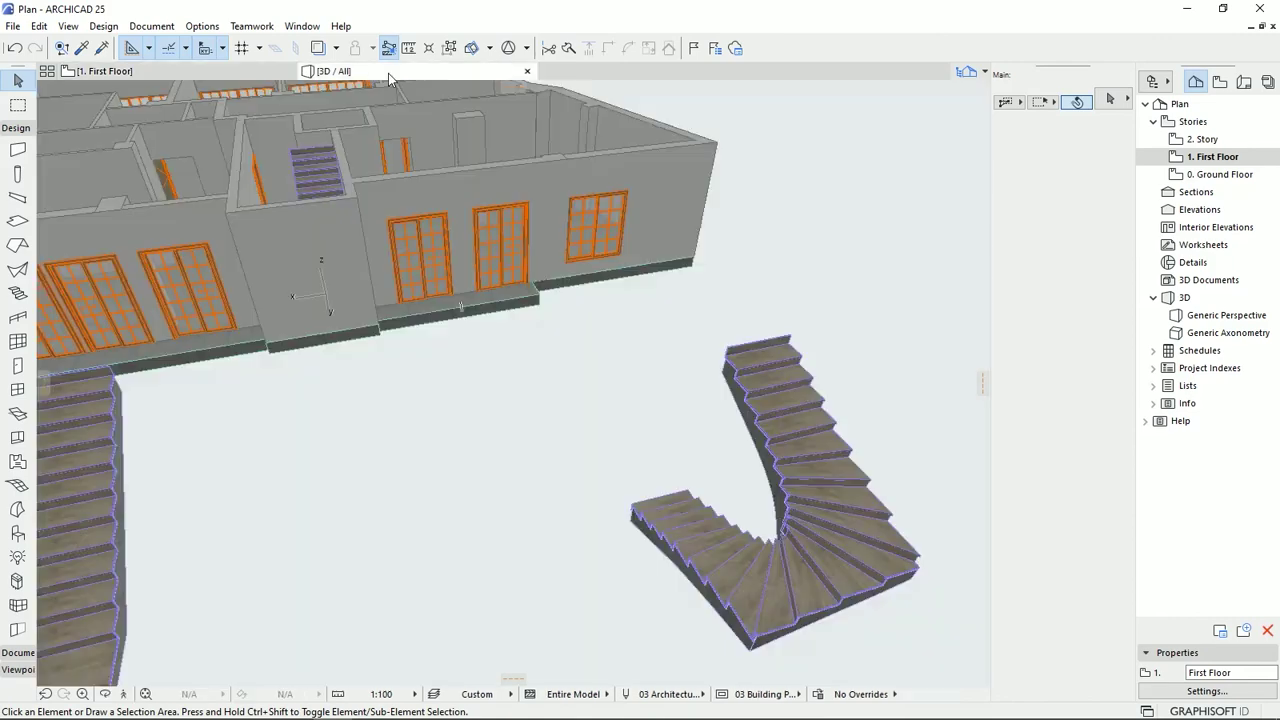
middle_click_drag(369, 202, 668, 527, "shift")
scroll(520, 414, "up", 5)
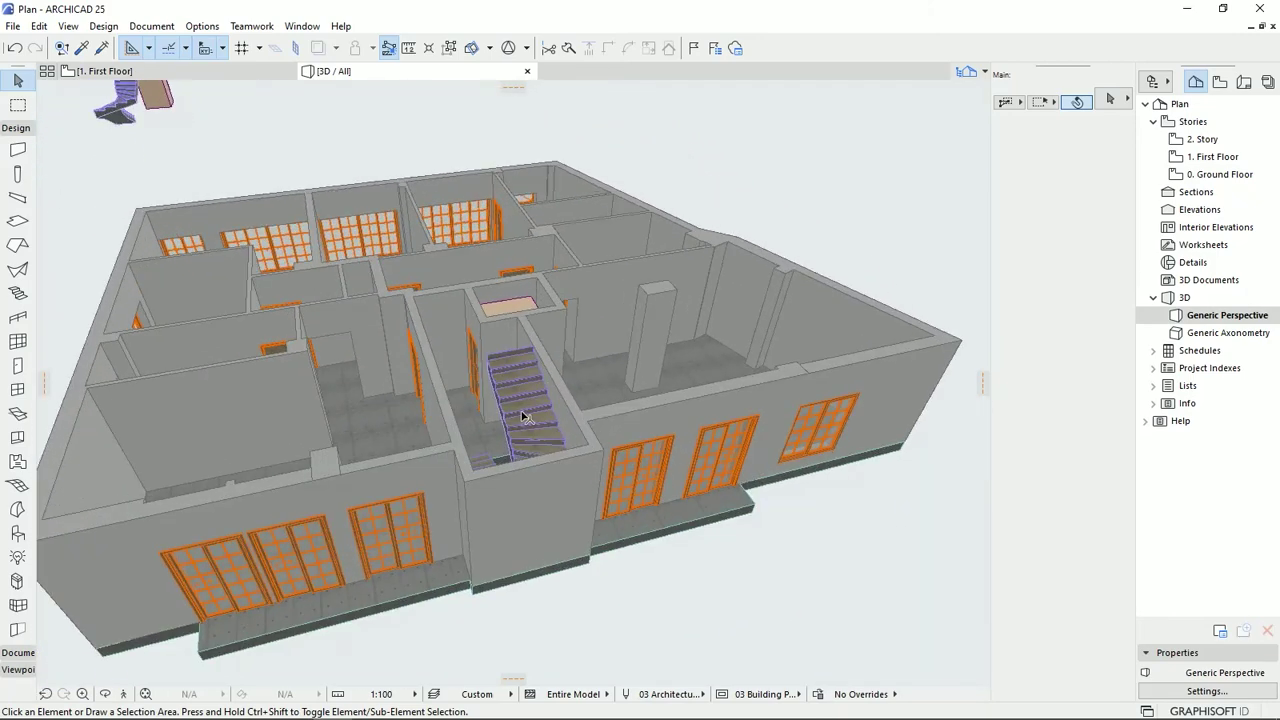
middle_click_drag(517, 410, 657, 386, "shift")
middle_click_drag(629, 435, 720, 348, "shift")
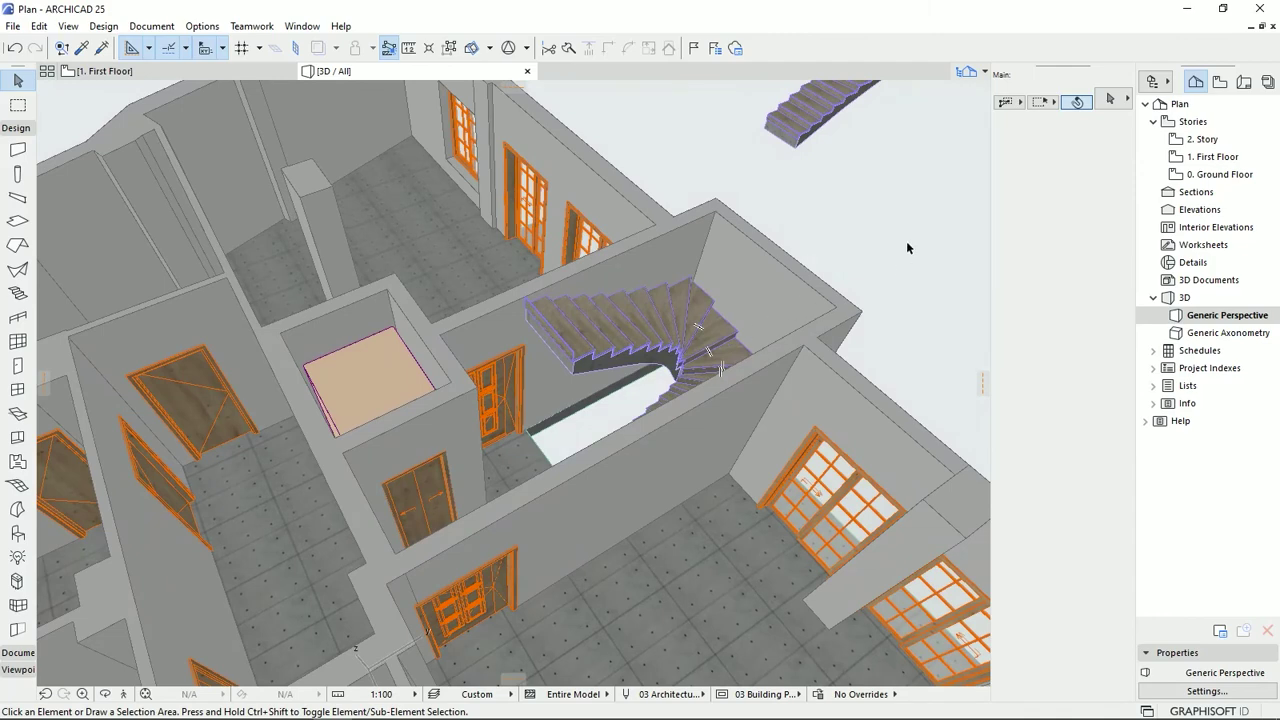